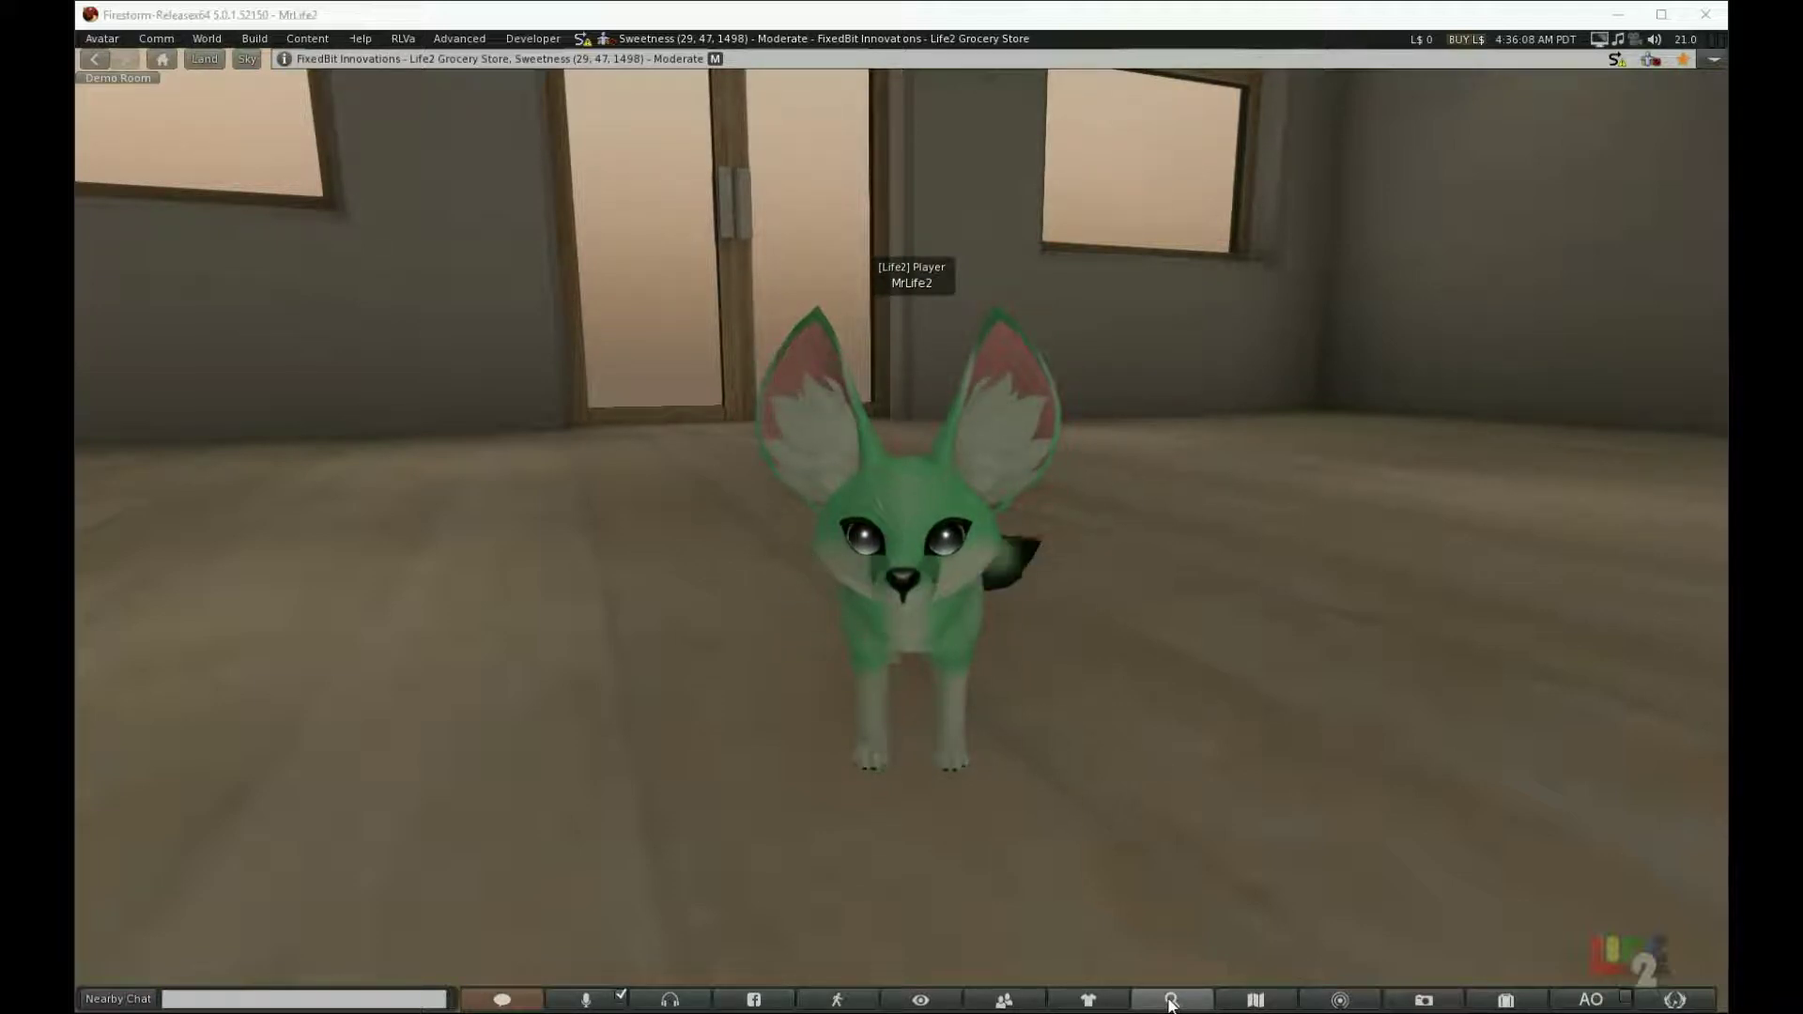
# Step: Search places for 'life2' and teleport to [Life2] Main Store, Mall and More!
pyautogui.click(1170, 1000)
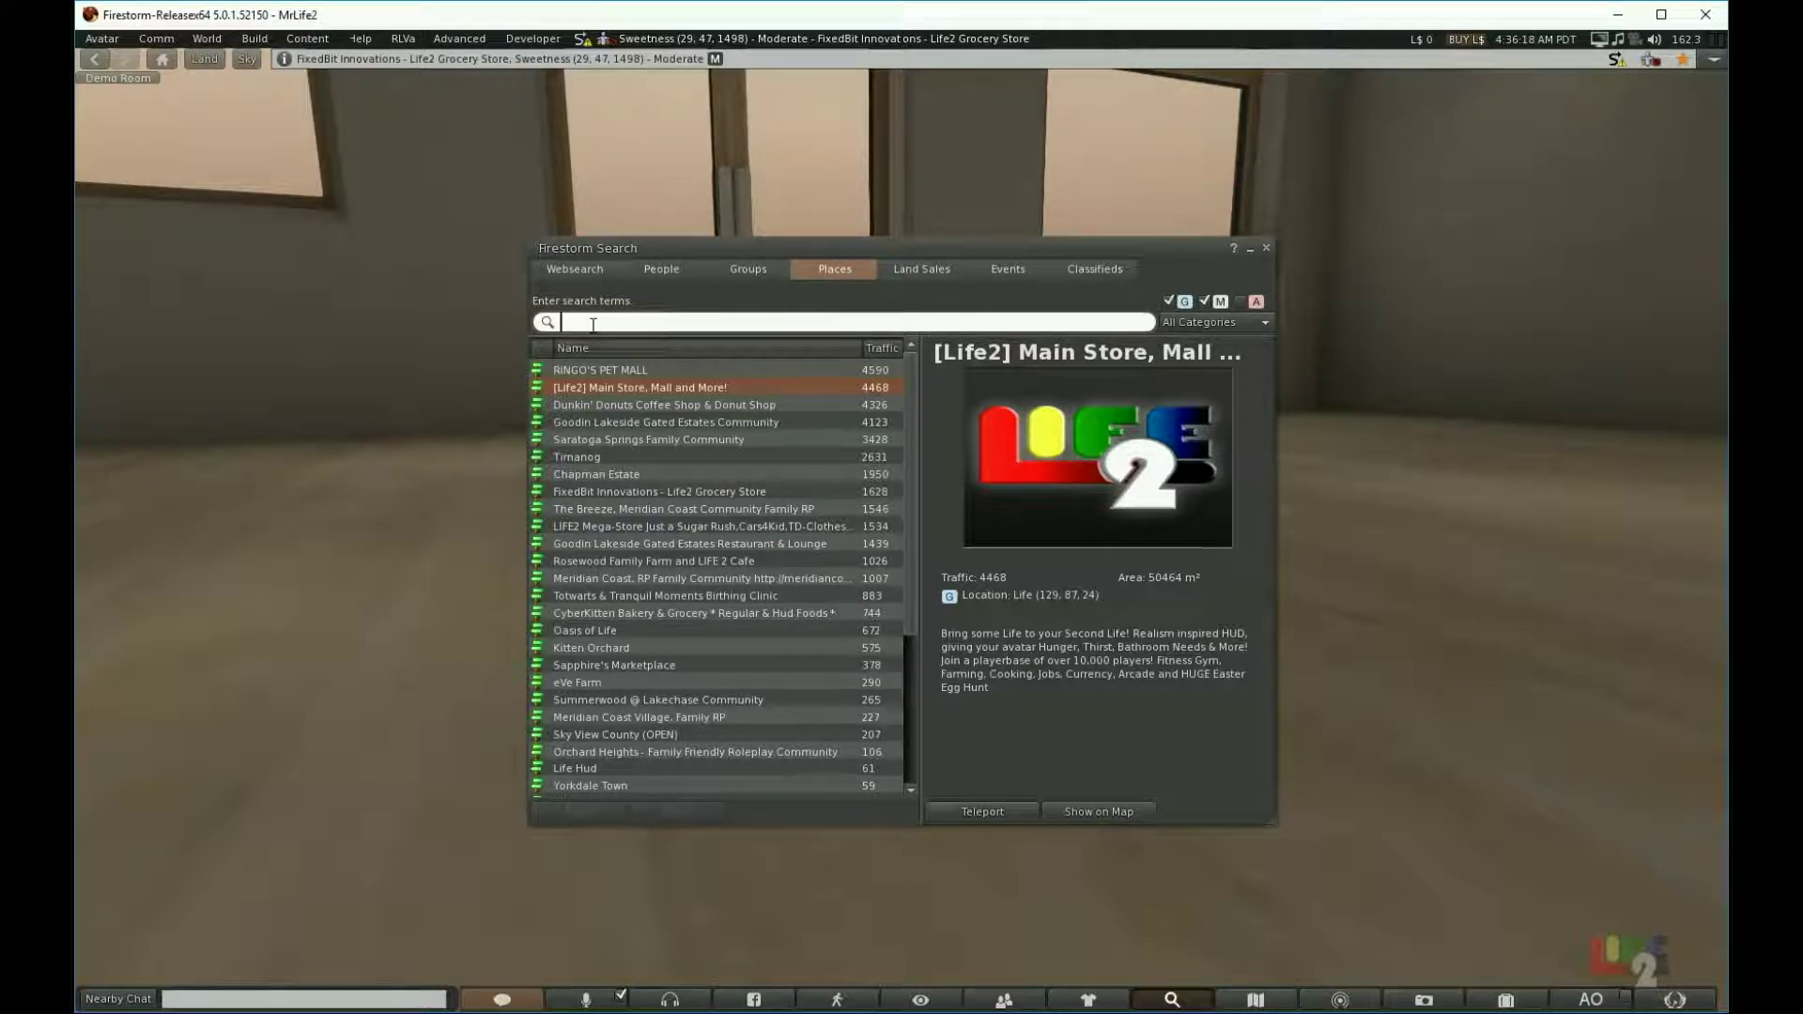
pyautogui.write('life')
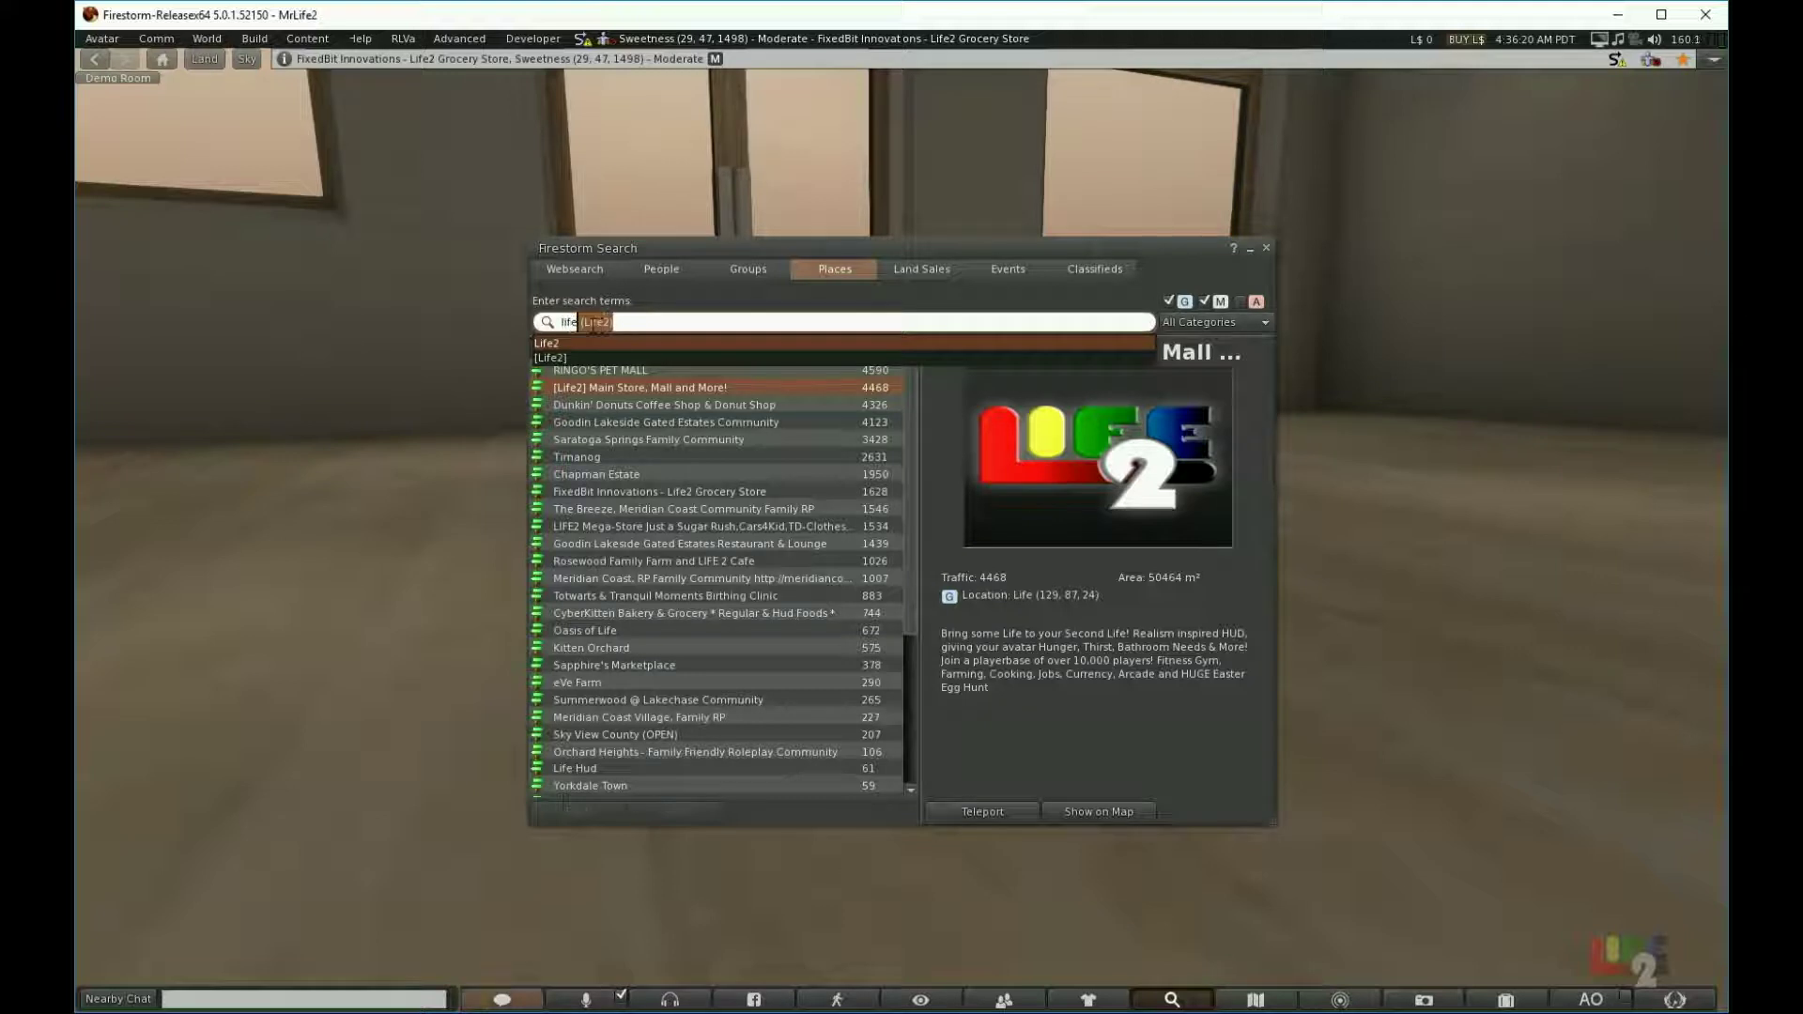
pyautogui.write('2')
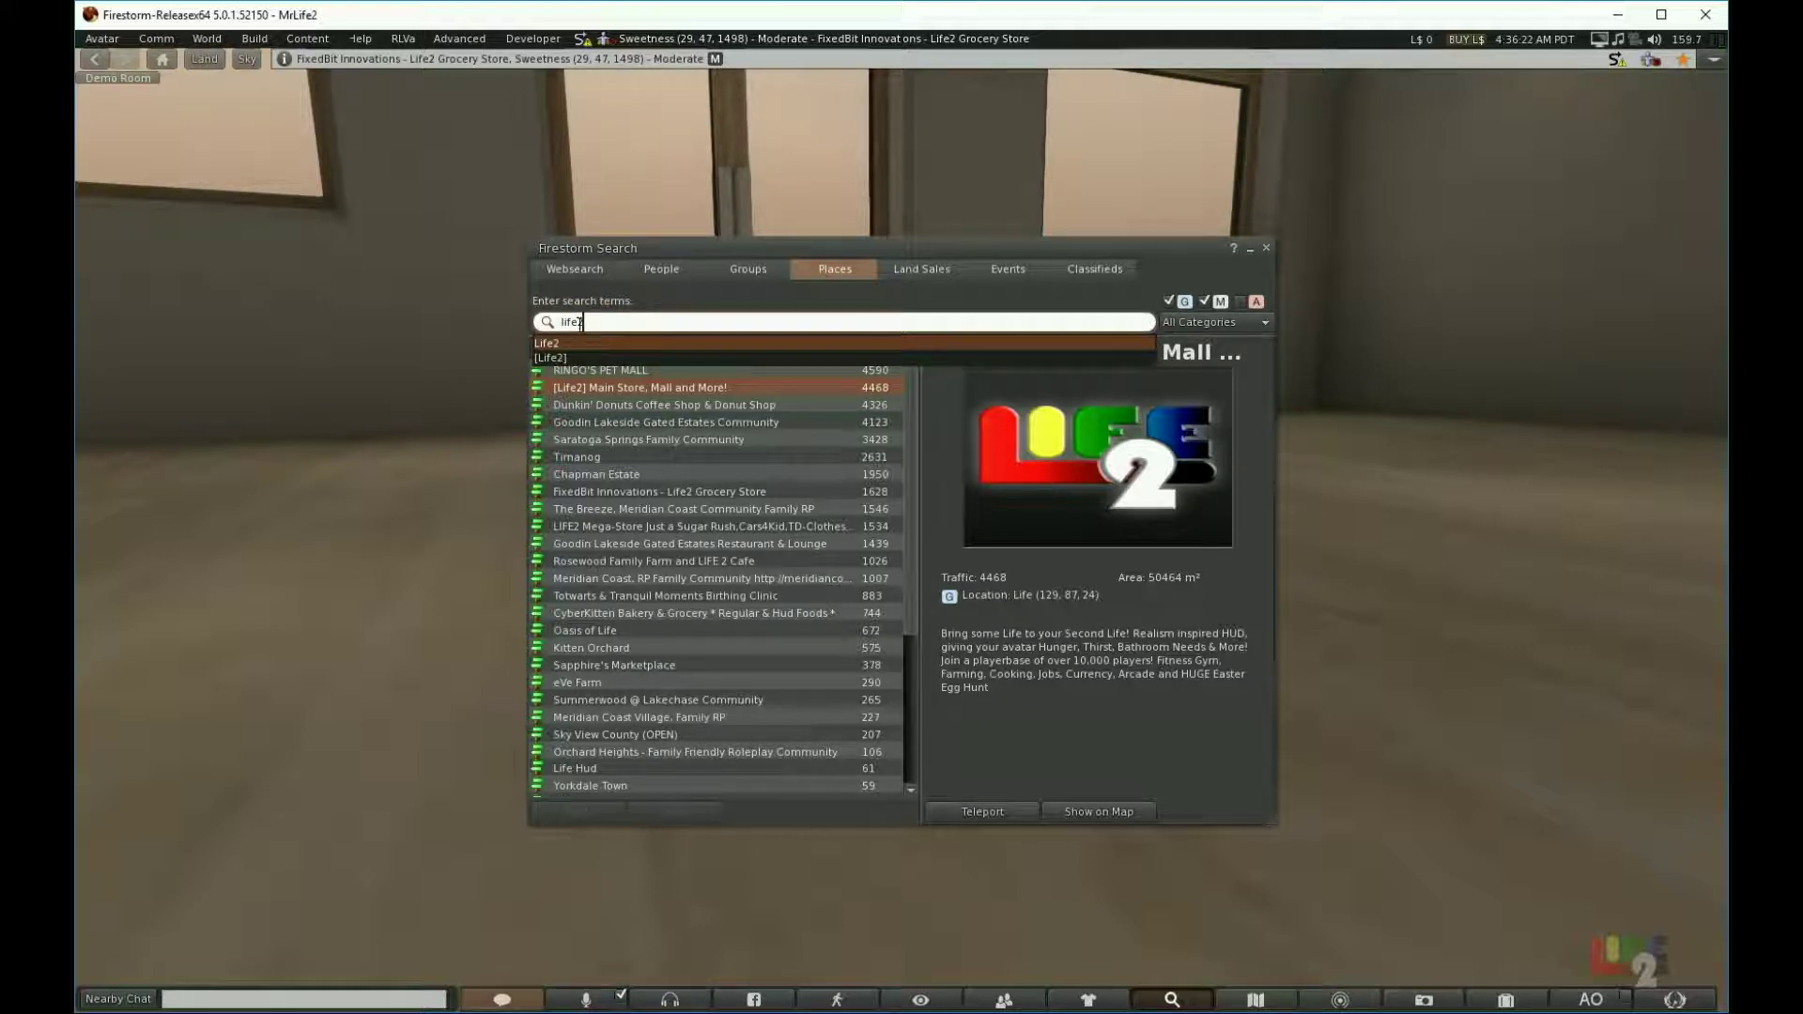
pyautogui.press('Return')
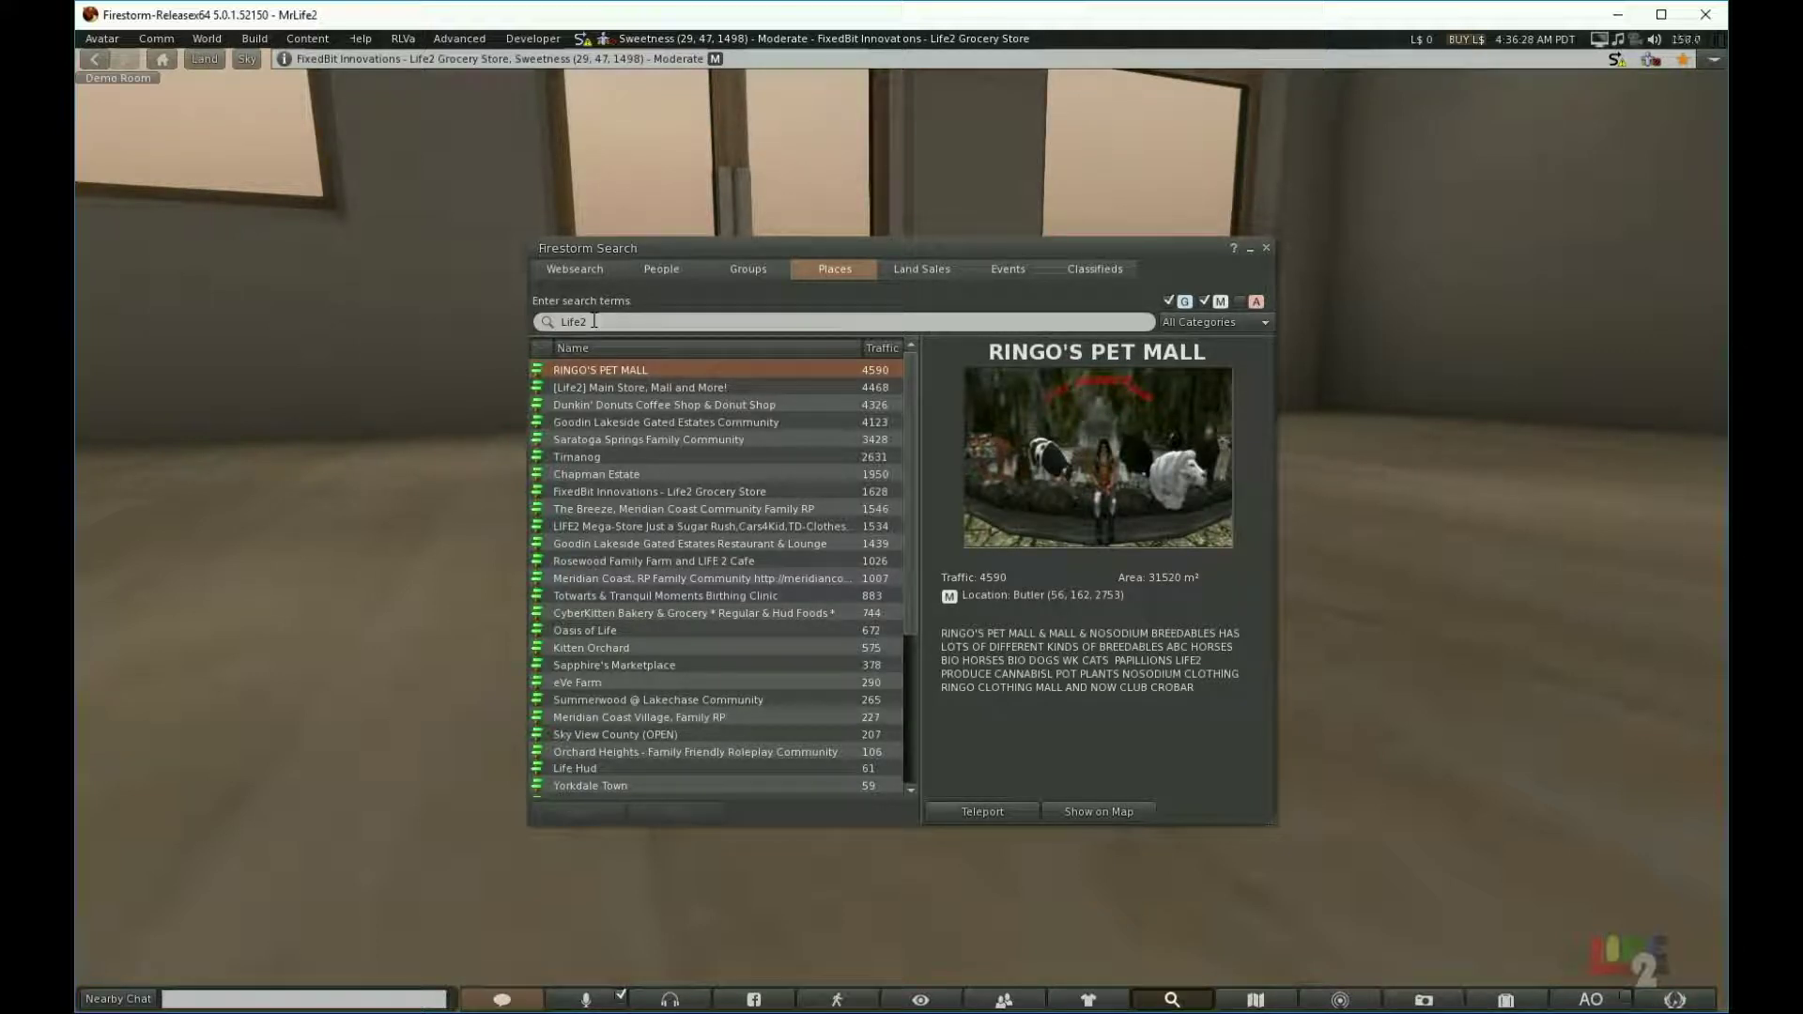
pyautogui.click(602, 391)
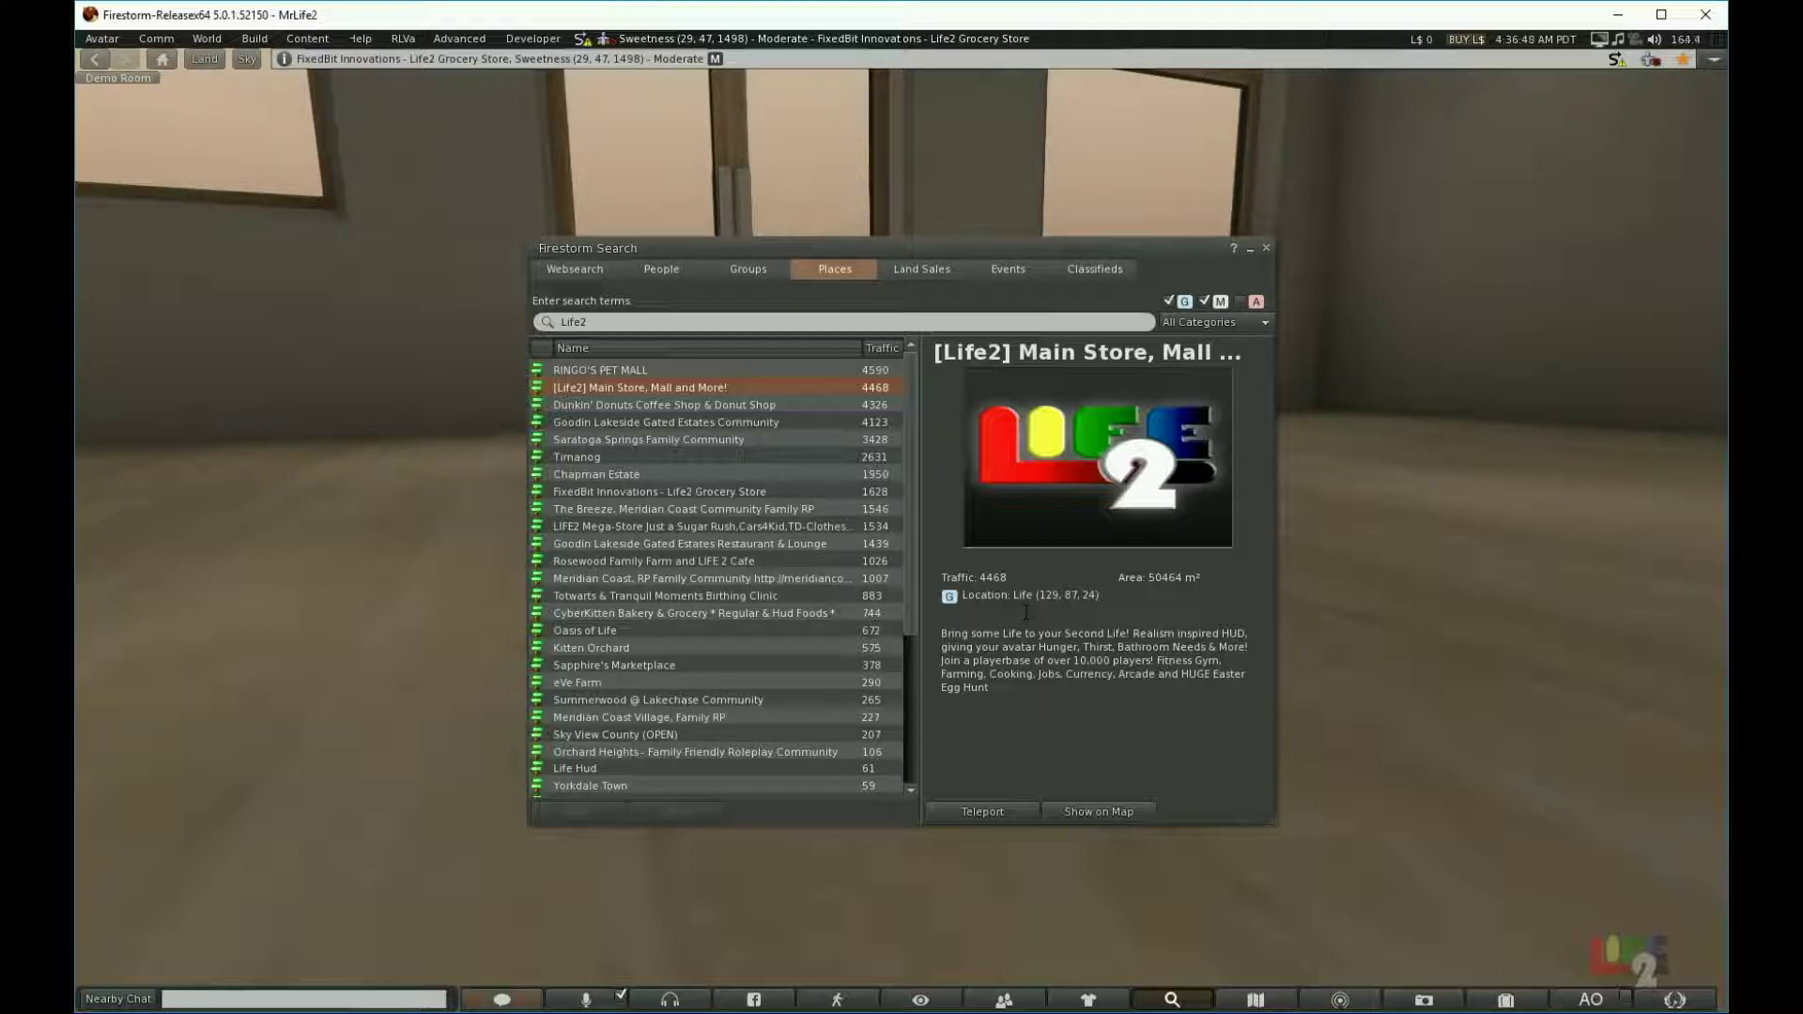
pyautogui.click(984, 811)
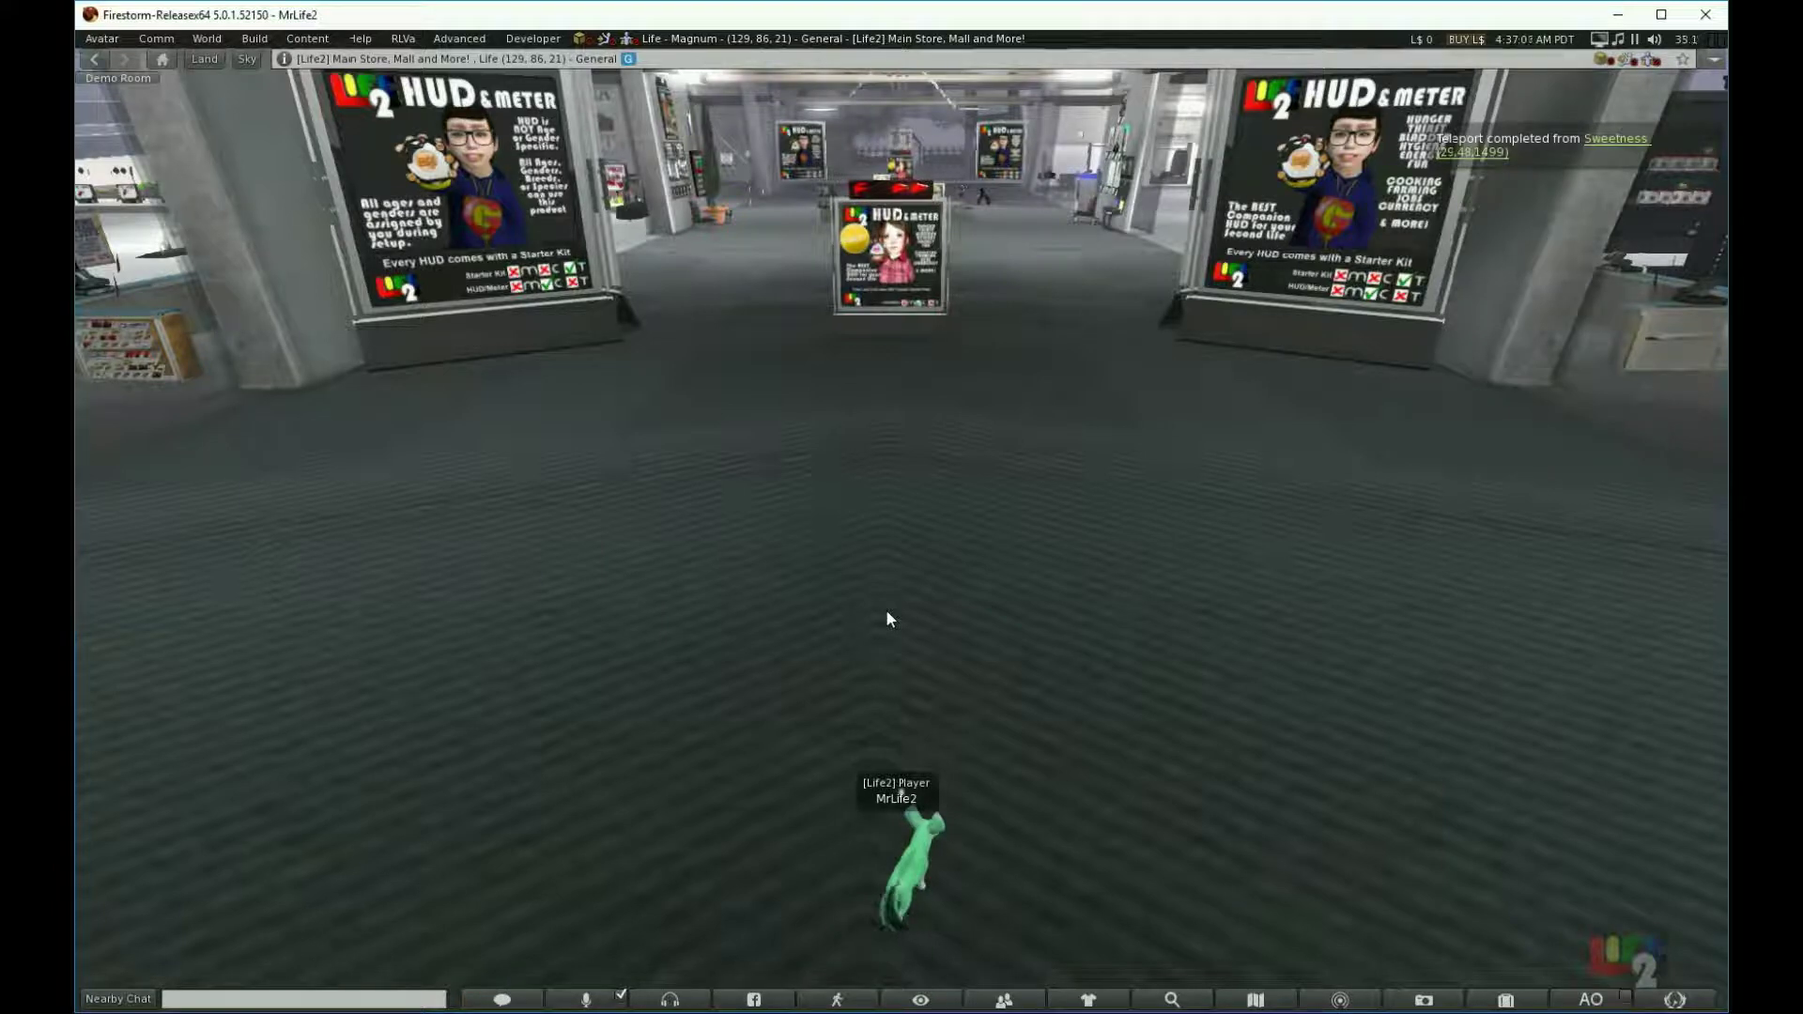
# Step: Walk the avatar forward to stand before the FREE HUD & Meter display
pyautogui.press('Up')
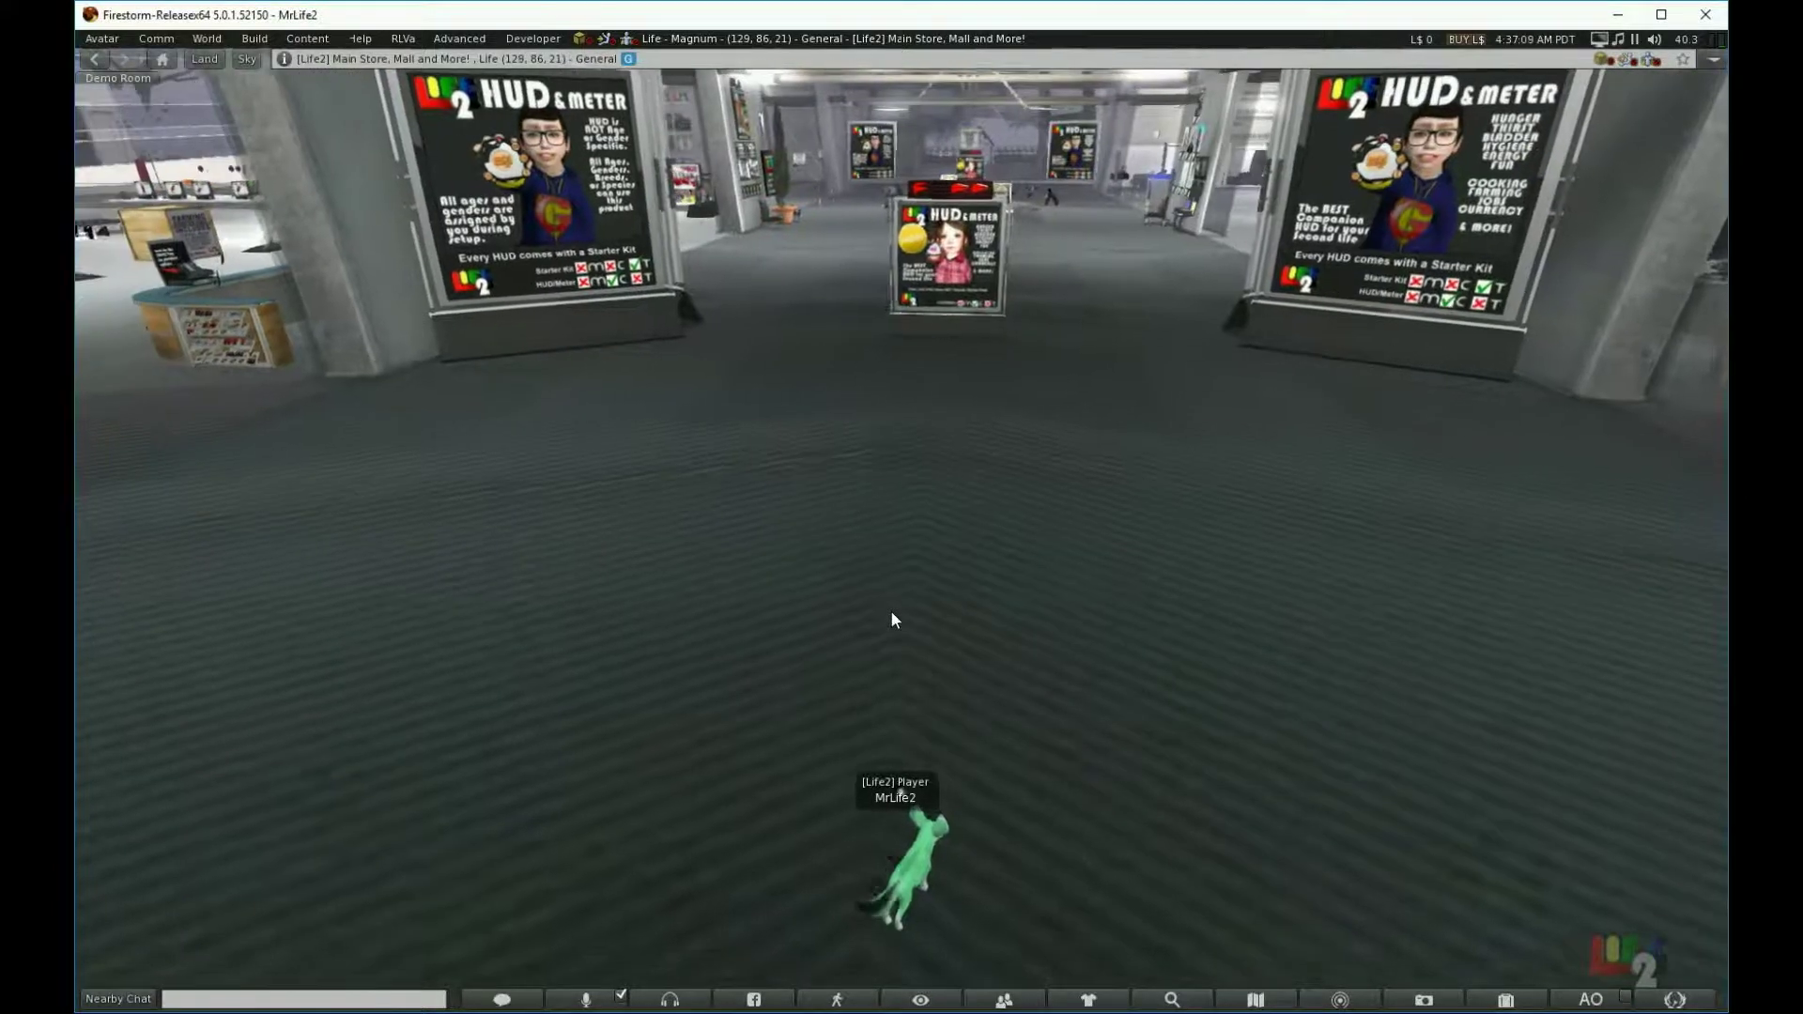
pyautogui.press('Up')
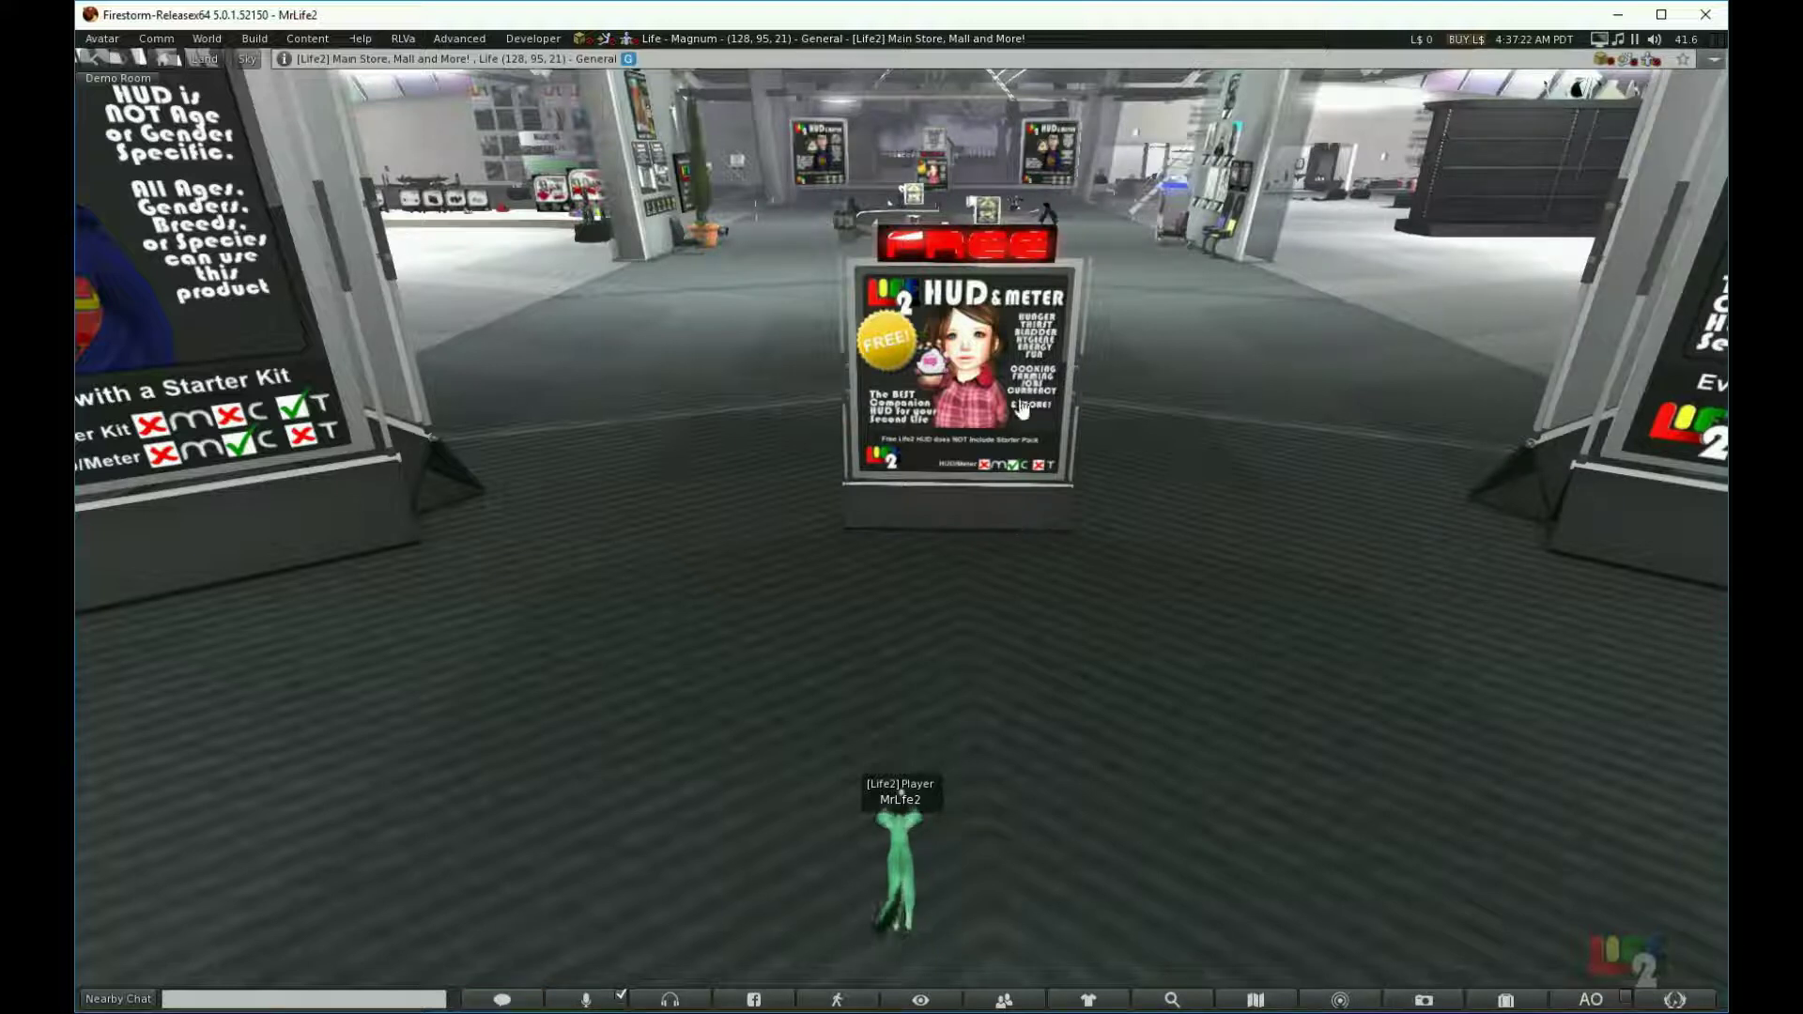
# Step: Have the FREE kiosk deliver [Life2] Meter Build 63 and accept it into inventory
pyautogui.click(988, 335)
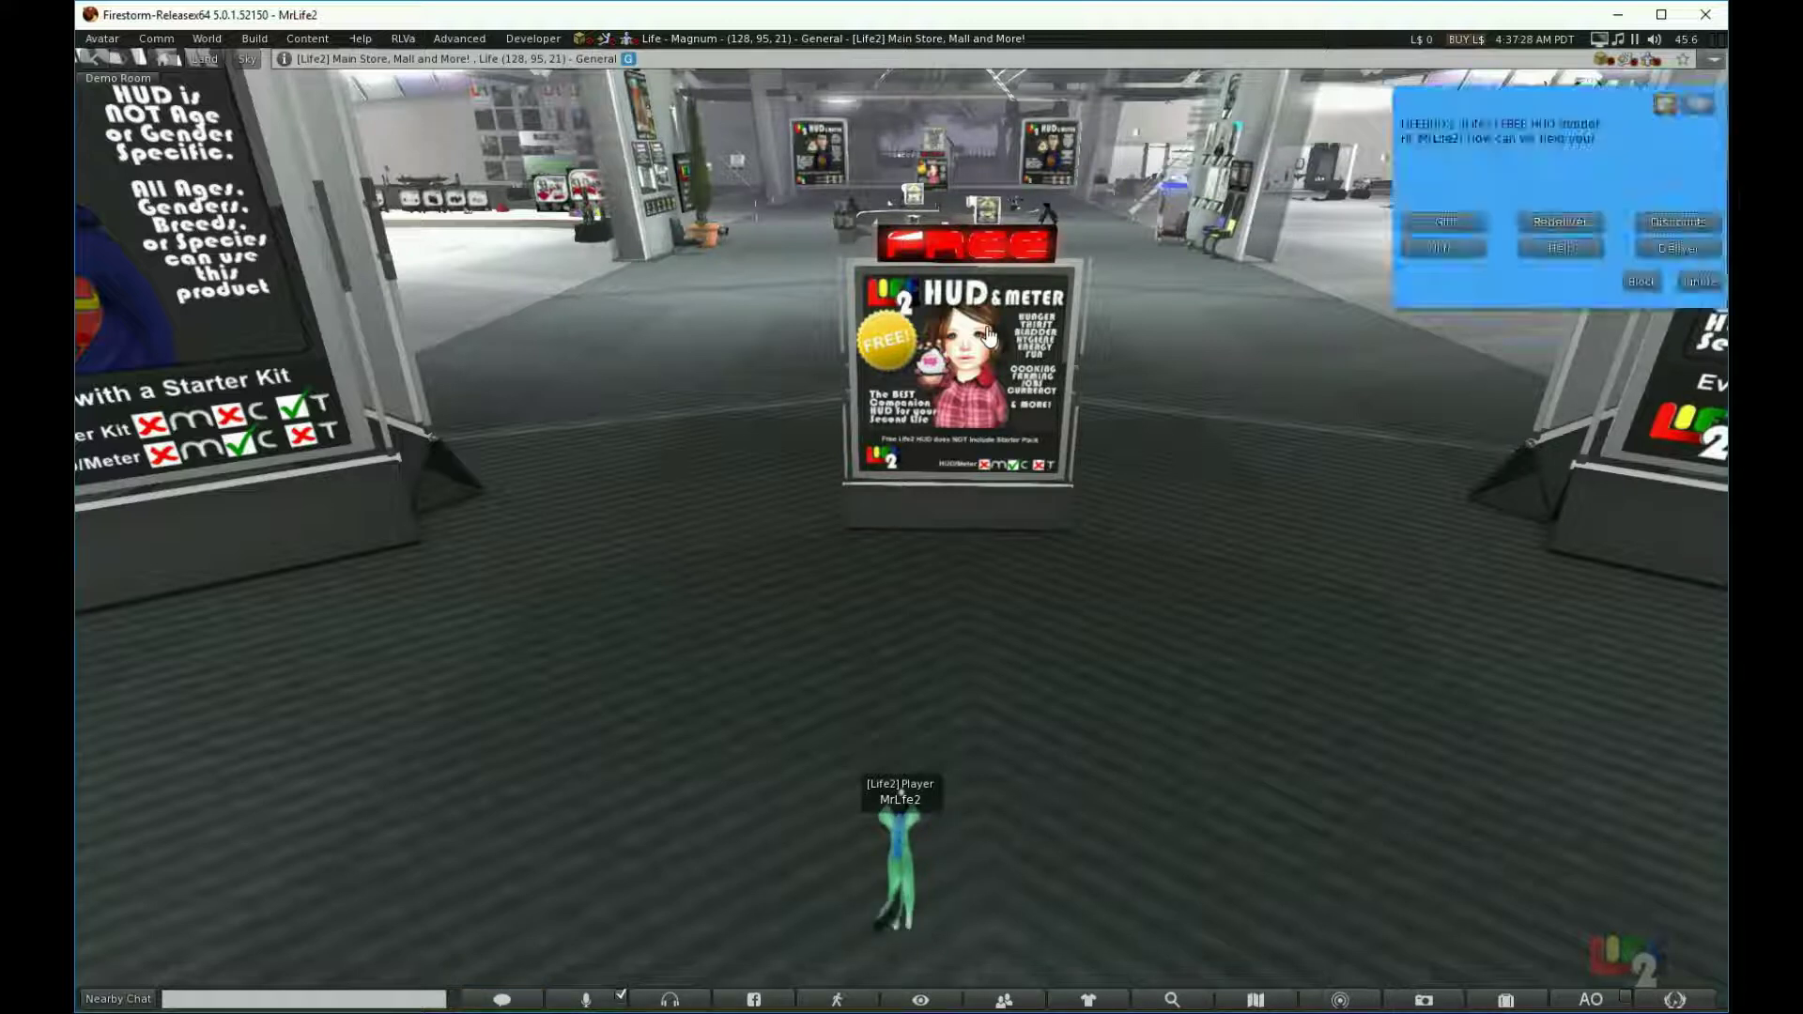
pyautogui.click(1653, 249)
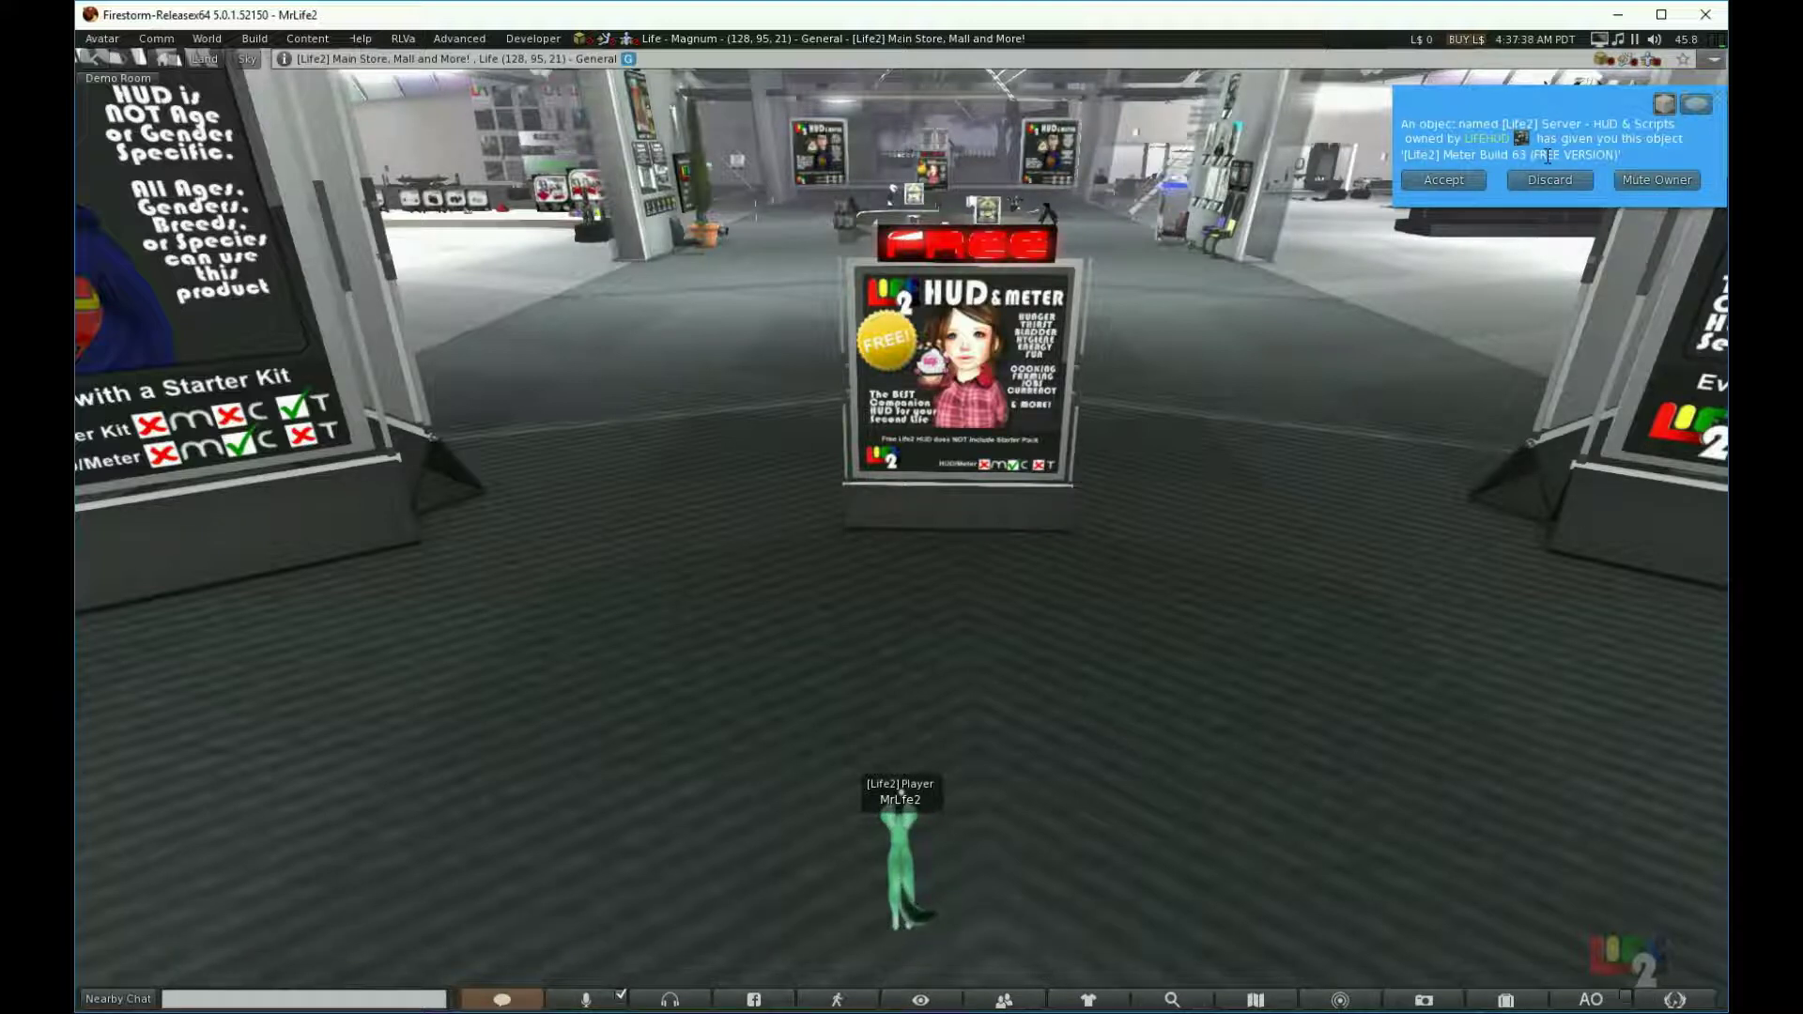
pyautogui.click(1420, 184)
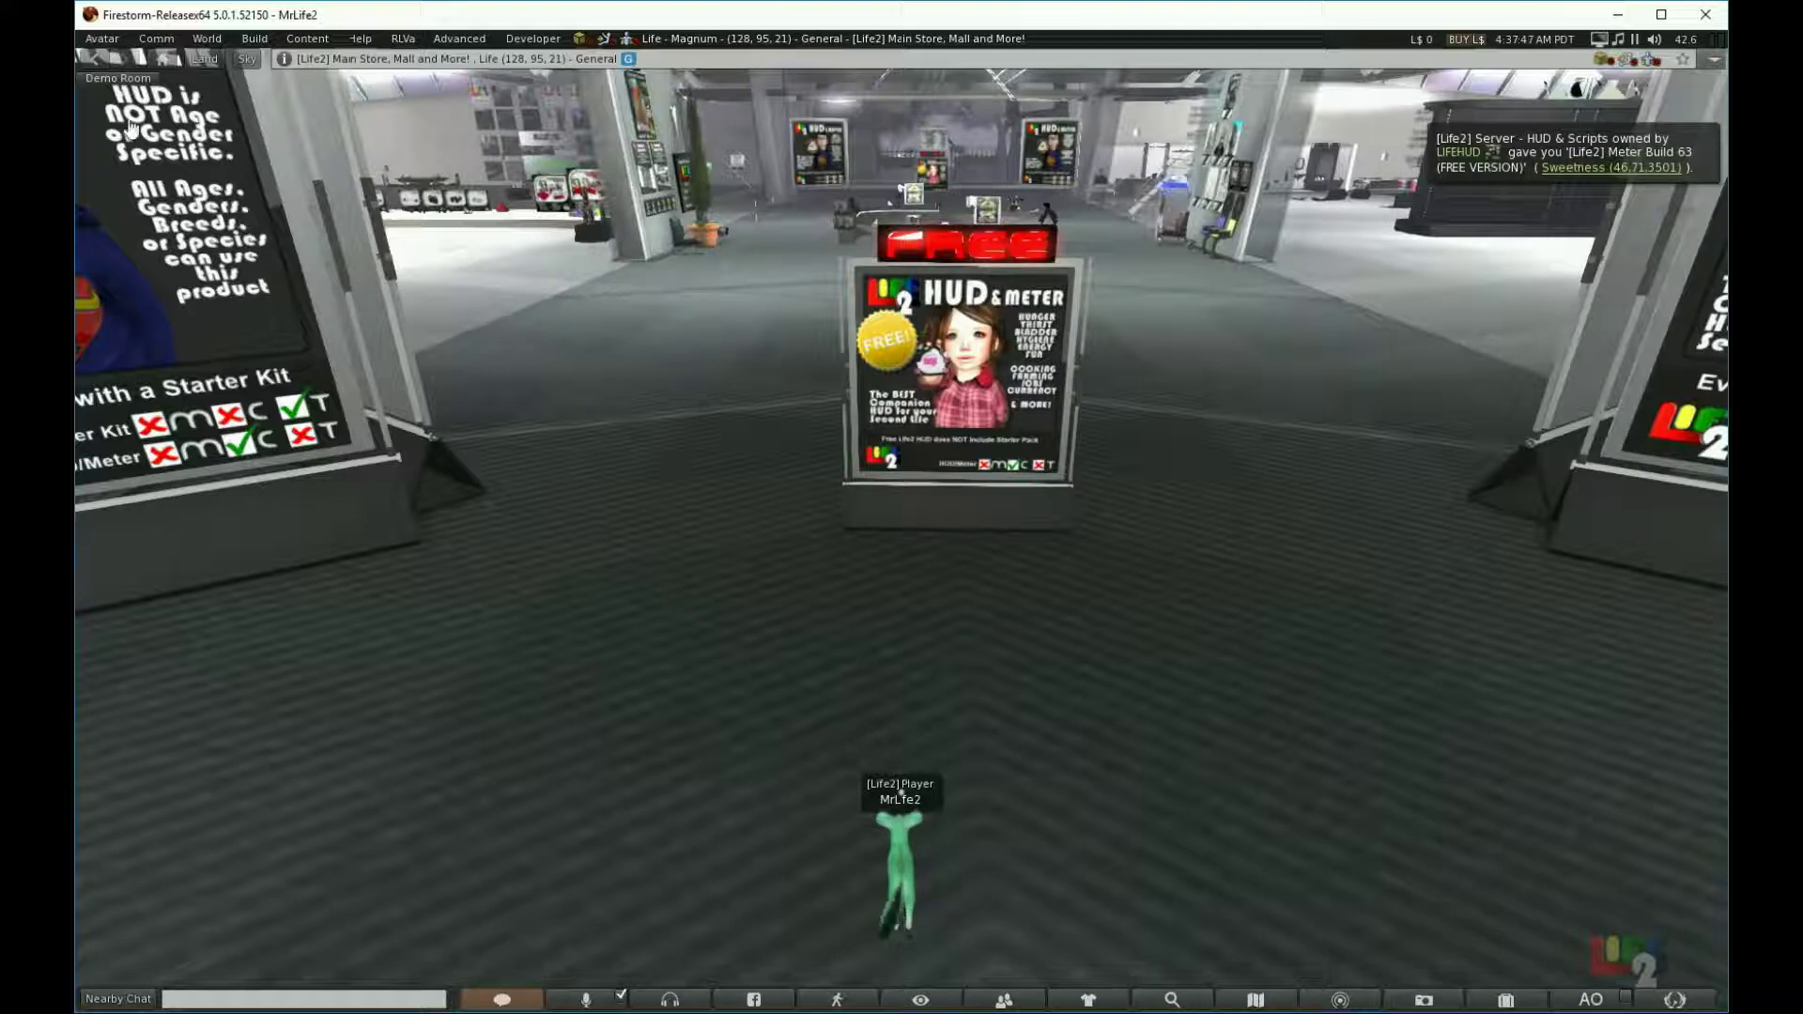
# Step: Teleport back to the Demo Room using the favorites bar landmark
pyautogui.click(97, 76)
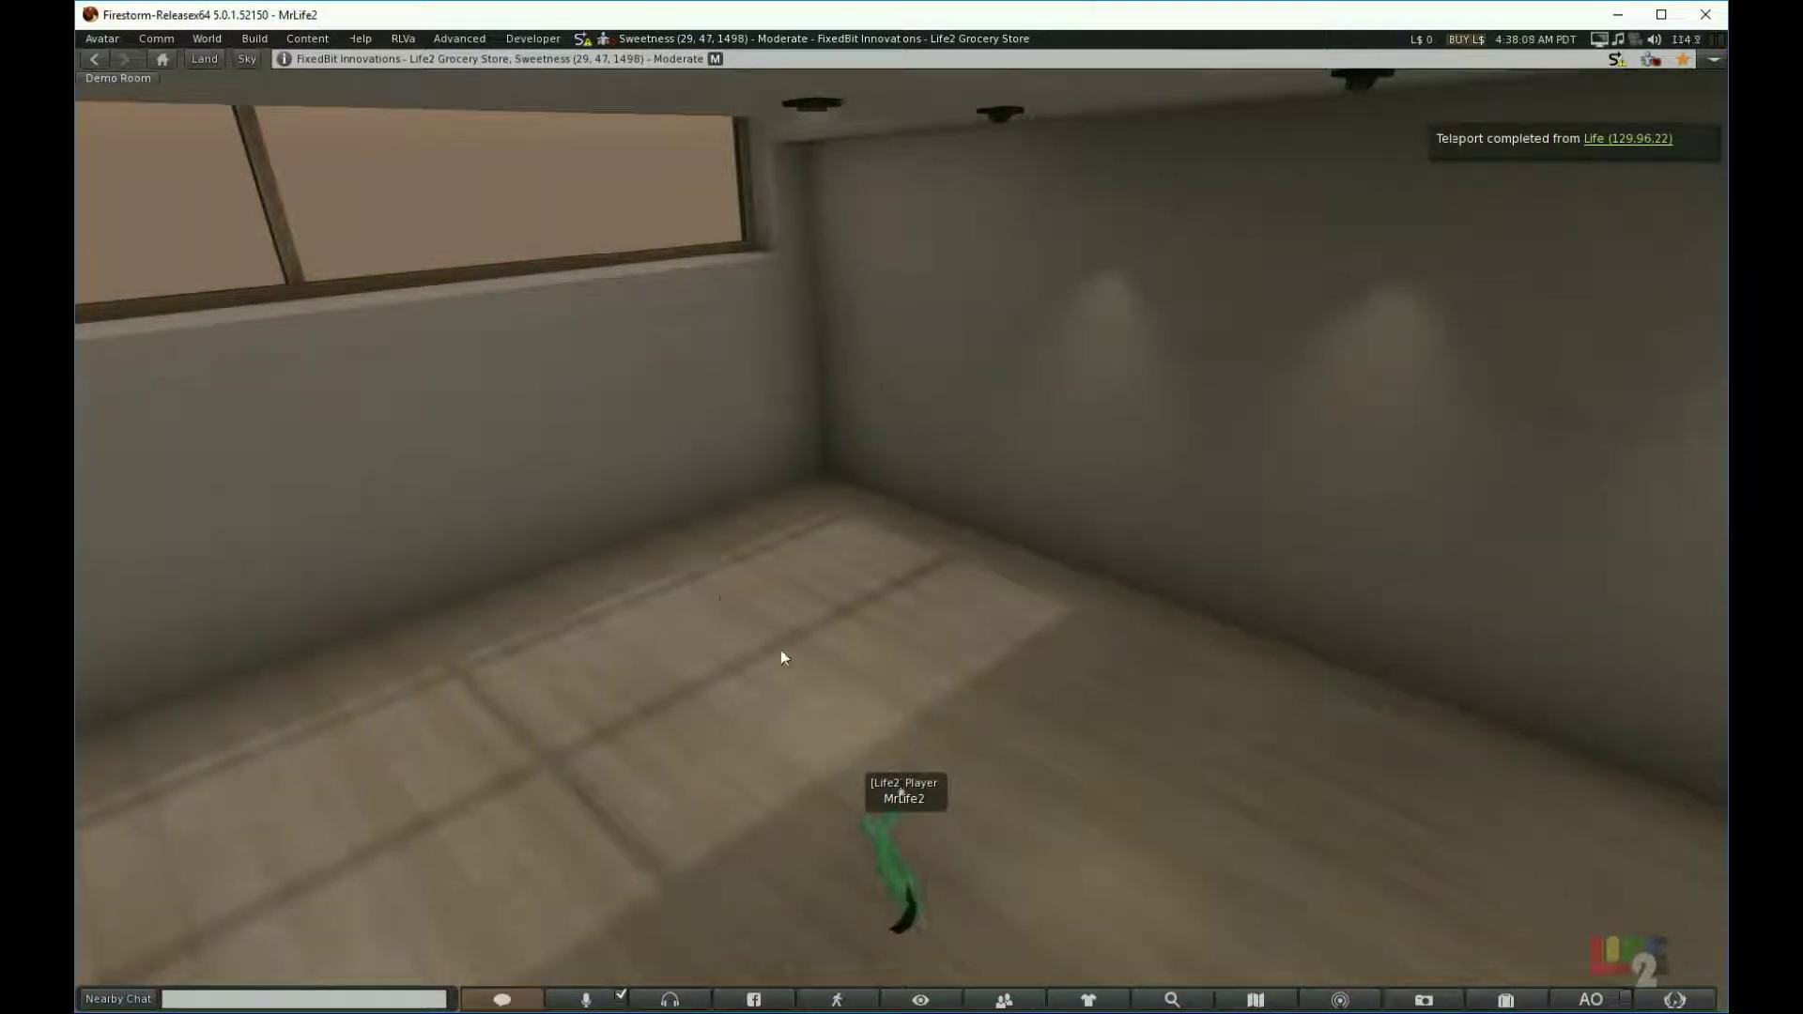
# Step: Rez the [Life2] Meter Build 63 box from inventory onto the demo room floor
pyautogui.click(1505, 1001)
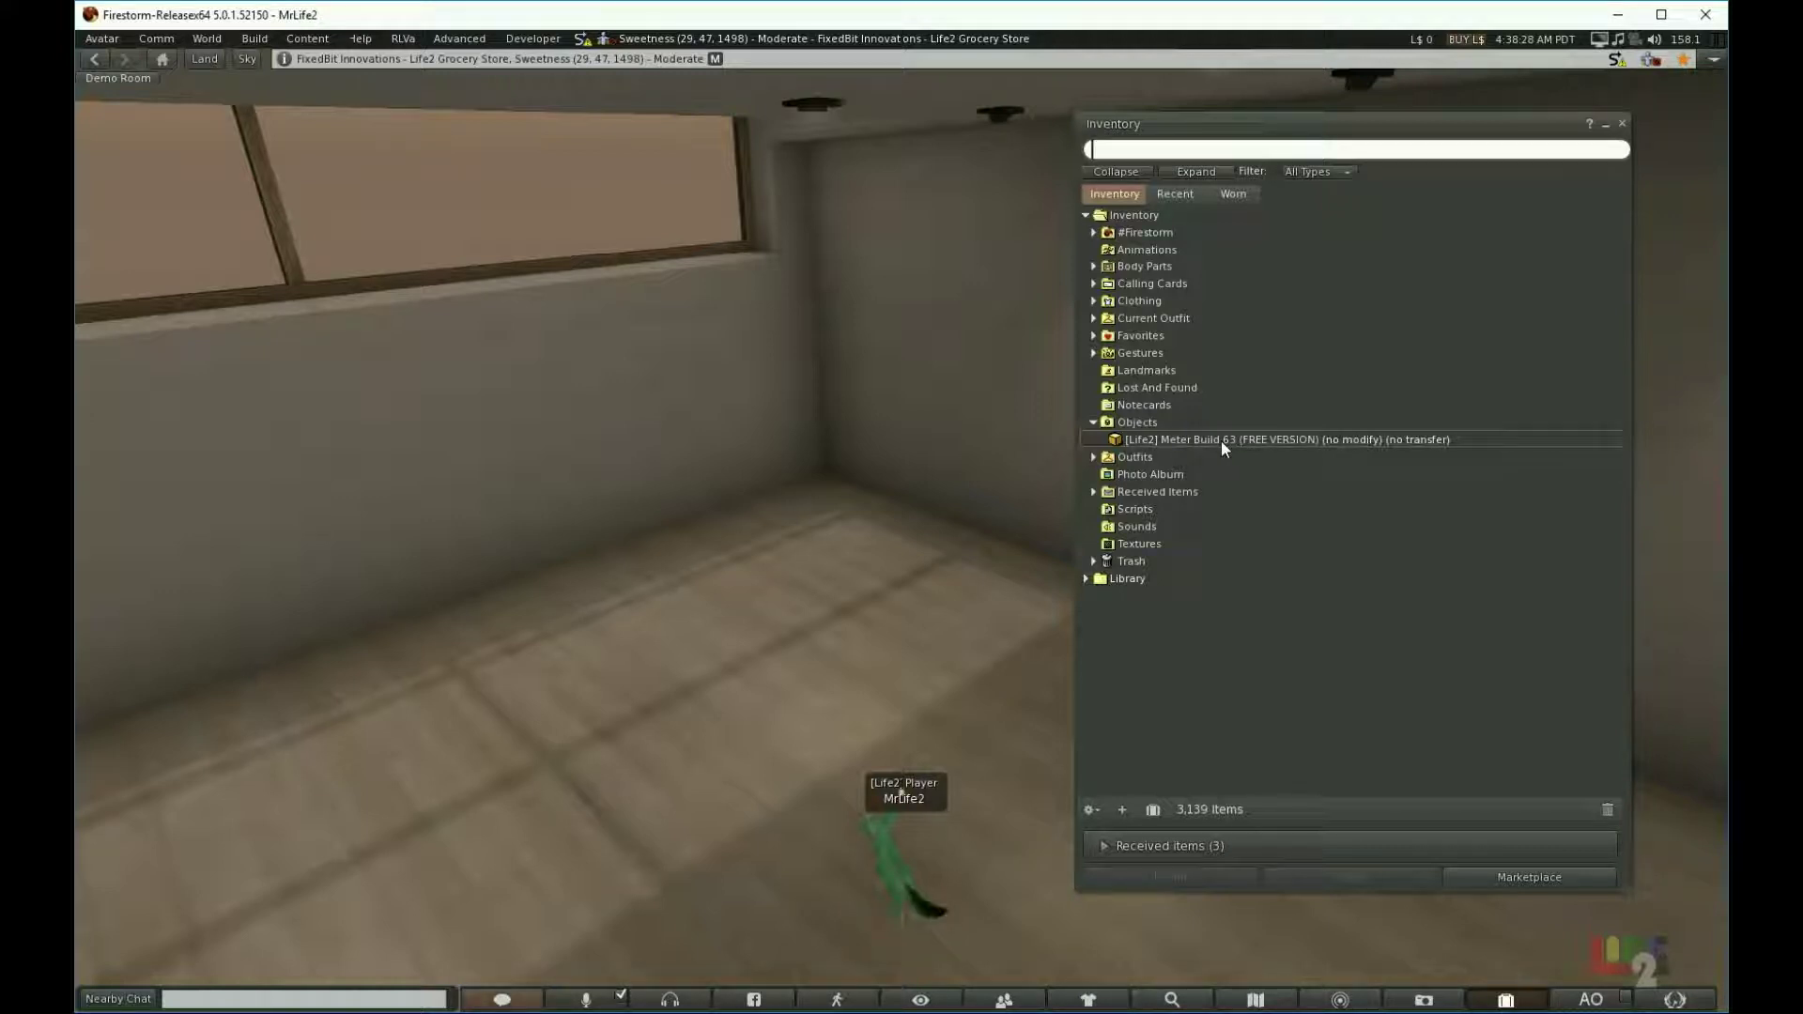
pyautogui.moveTo(1221, 441); pyautogui.dragTo(733, 779)
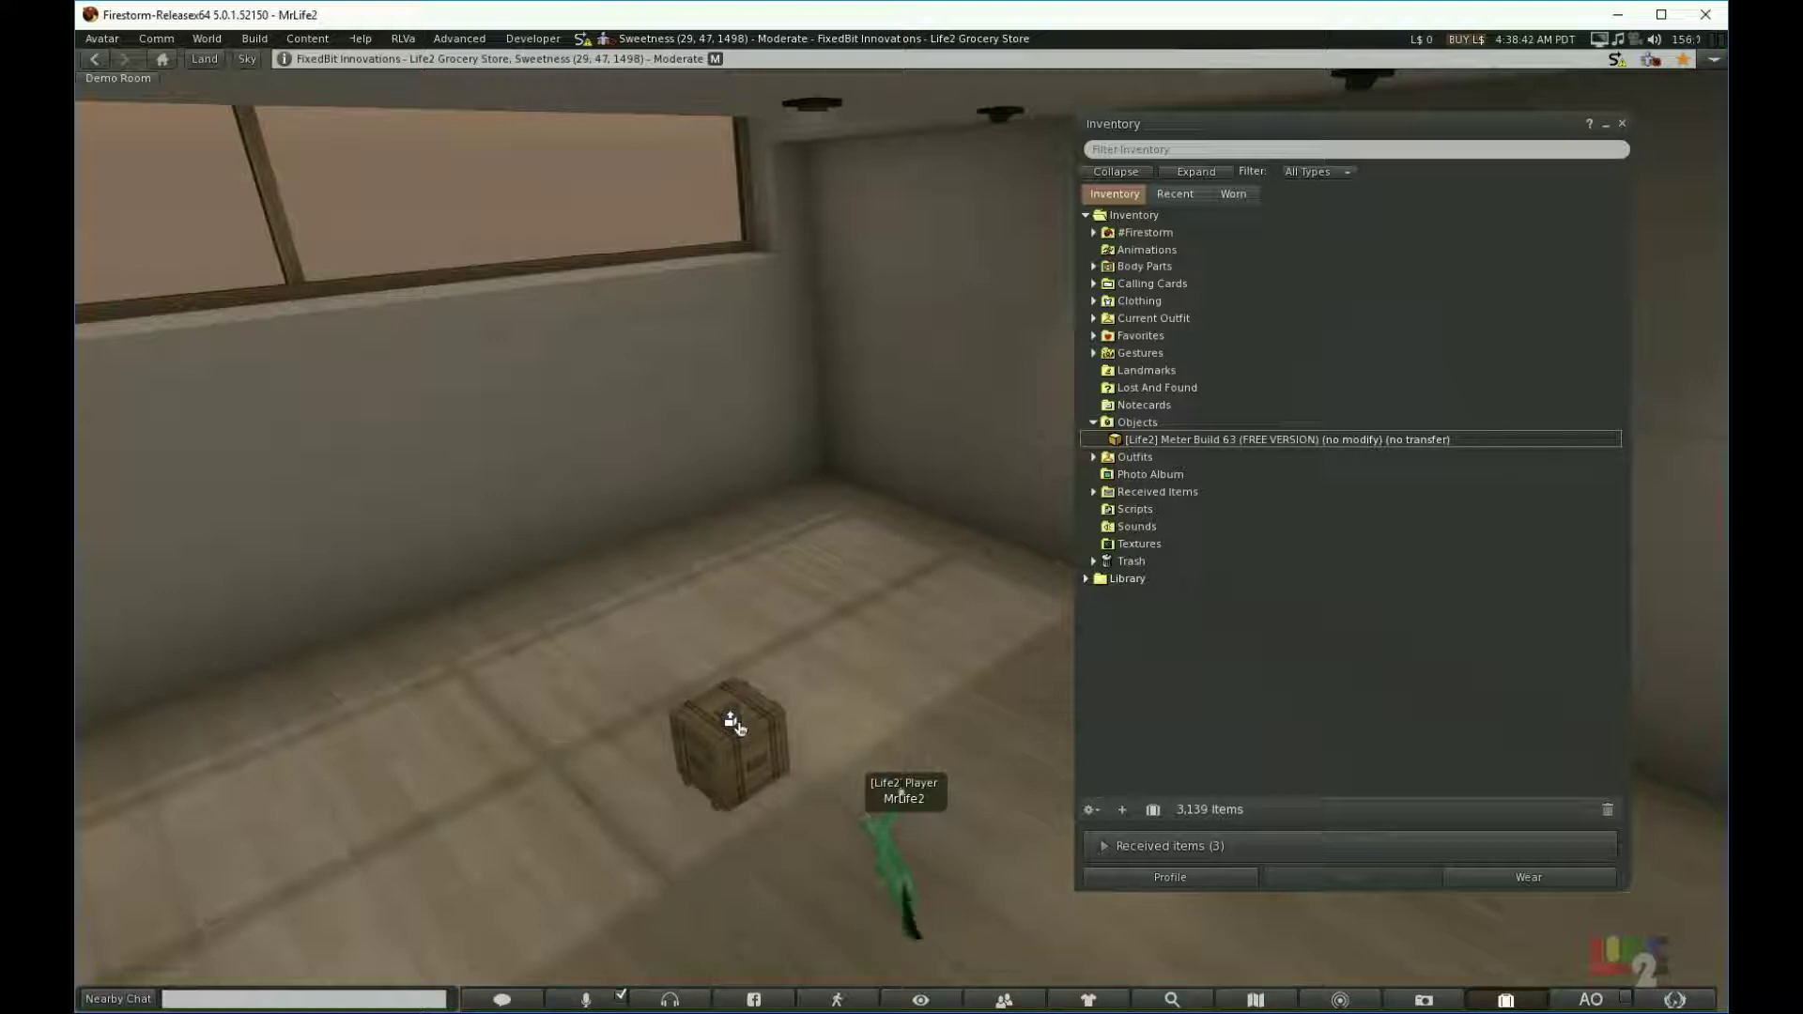
# Step: Copy the crate's contents to inventory and close the free-items and setup notecards
pyautogui.click(735, 726)
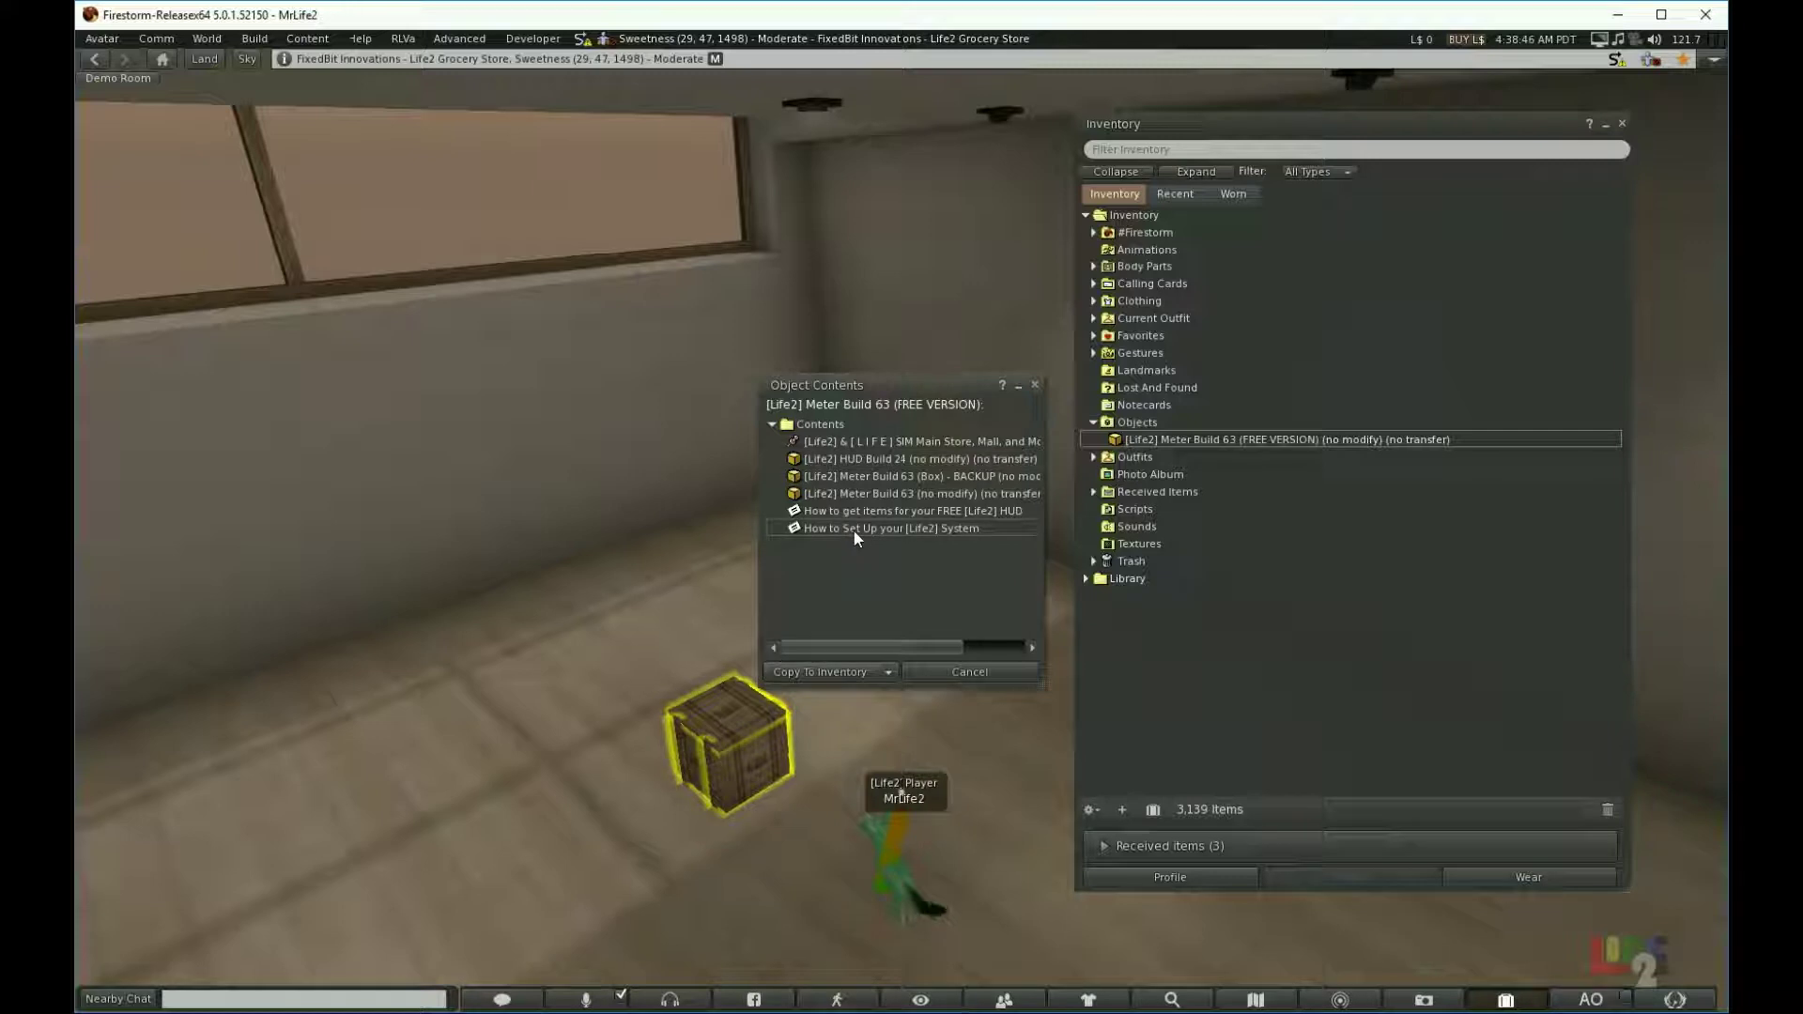
pyautogui.click(813, 673)
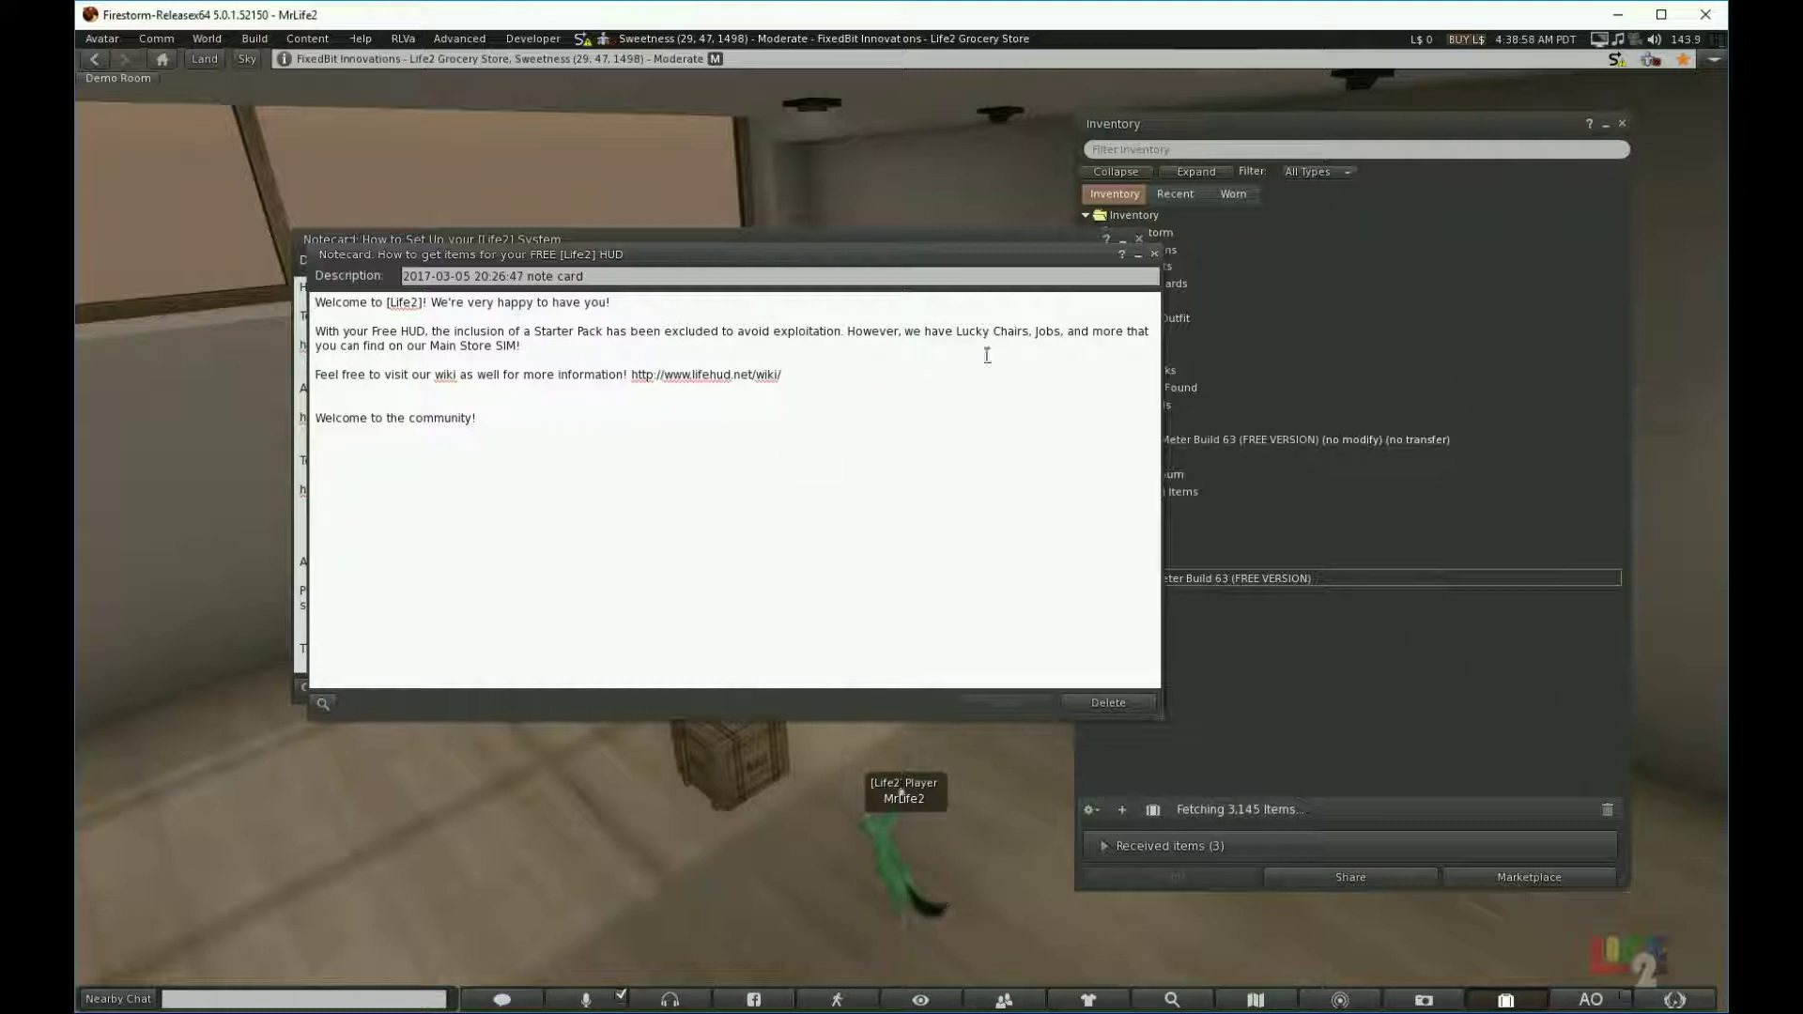
pyautogui.click(1152, 255)
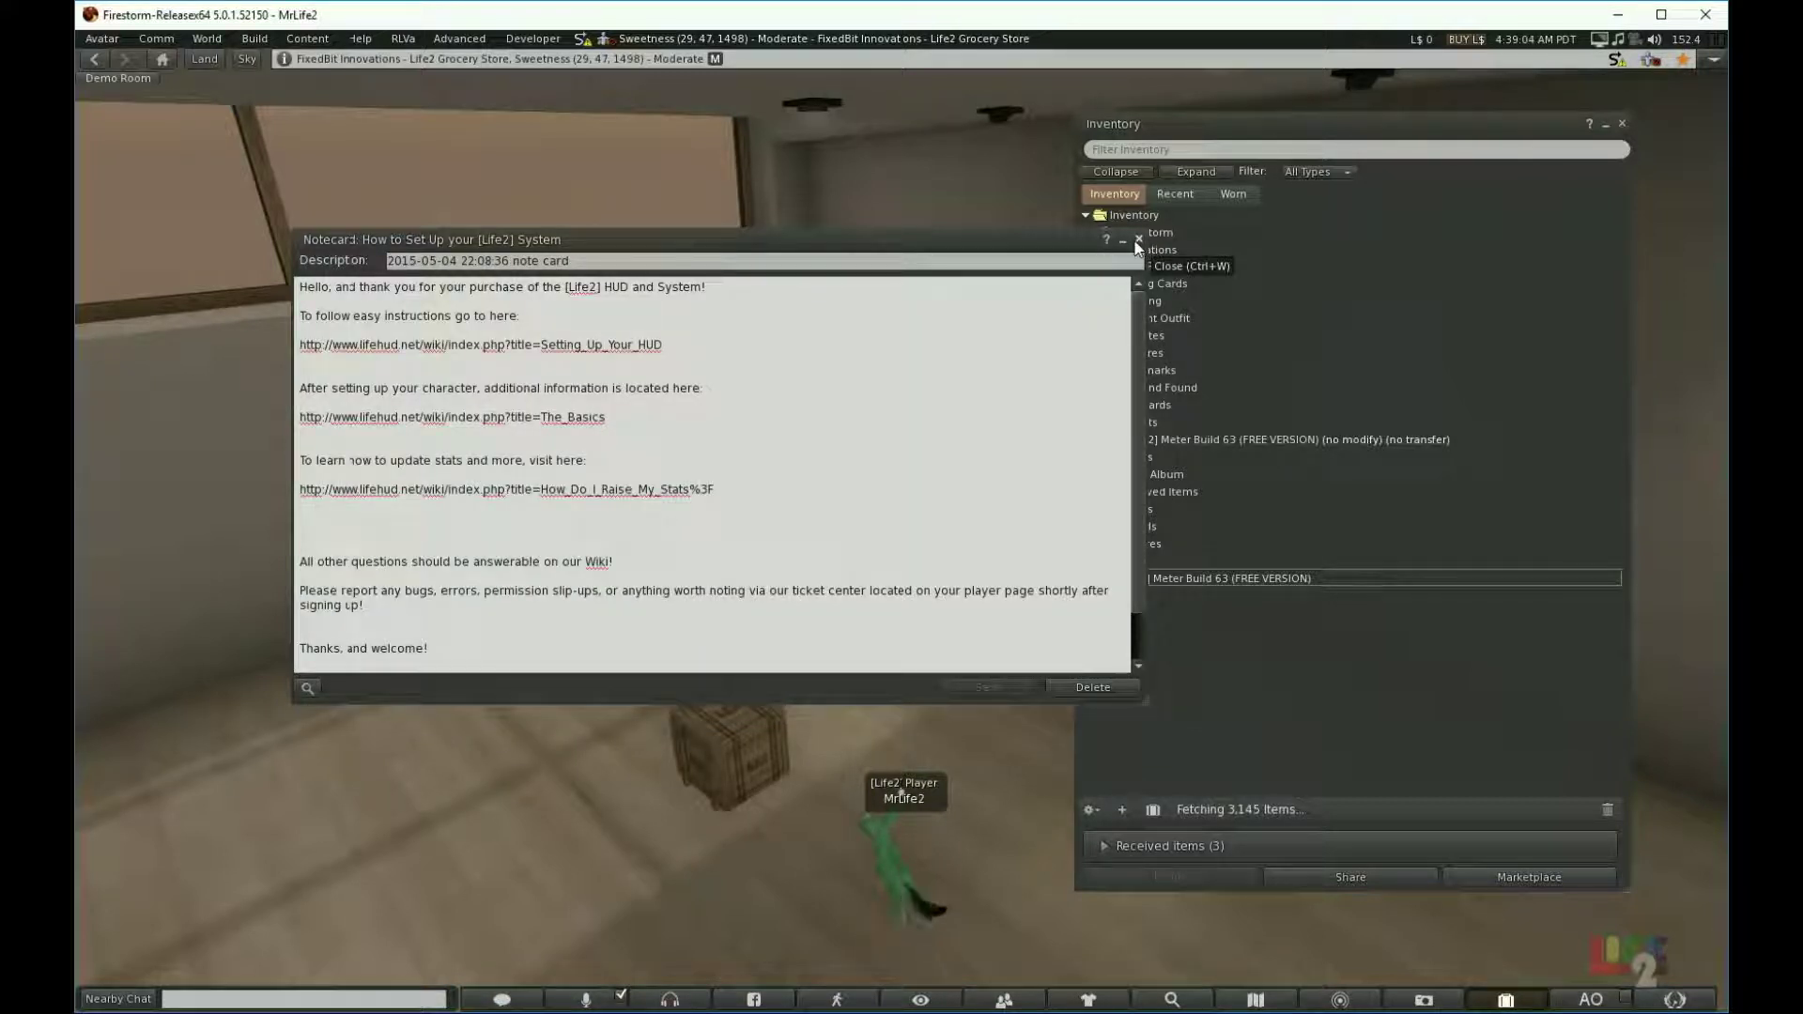
pyautogui.click(1138, 240)
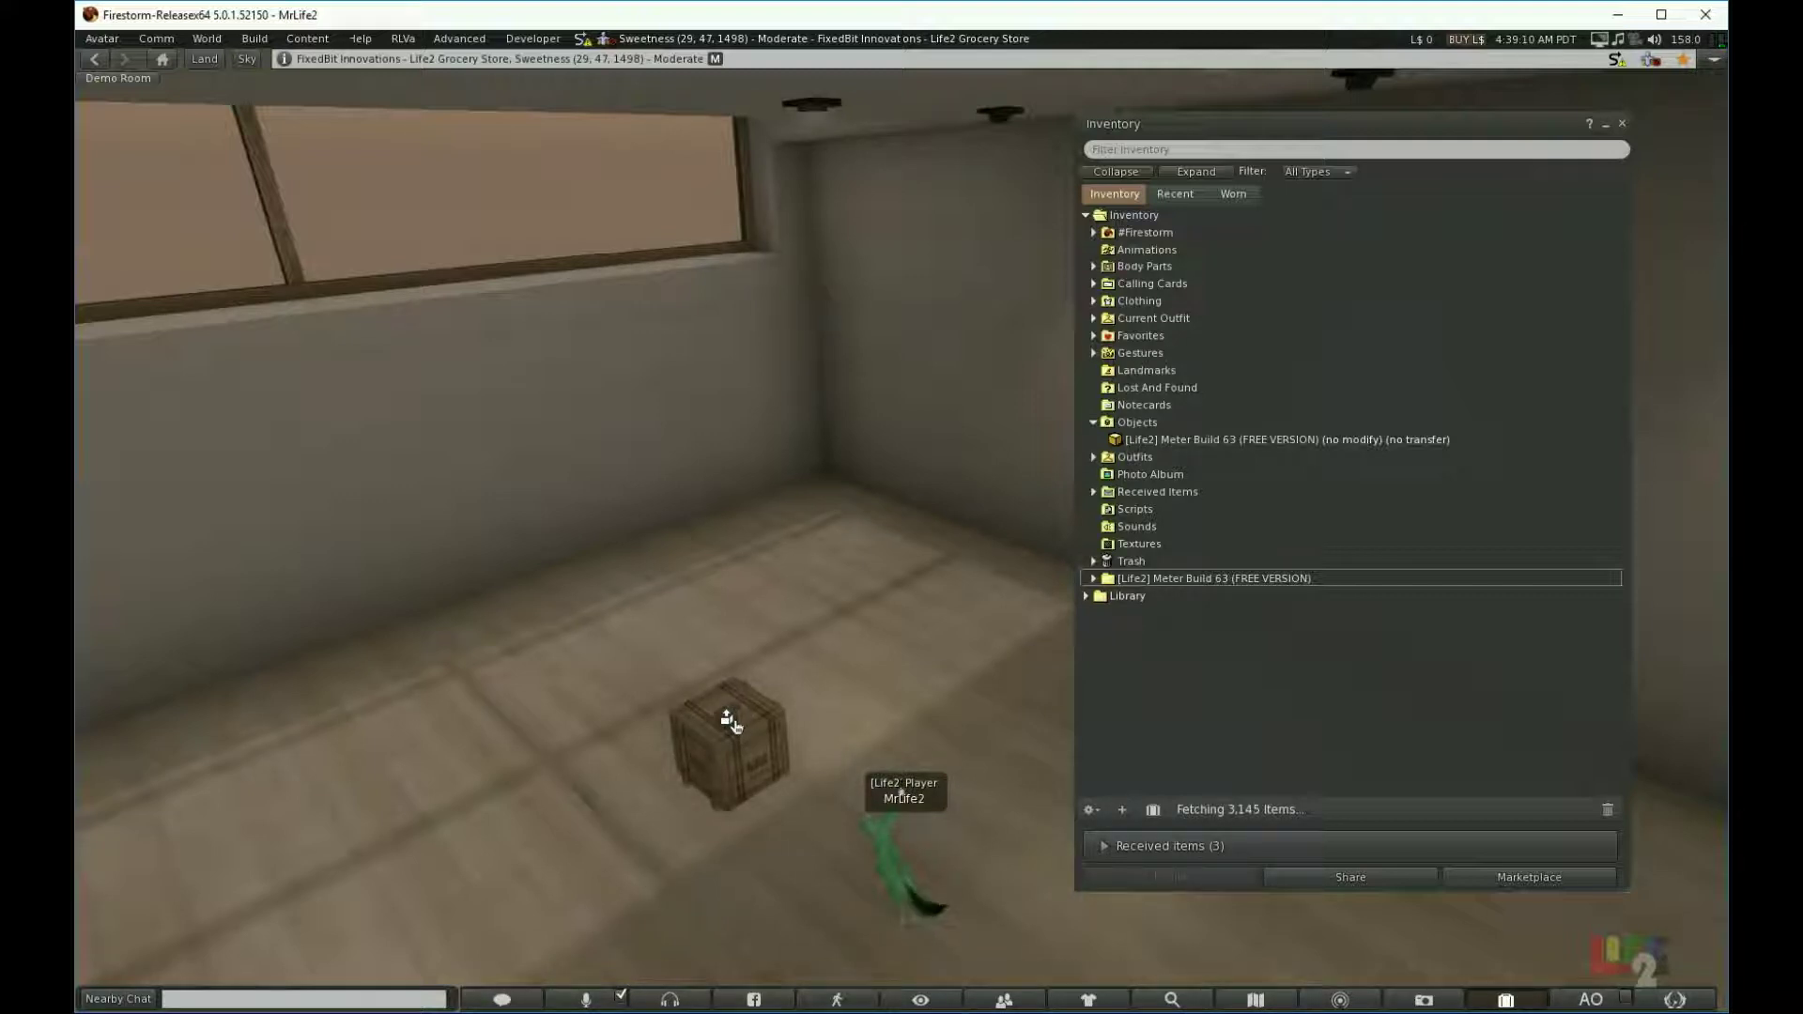
# Step: Delete the crate from the floor and collapse the Objects inventory folder
pyautogui.rightClick(734, 726)
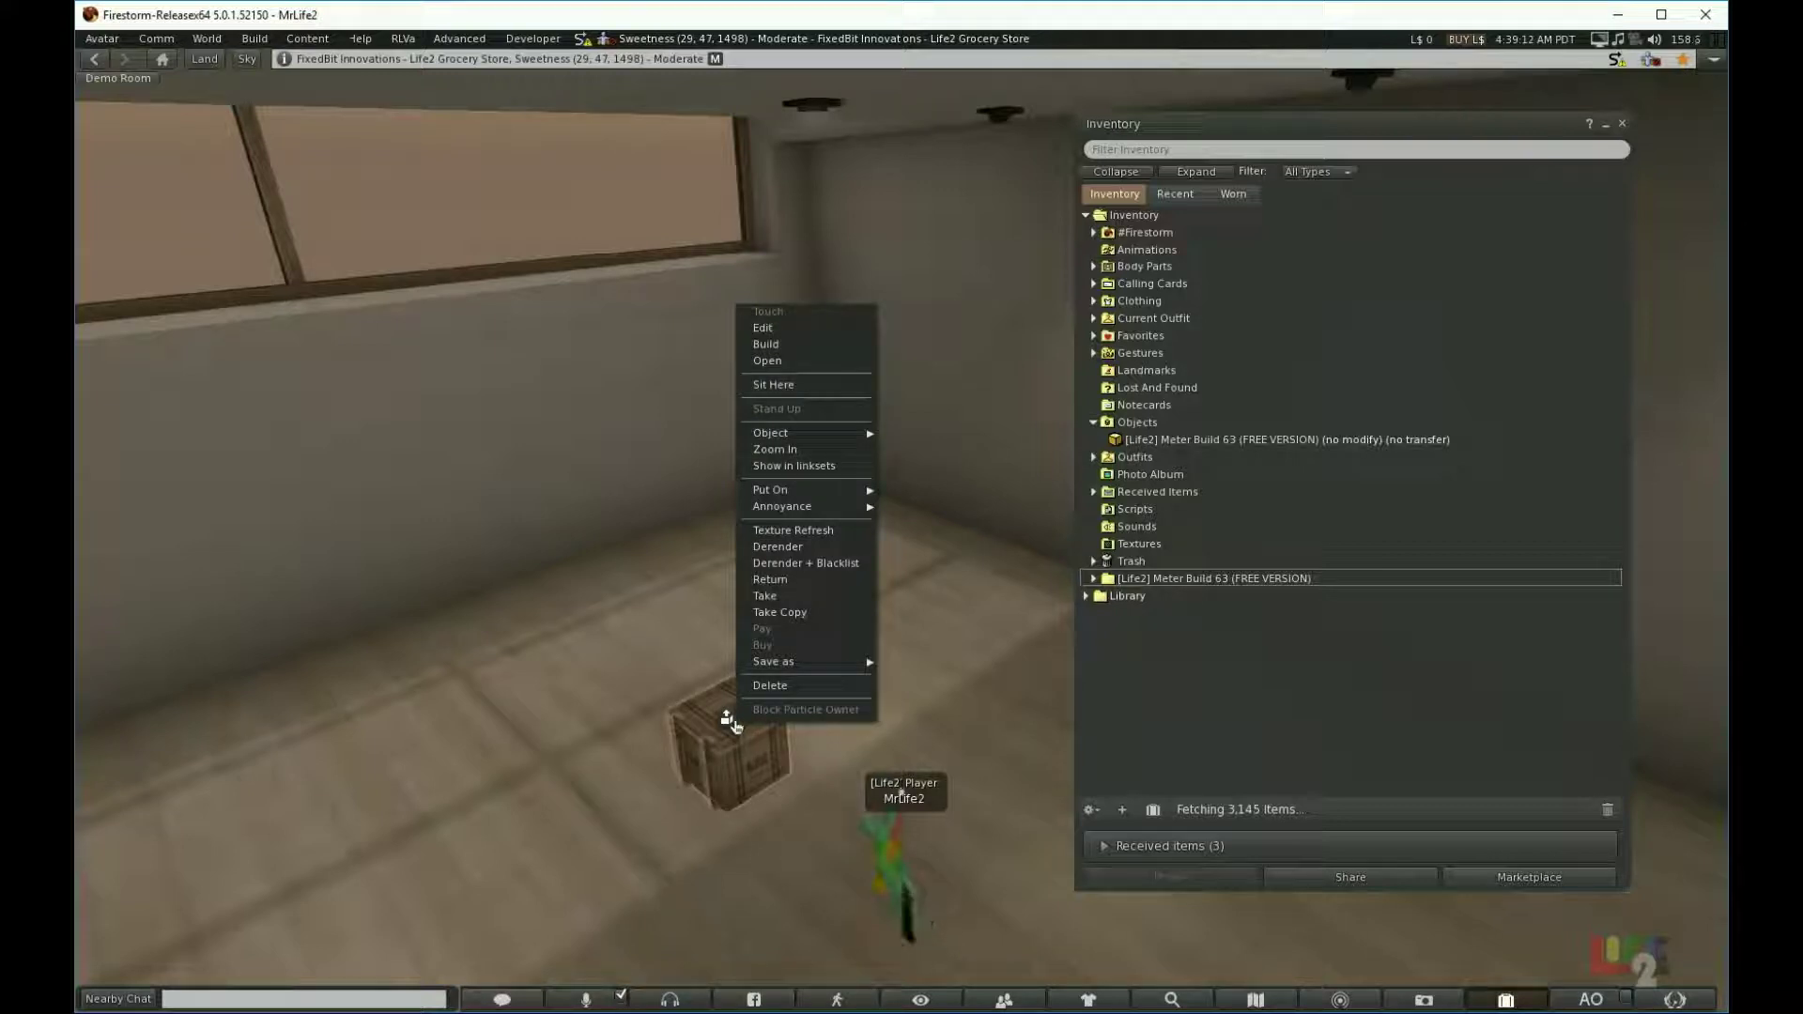
pyautogui.click(769, 685)
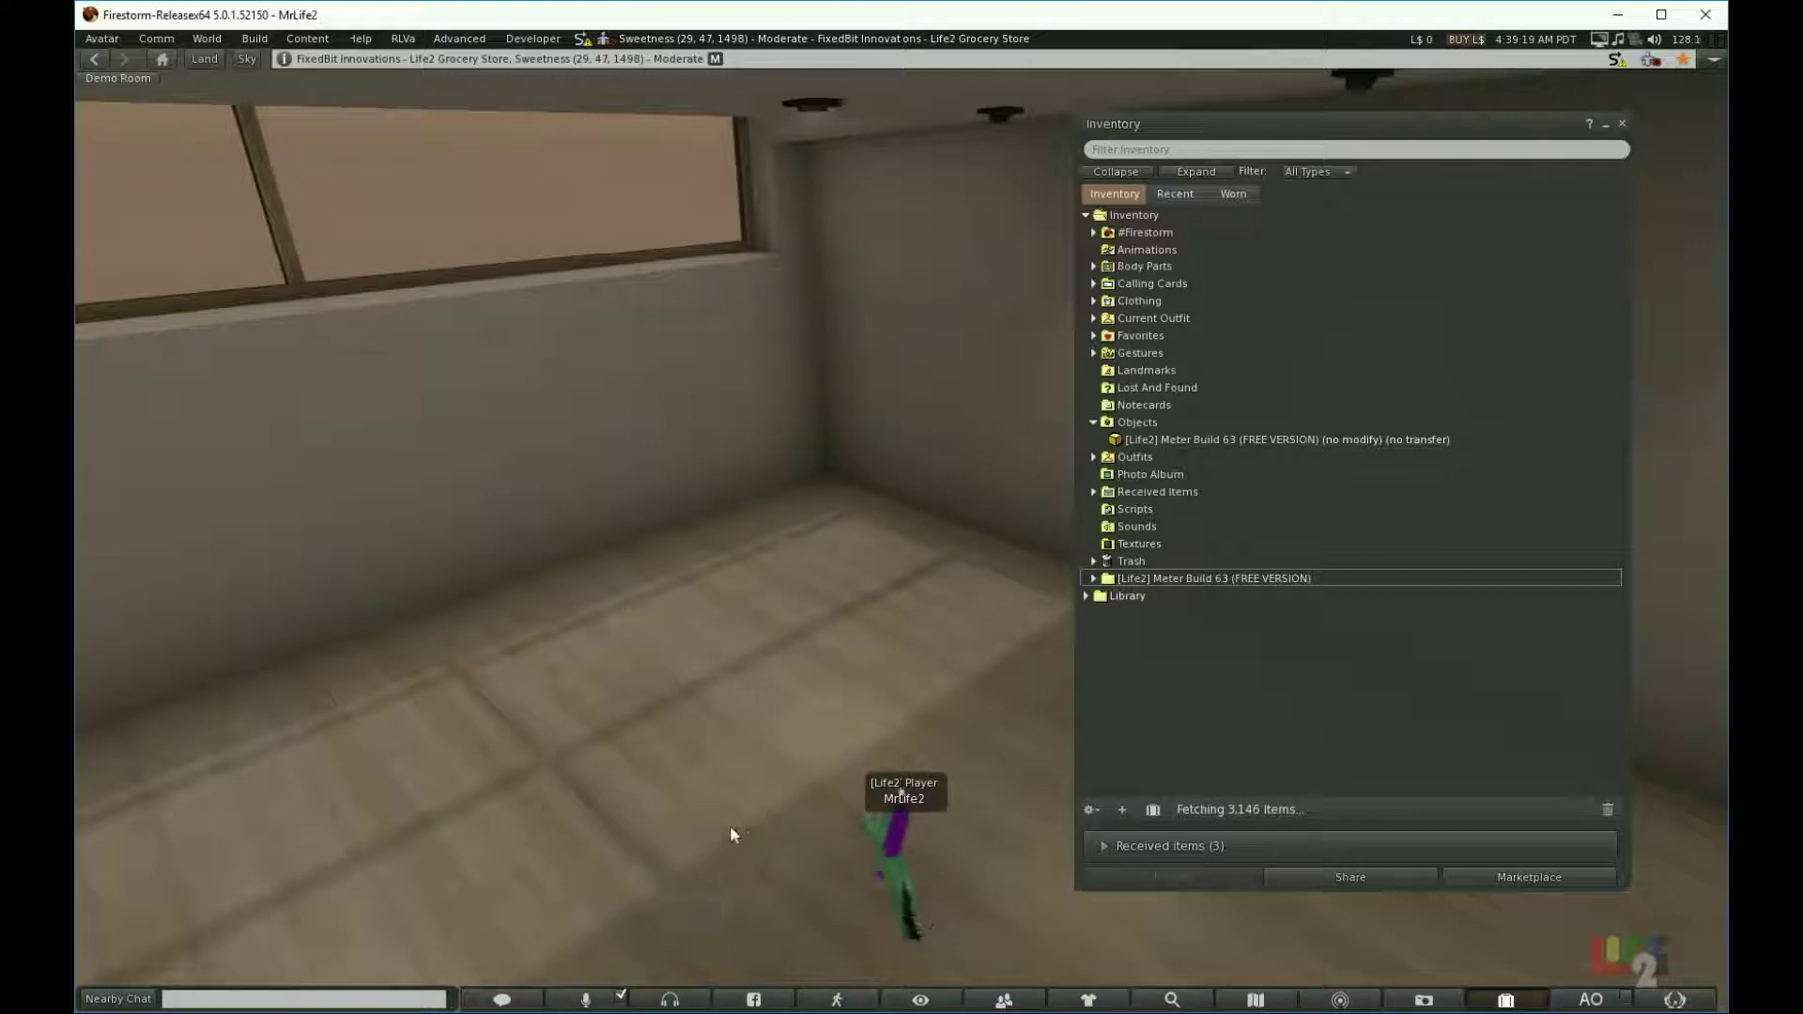
pyautogui.click(1091, 421)
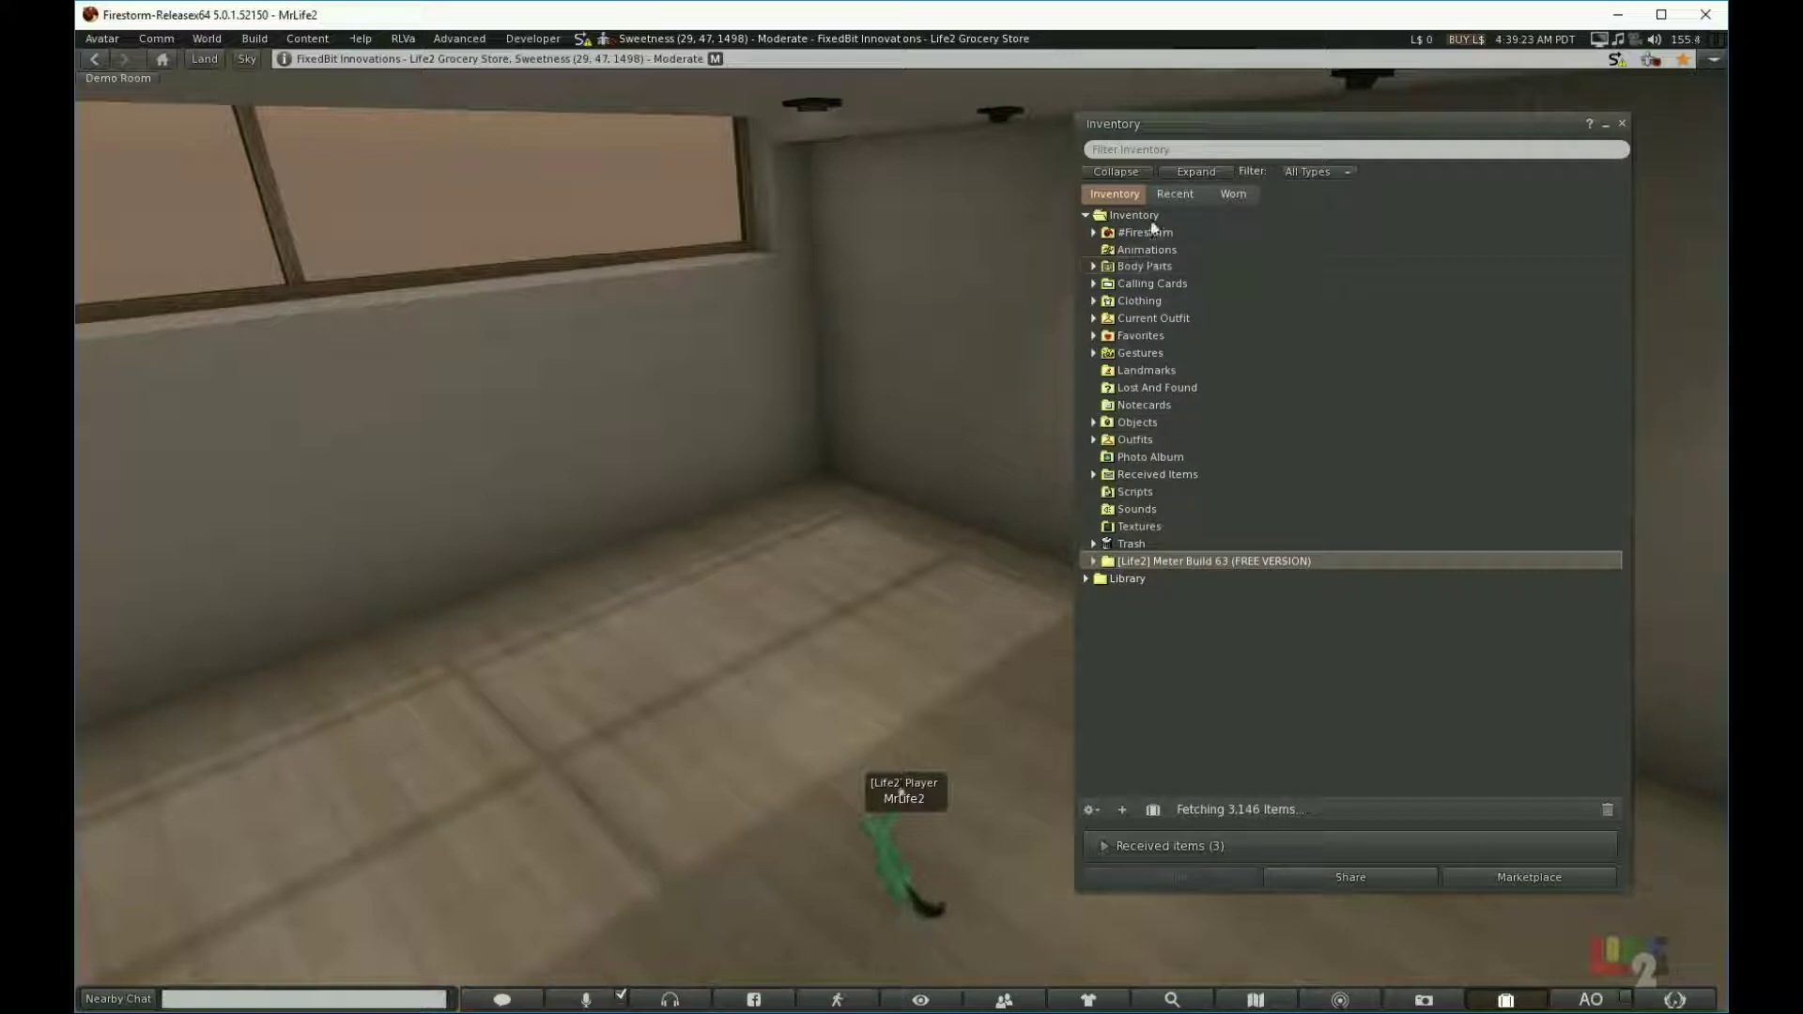
# Step: Show recent items, expand the meter folder, and wear [Life2] Meter Build 63
pyautogui.click(1167, 195)
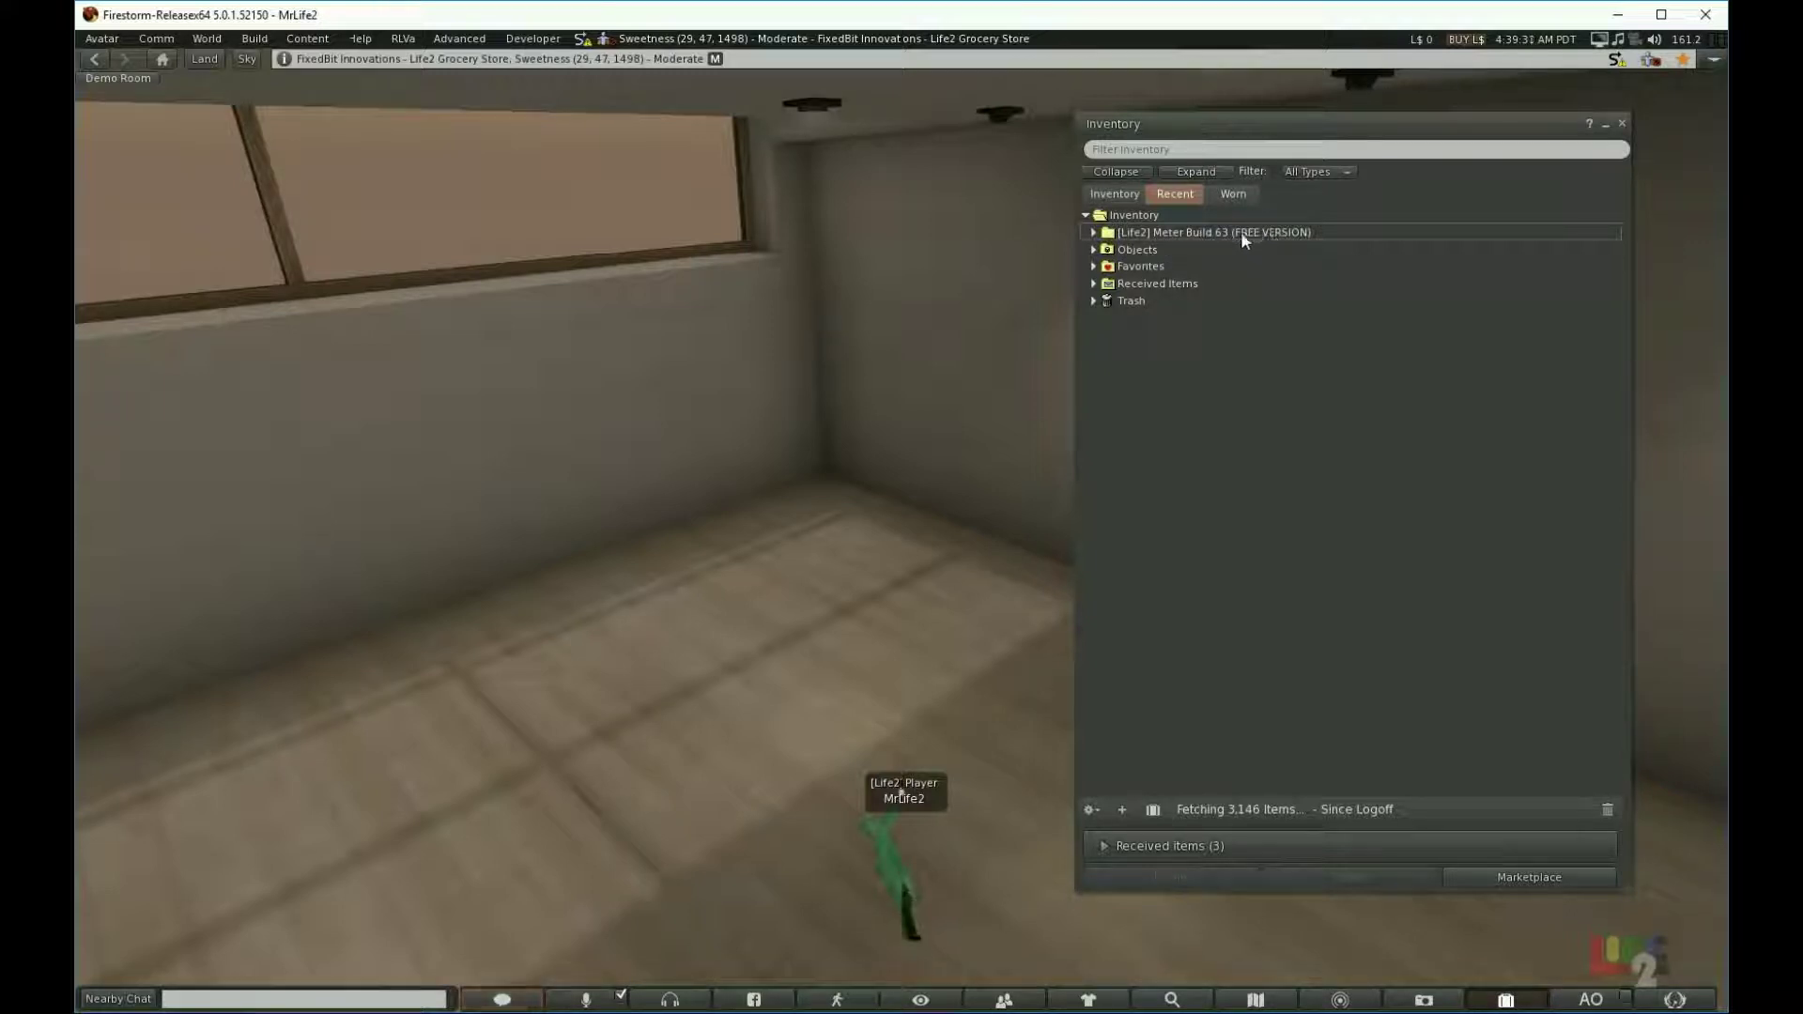
pyautogui.click(1094, 232)
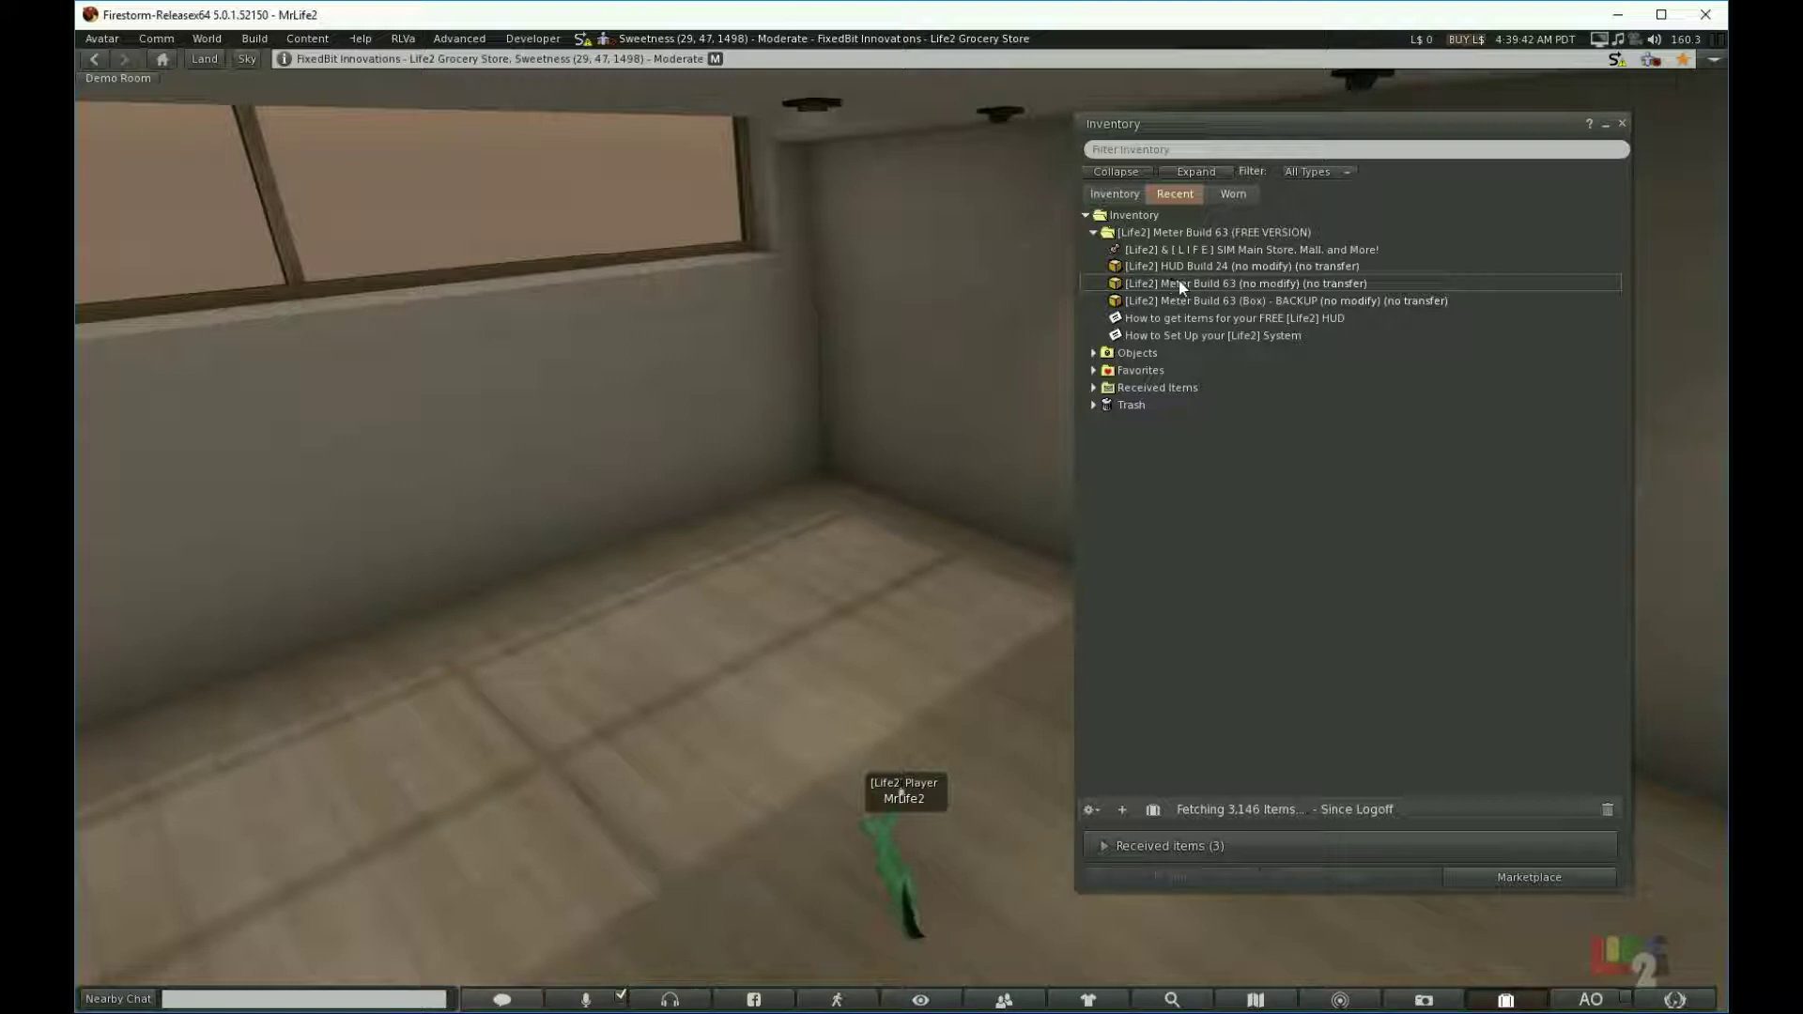
pyautogui.rightClick(1211, 284)
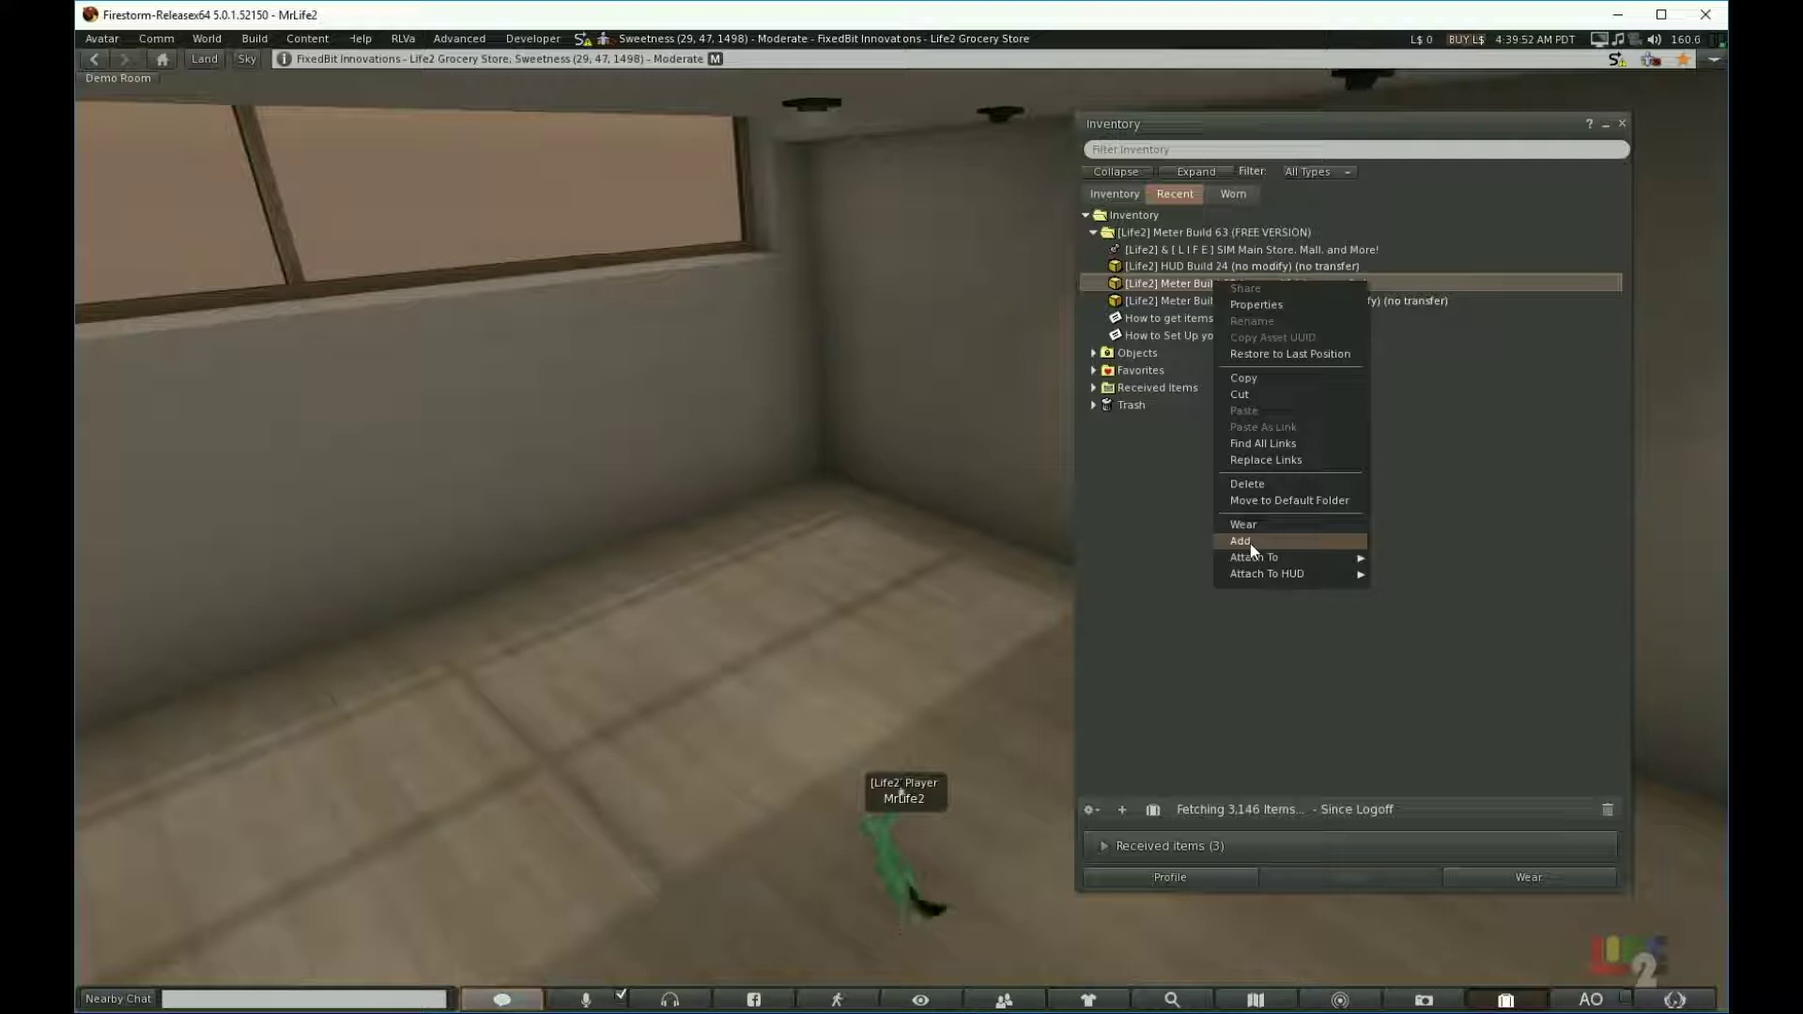
pyautogui.click(1249, 543)
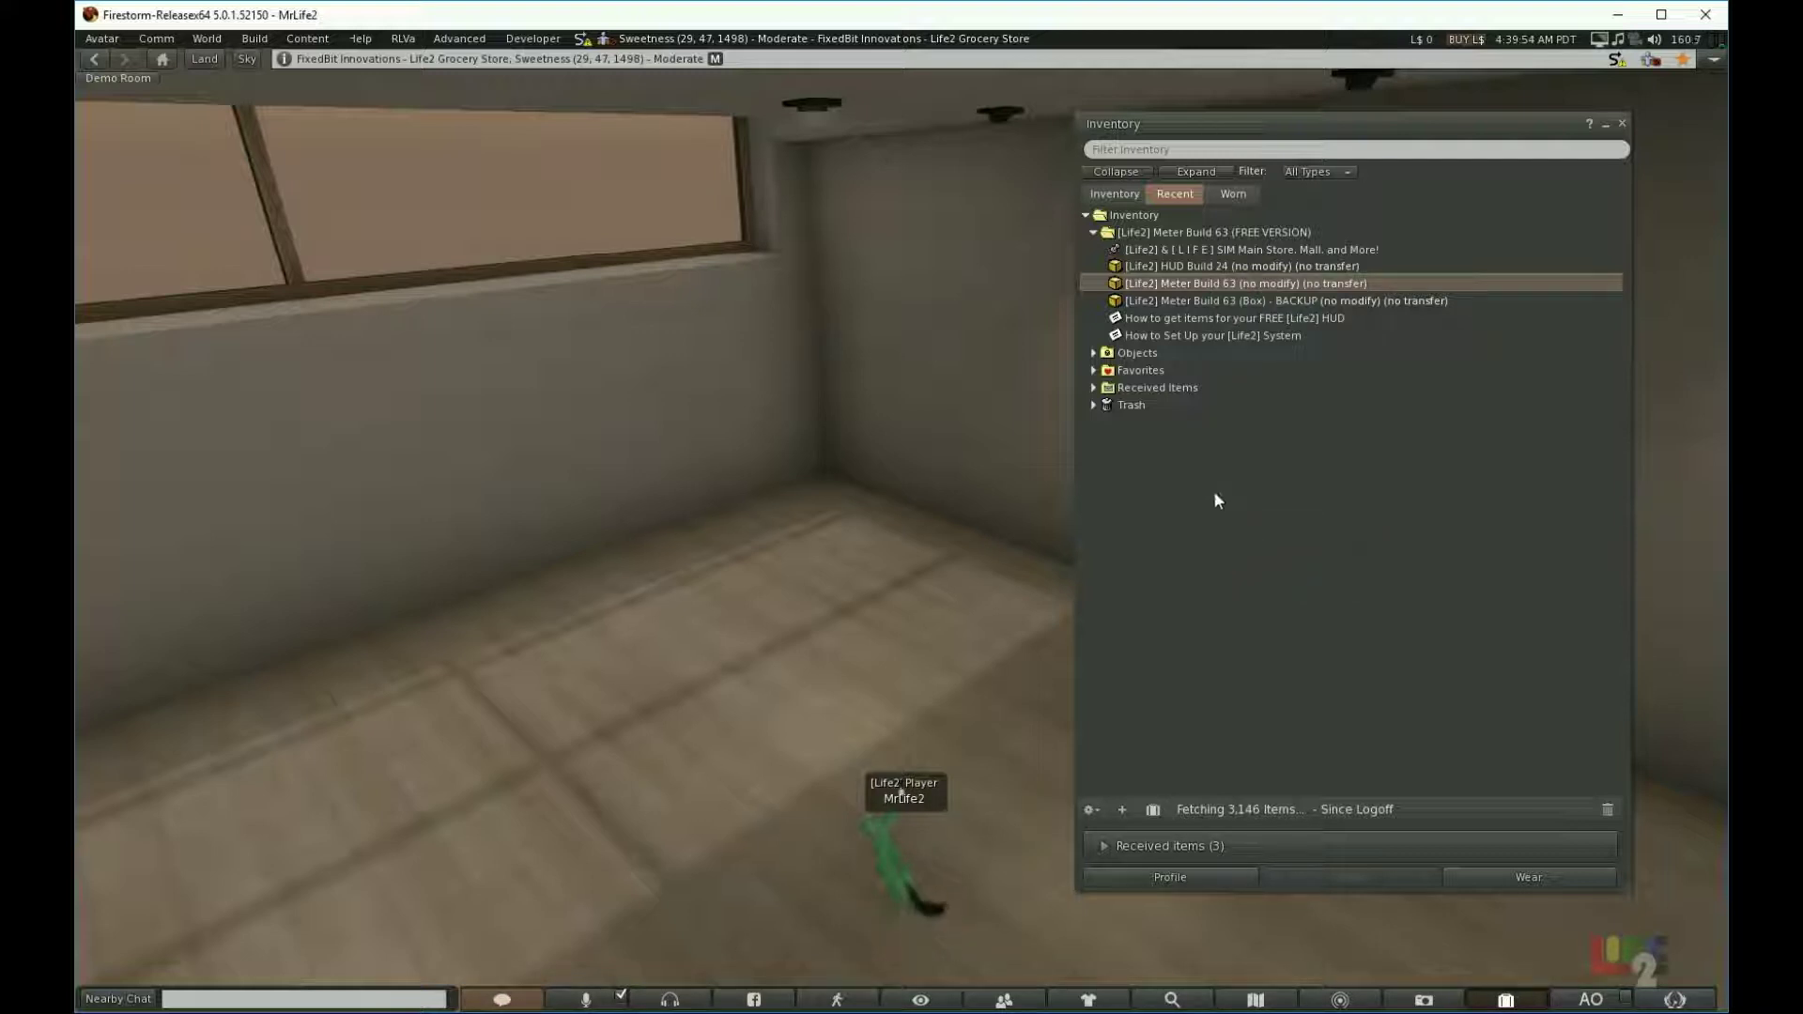
# Step: Add [Life2] HUD Build 24 to the avatar and close the inventory
pyautogui.click(1170, 289)
pyautogui.rightClick(1166, 284)
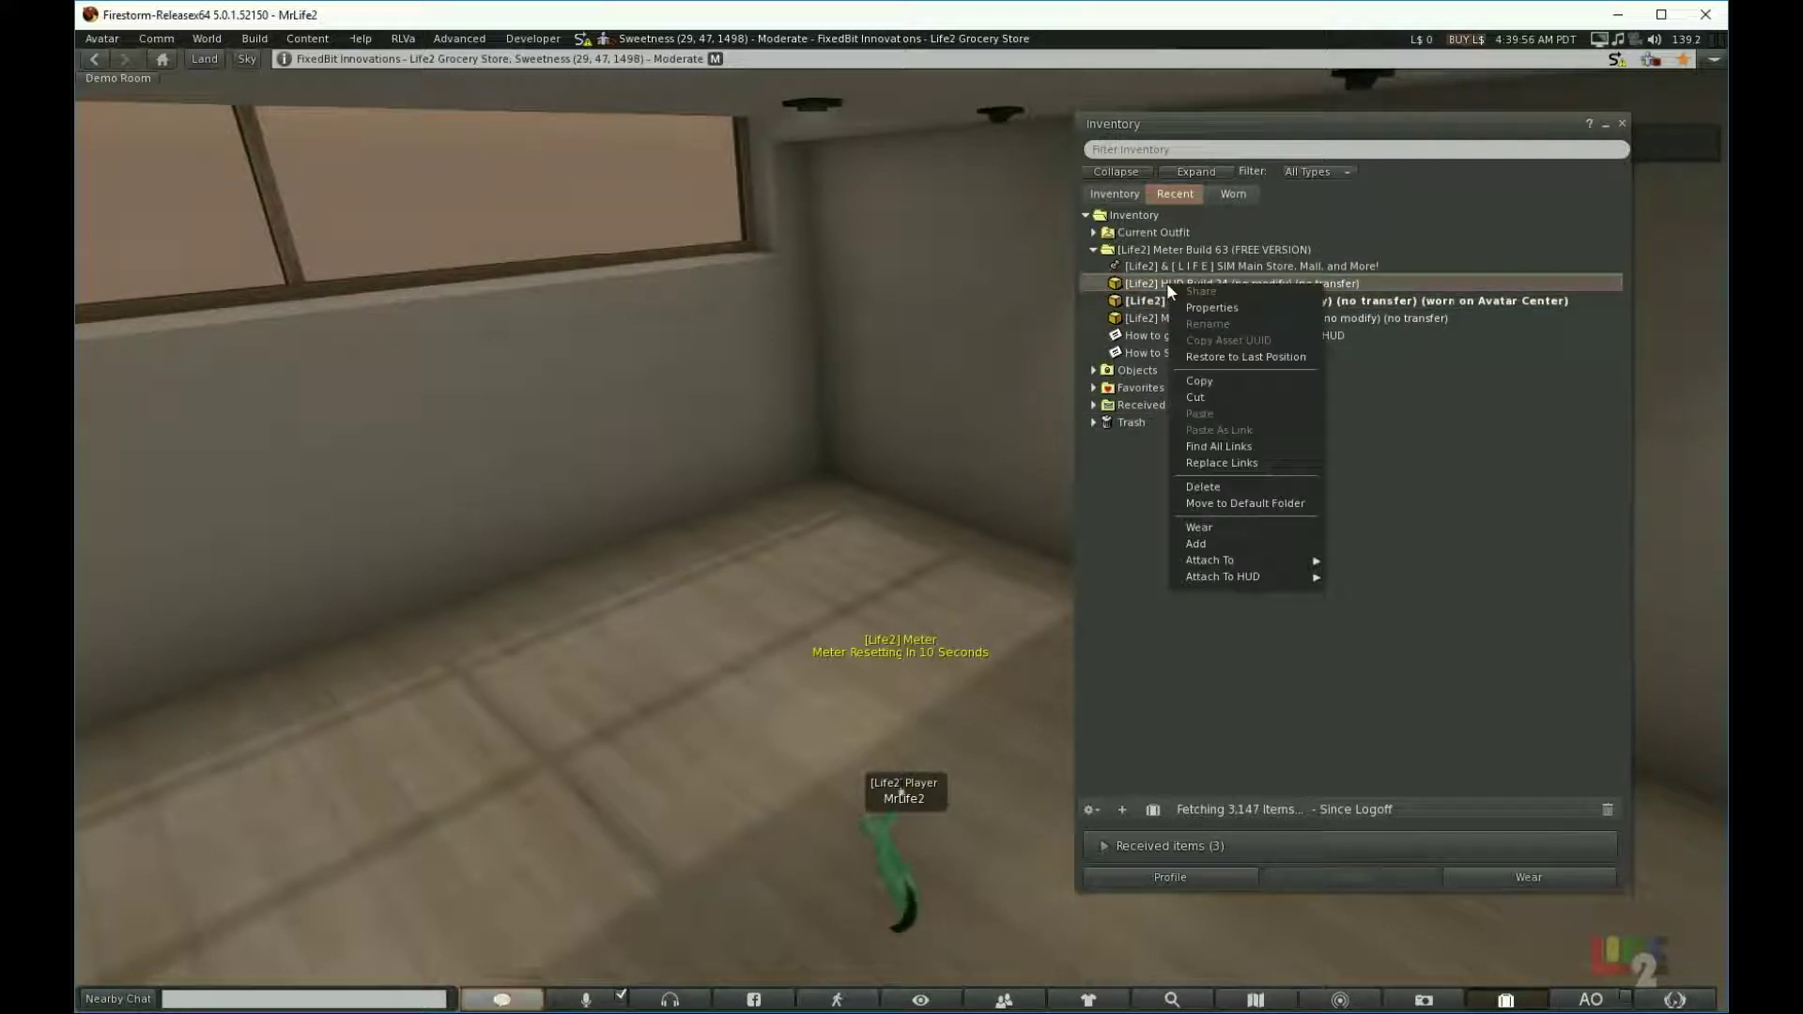
pyautogui.click(1229, 540)
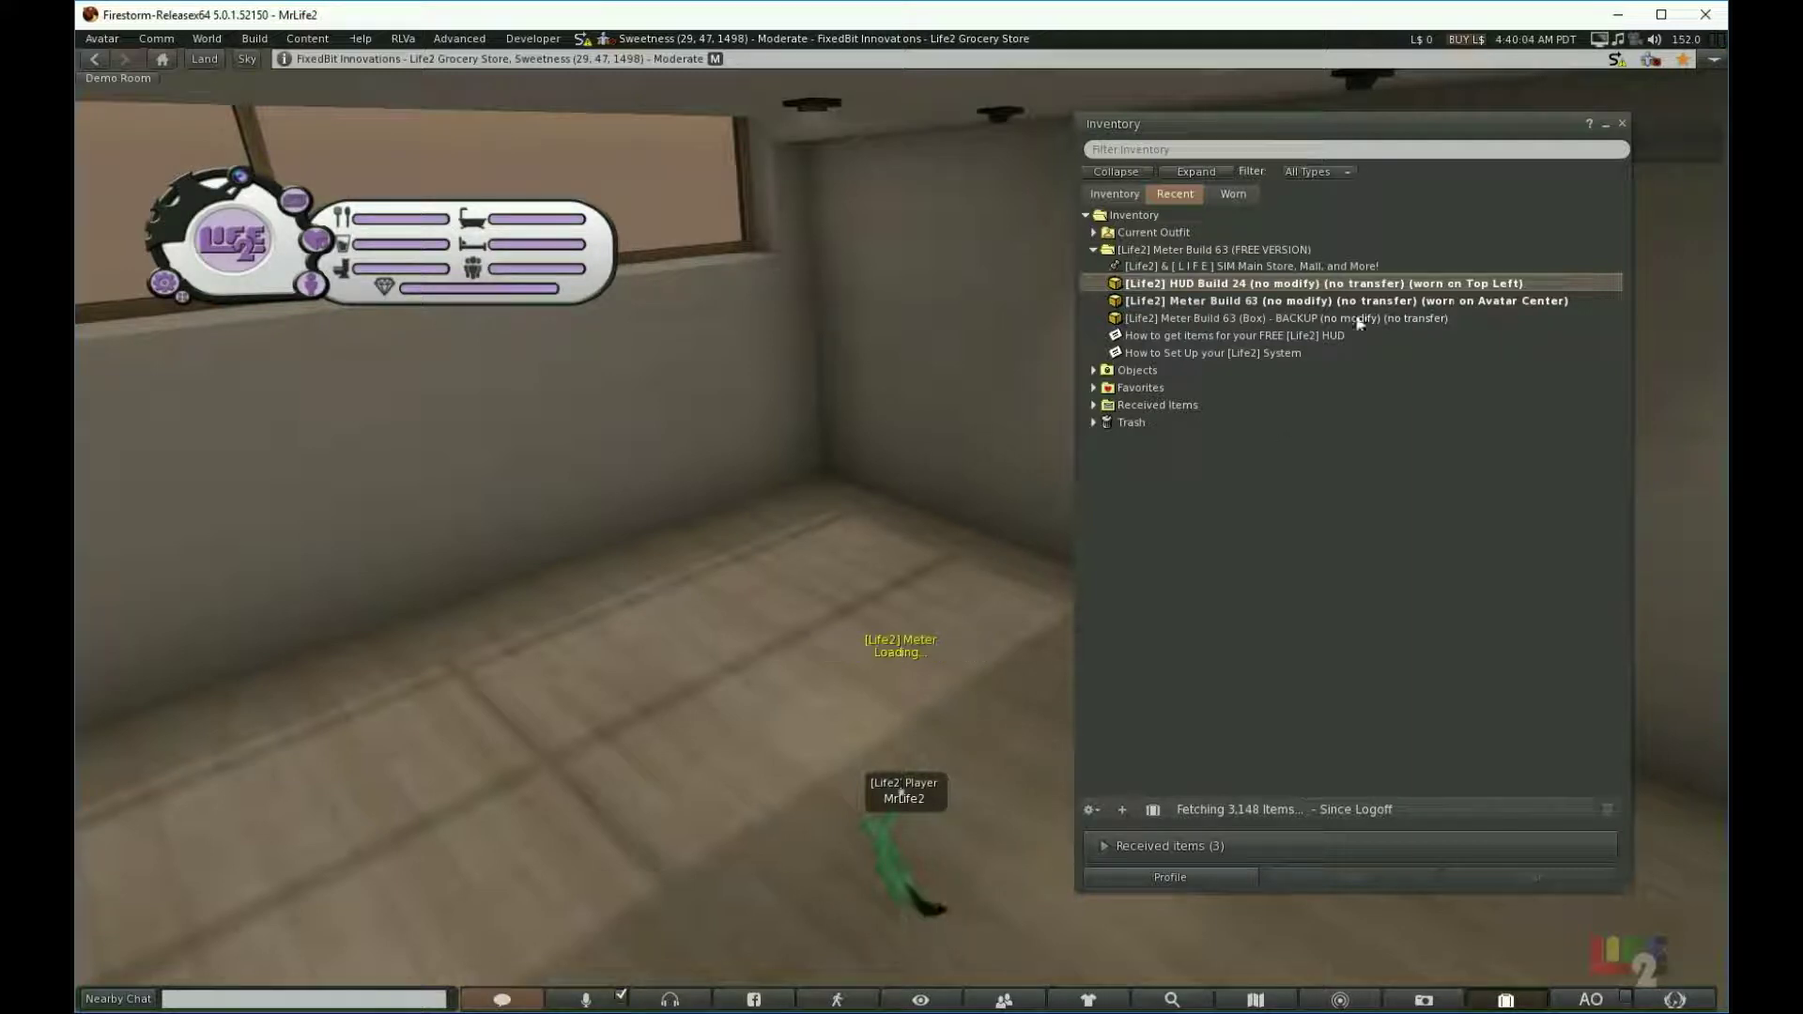
pyautogui.click(1621, 124)
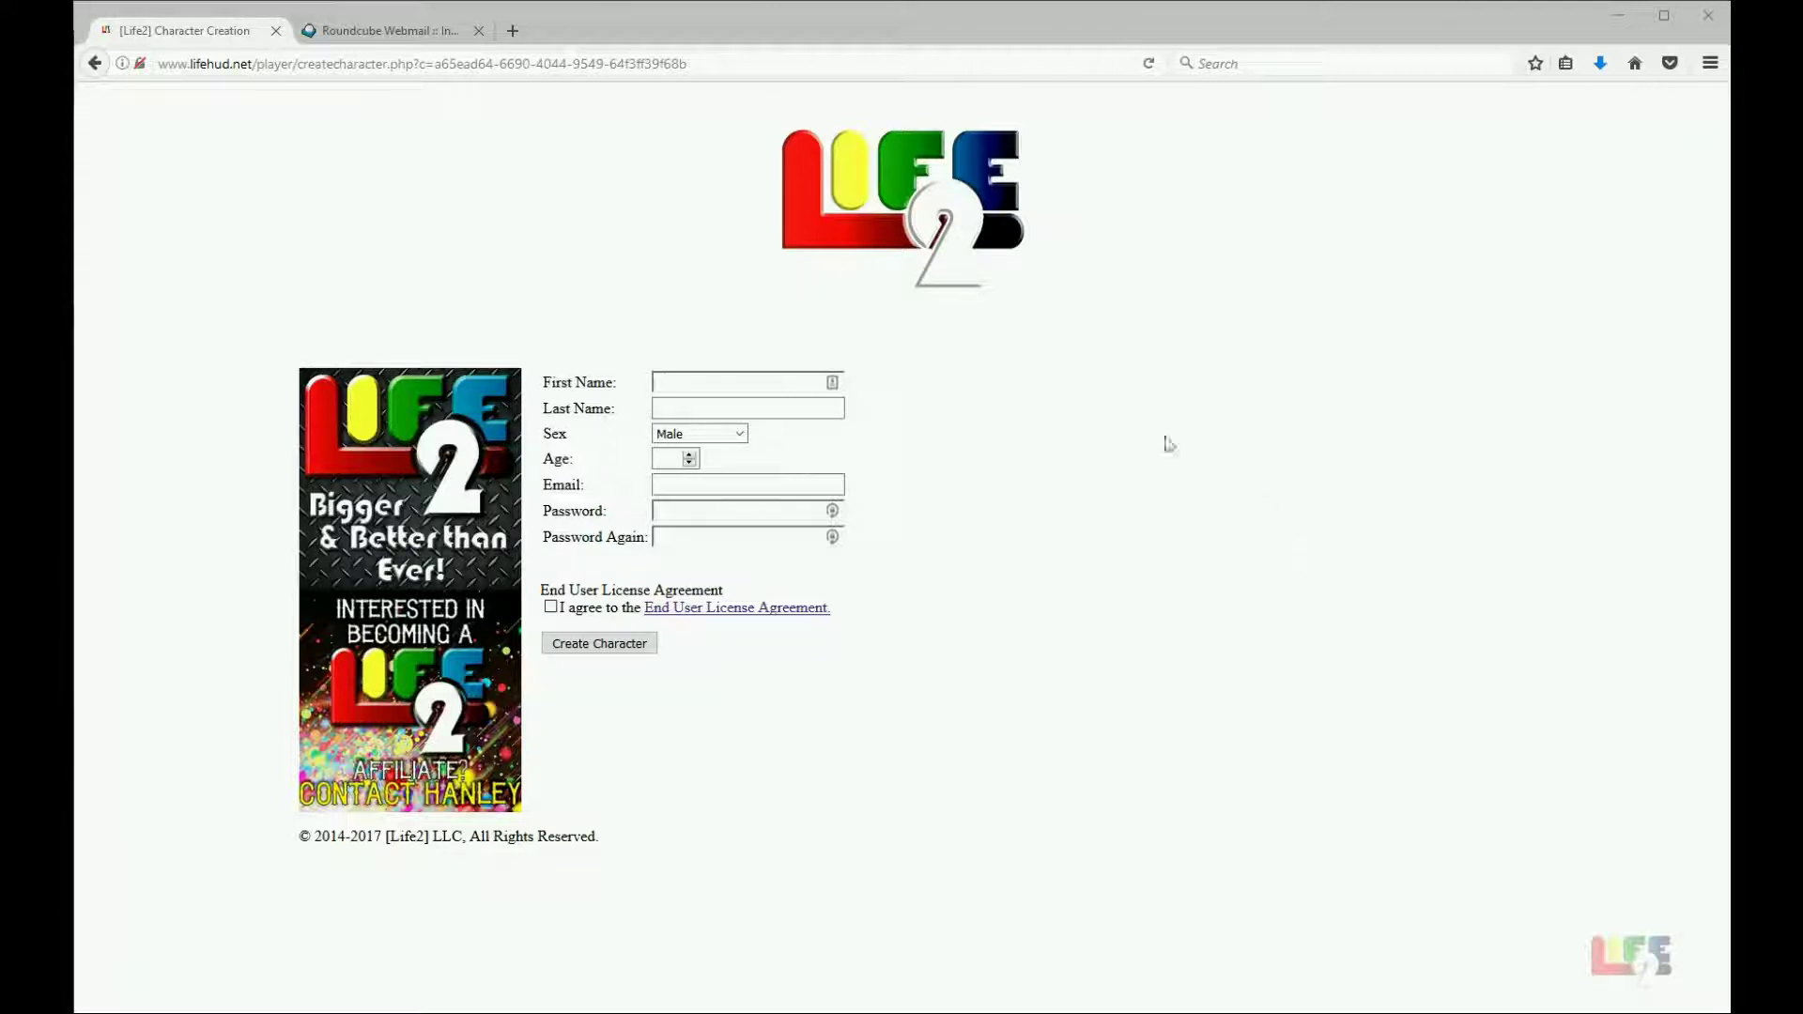
# Step: Enter the character's first and last names in the Character Creation form
pyautogui.click(721, 386)
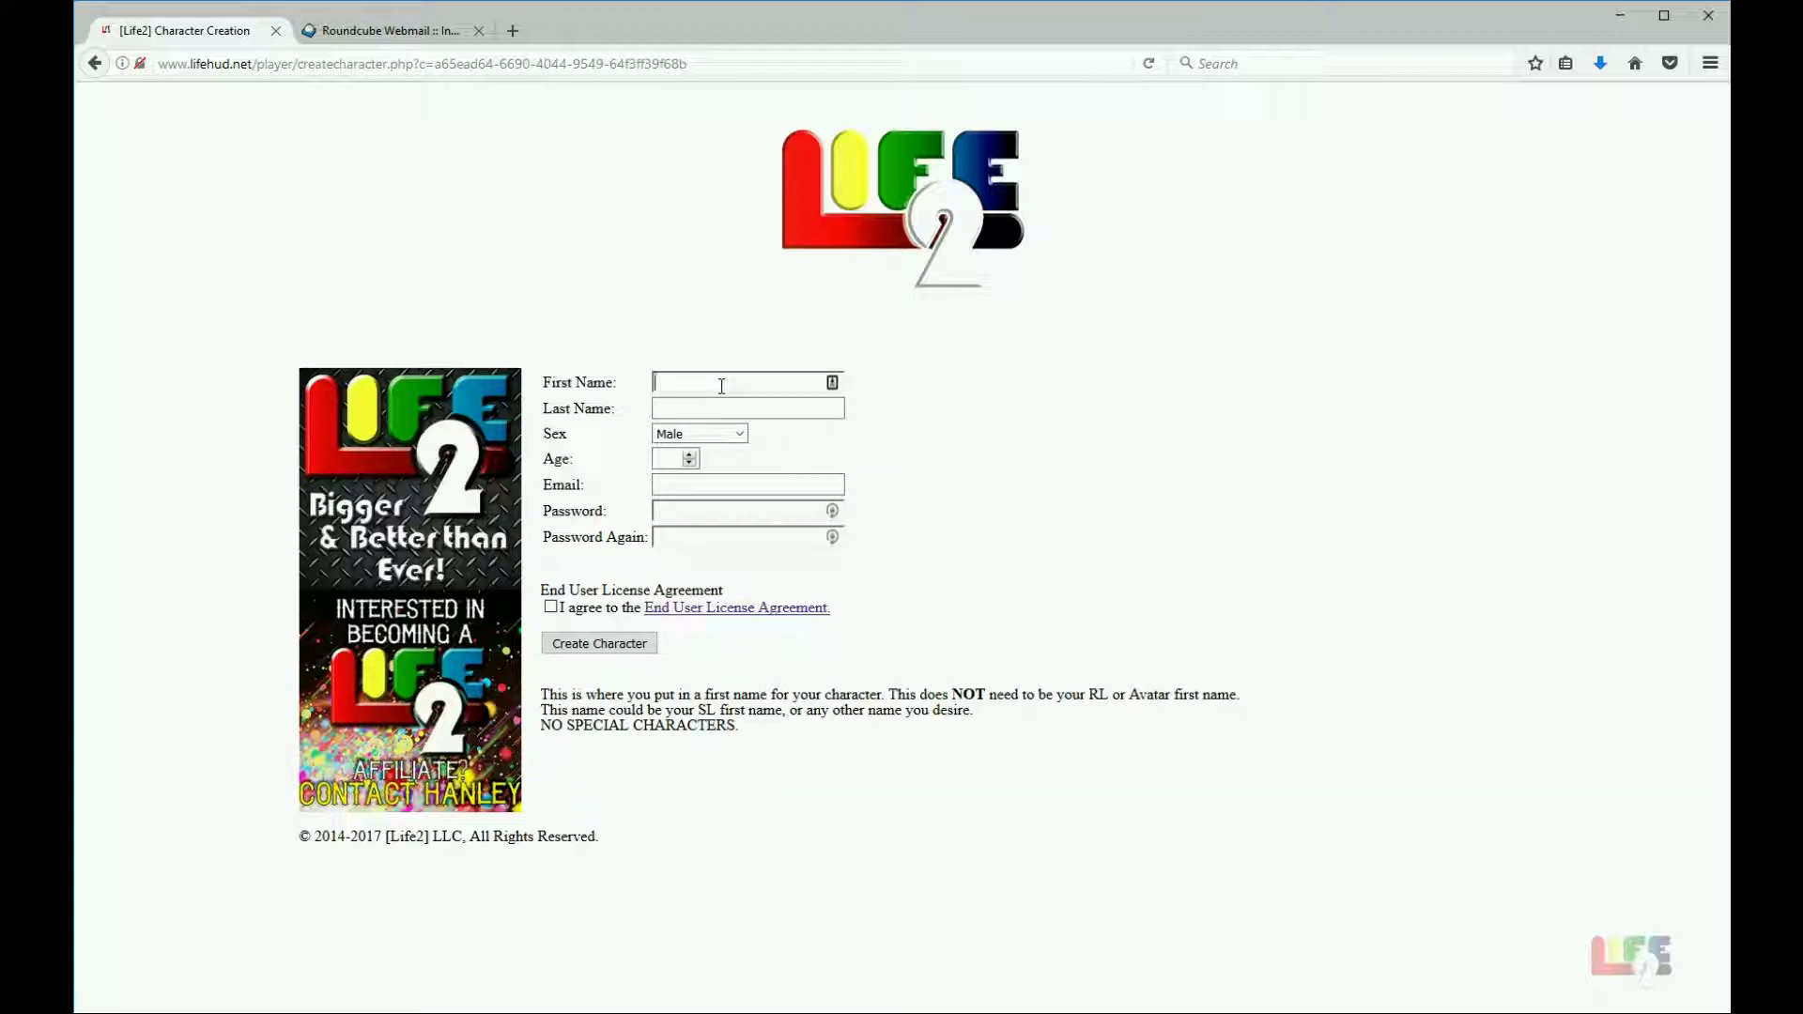
pyautogui.write('MrLife2')
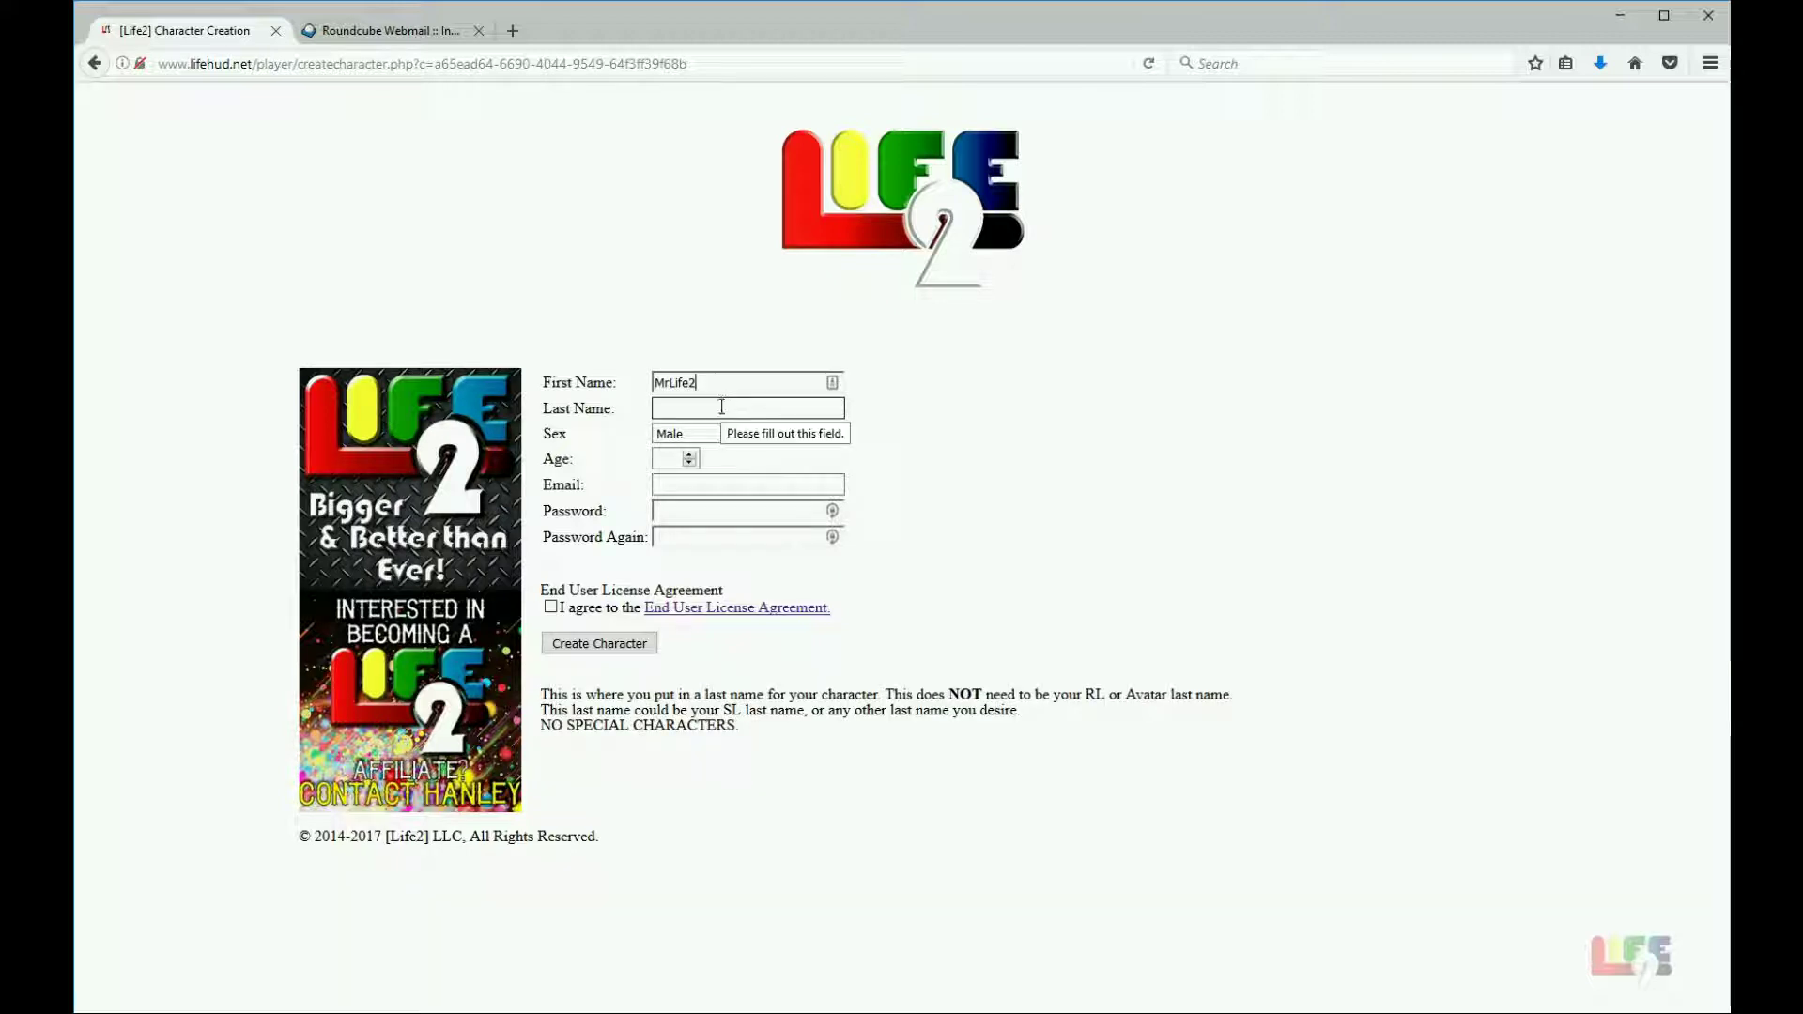
pyautogui.click(721, 406)
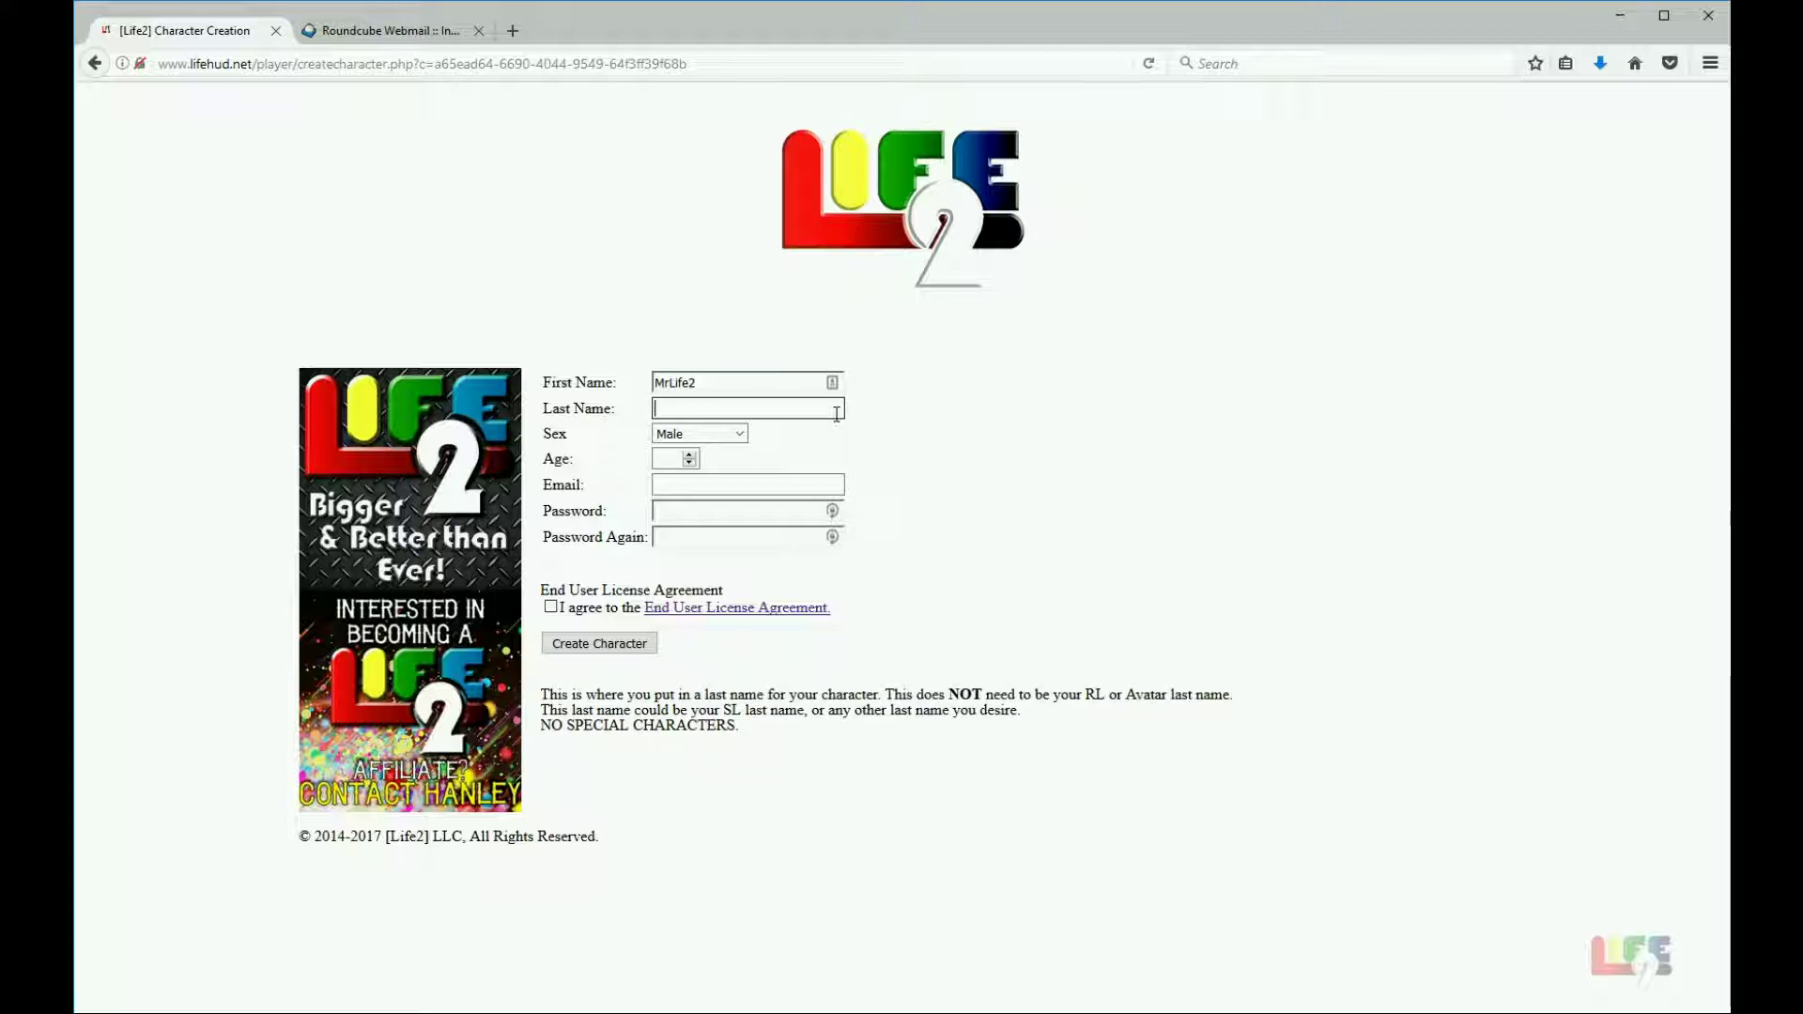
pyautogui.write('Player')
# Step: Keep the sex as Male and set the character's age to 15
pyautogui.press('Tab')
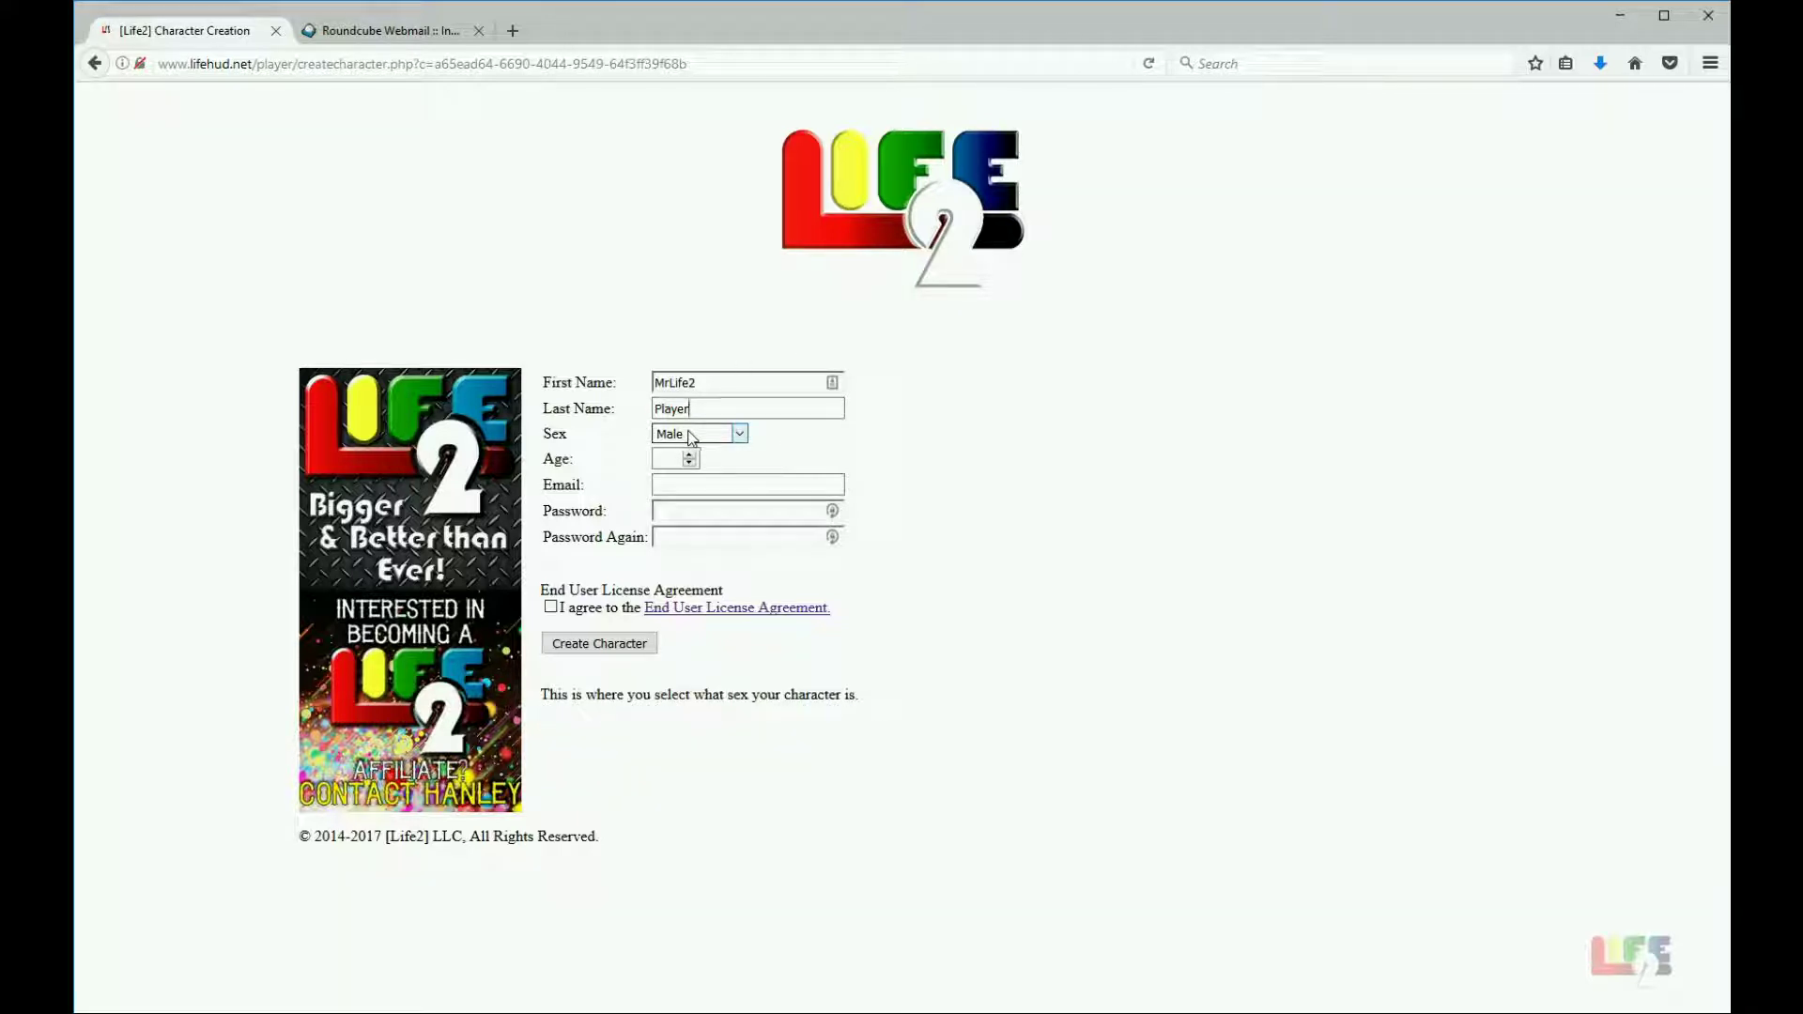
pyautogui.press('Tab')
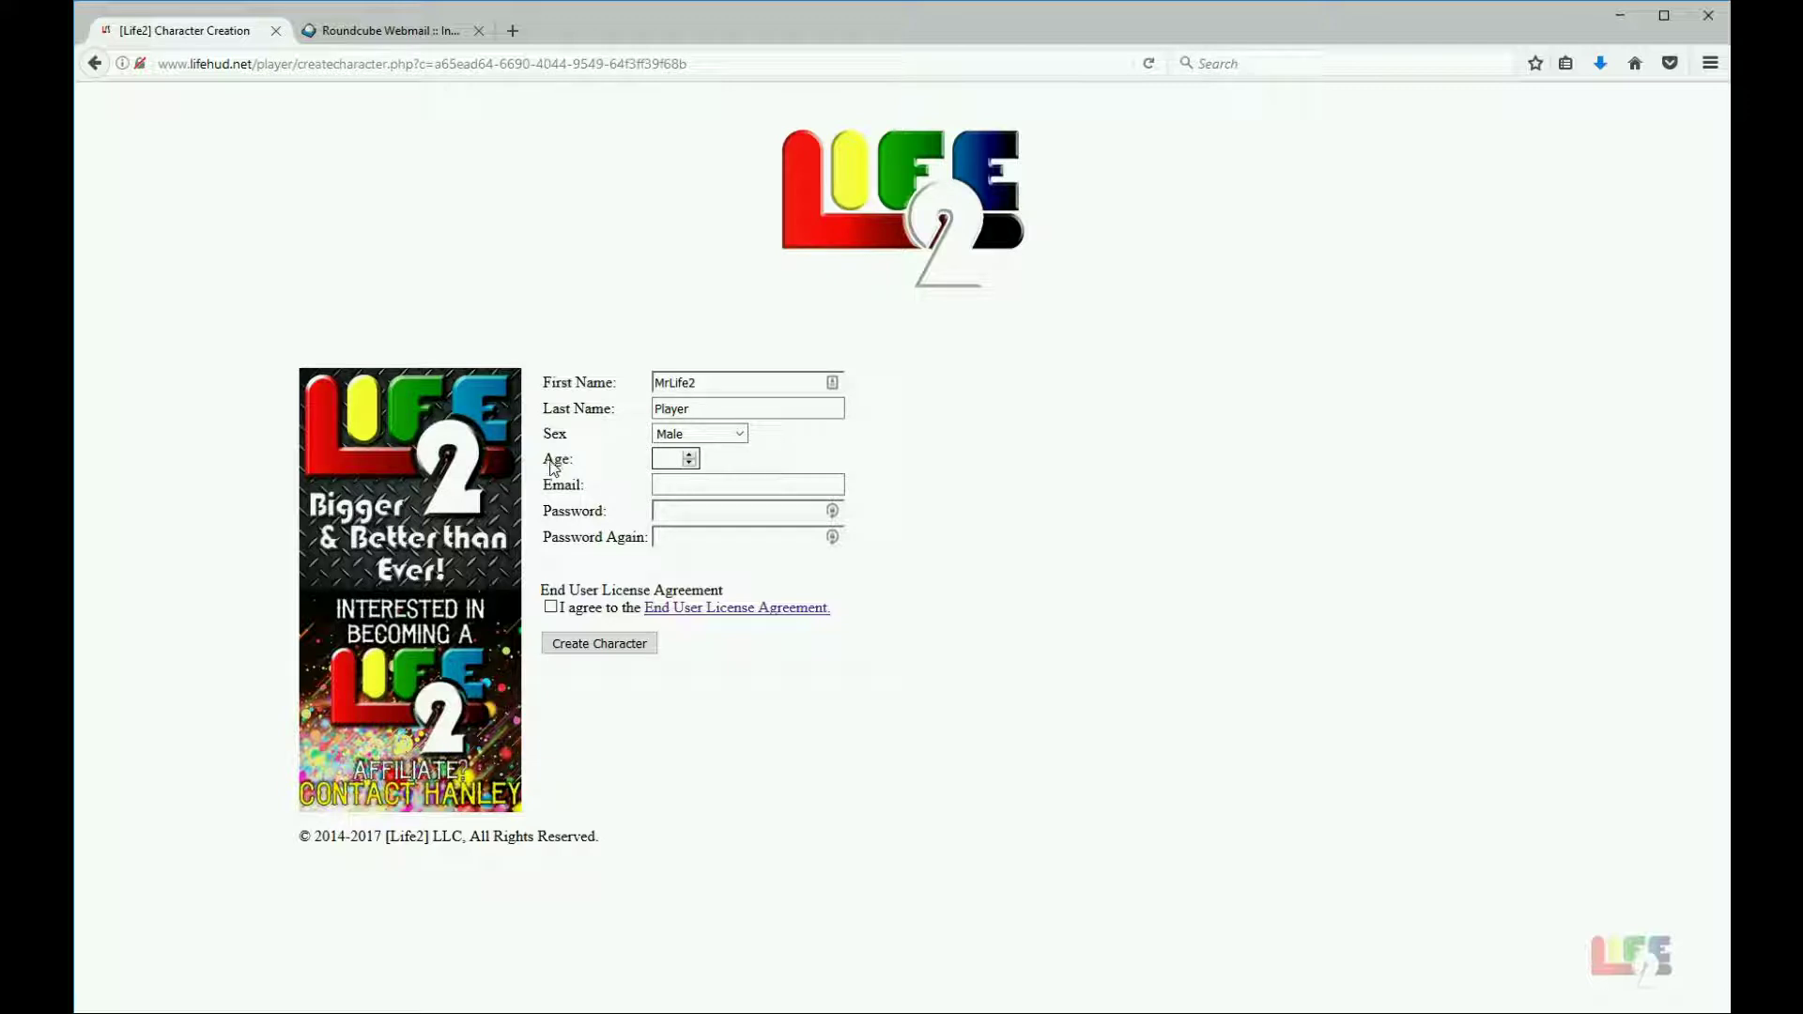
pyautogui.click(575, 470)
pyautogui.click(661, 460)
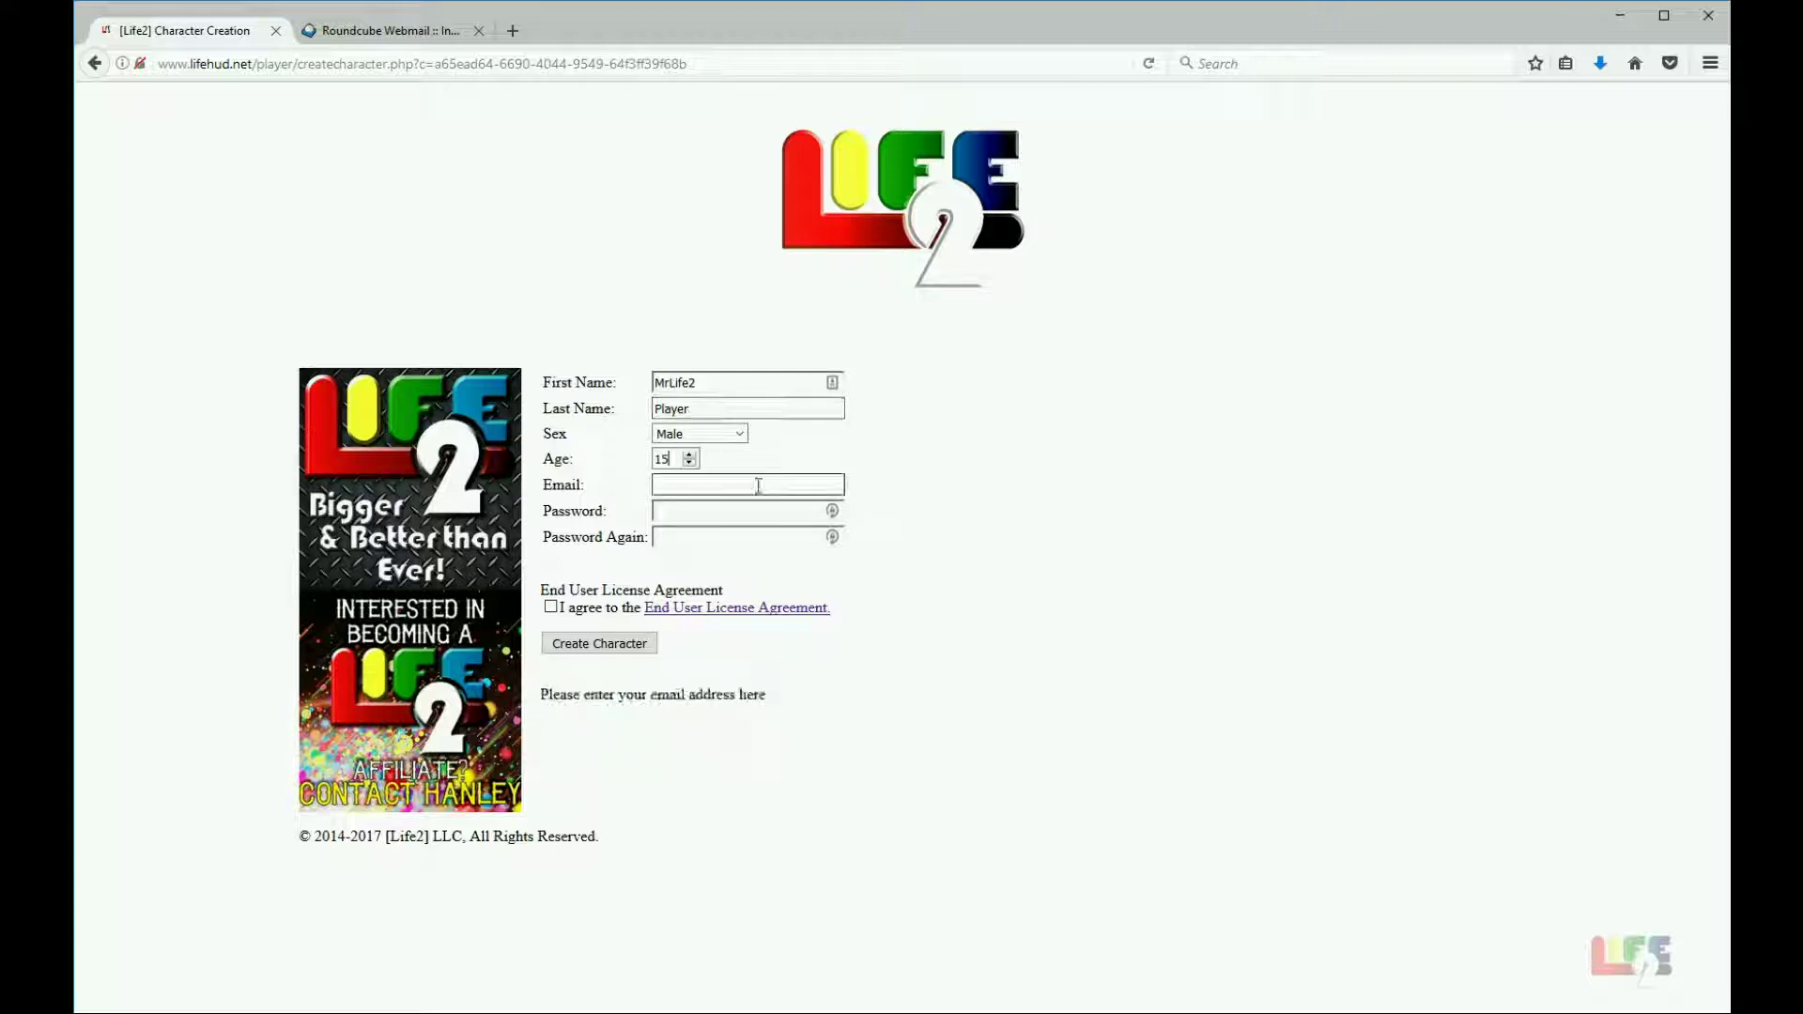
# Step: Enter the contact e-mail address and the account password
pyautogui.click(758, 484)
pyautogui.click(704, 512)
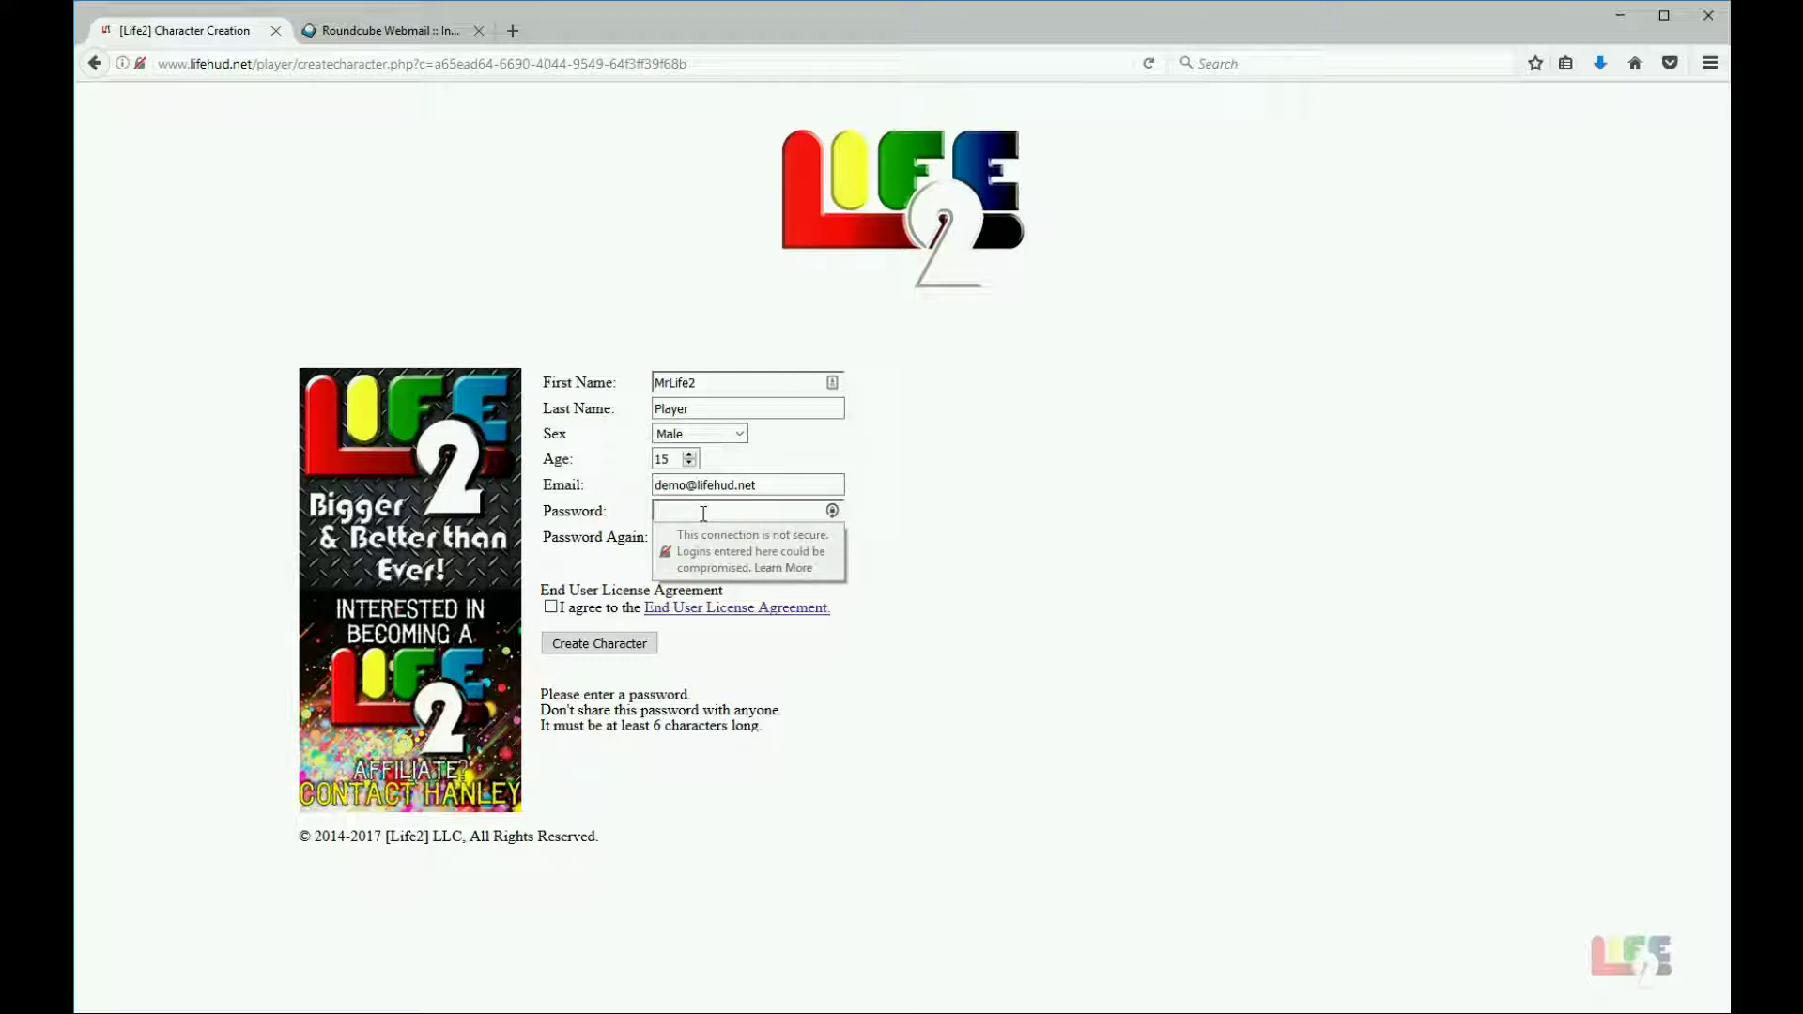
pyautogui.write('1234567')
# Step: Repeat the password, dismiss the insecure-login warning, and open the End User License Agreement
pyautogui.click(685, 538)
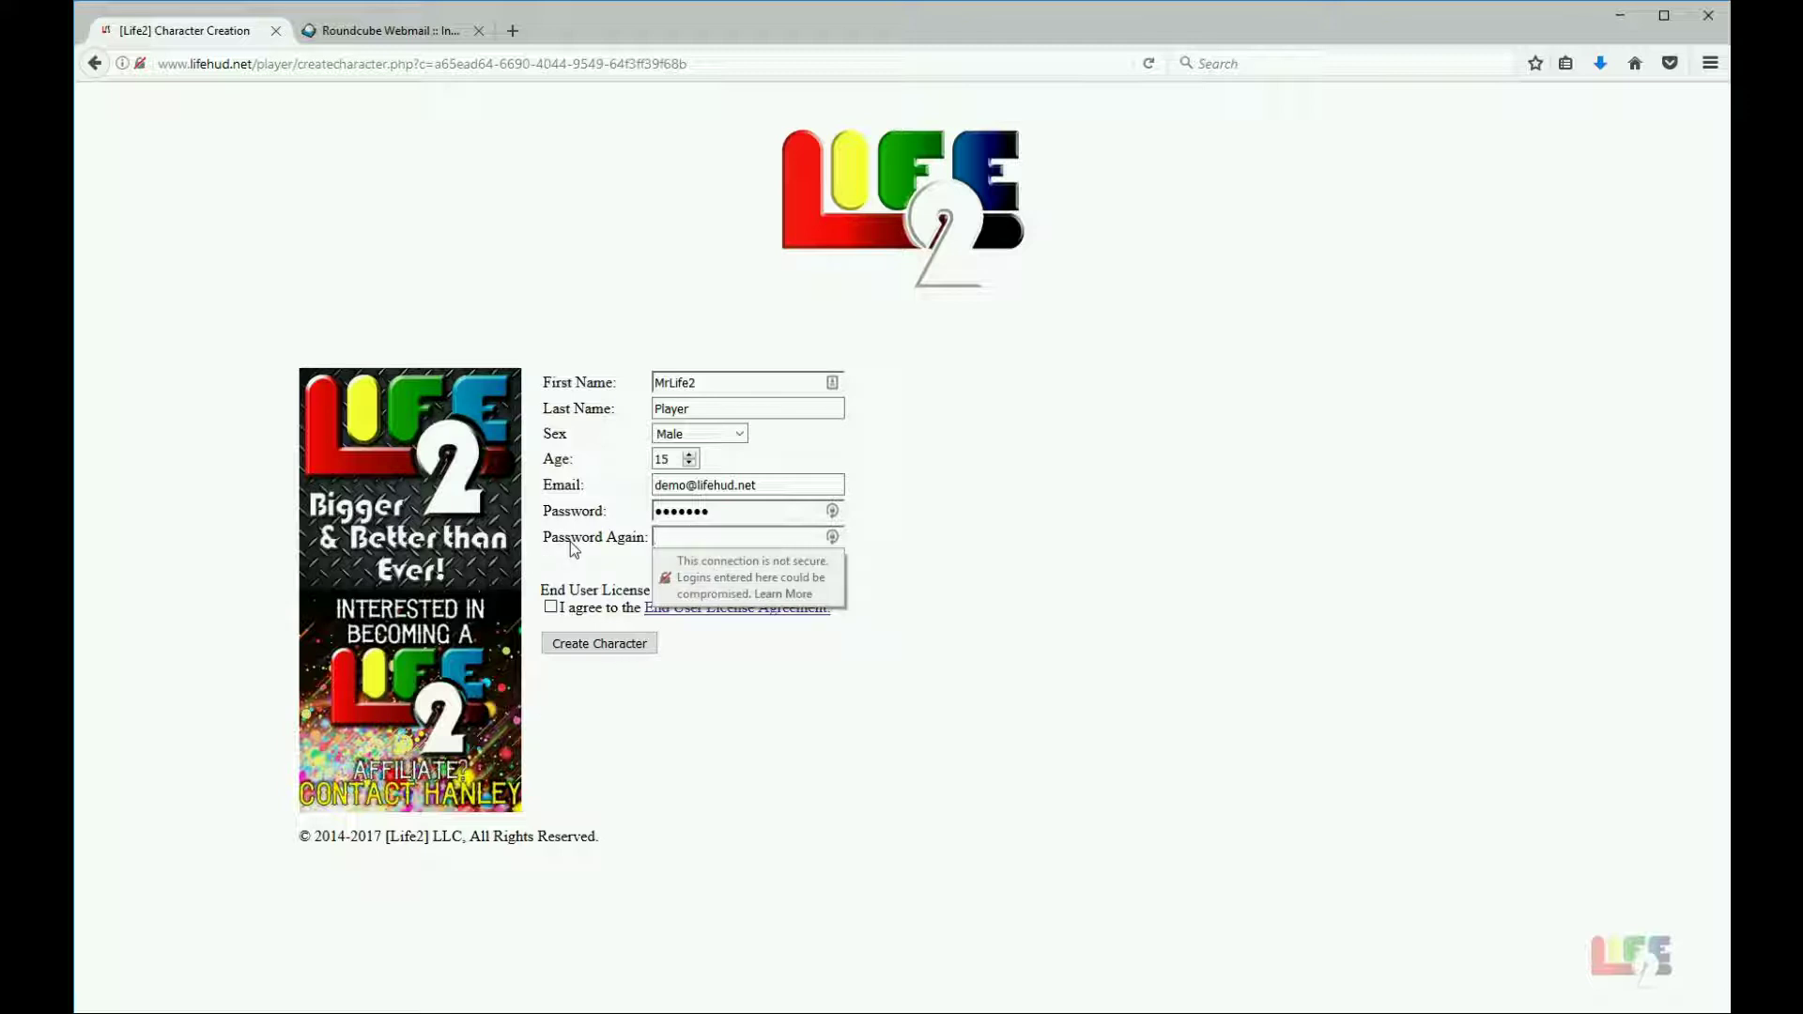
pyautogui.click(623, 540)
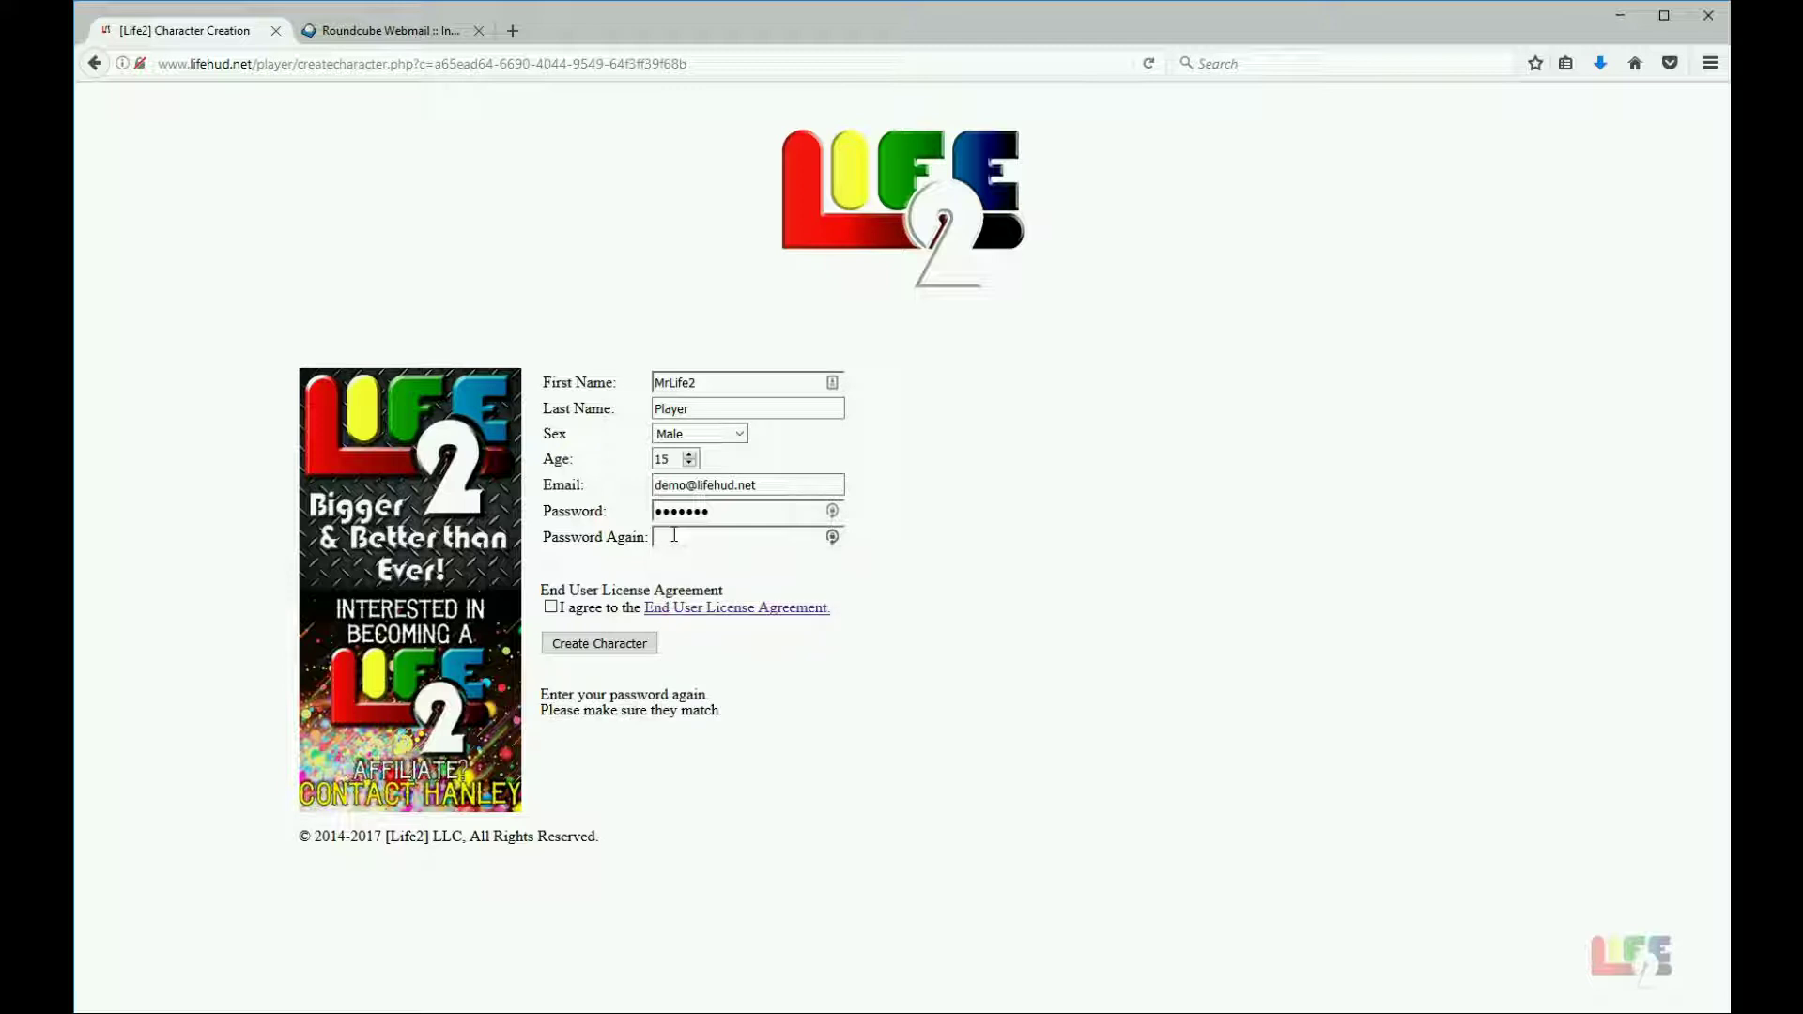
pyautogui.write('demo')
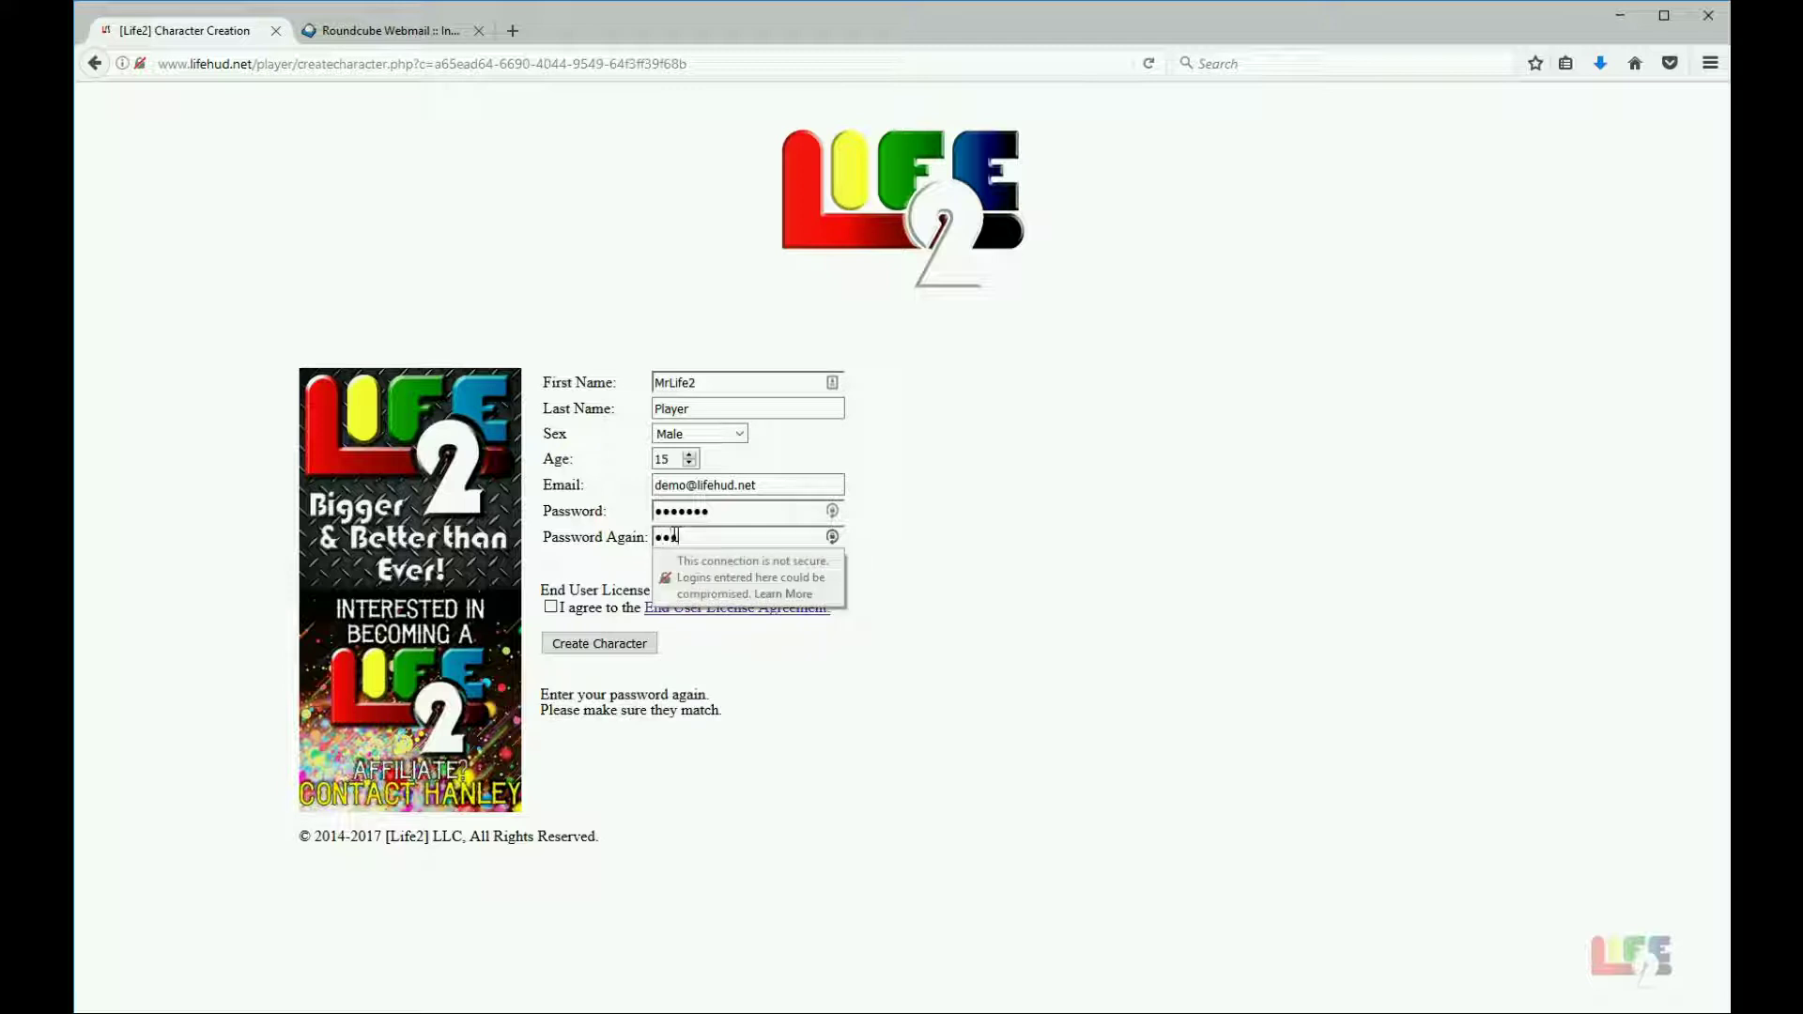
pyautogui.write('123')
pyautogui.click(921, 605)
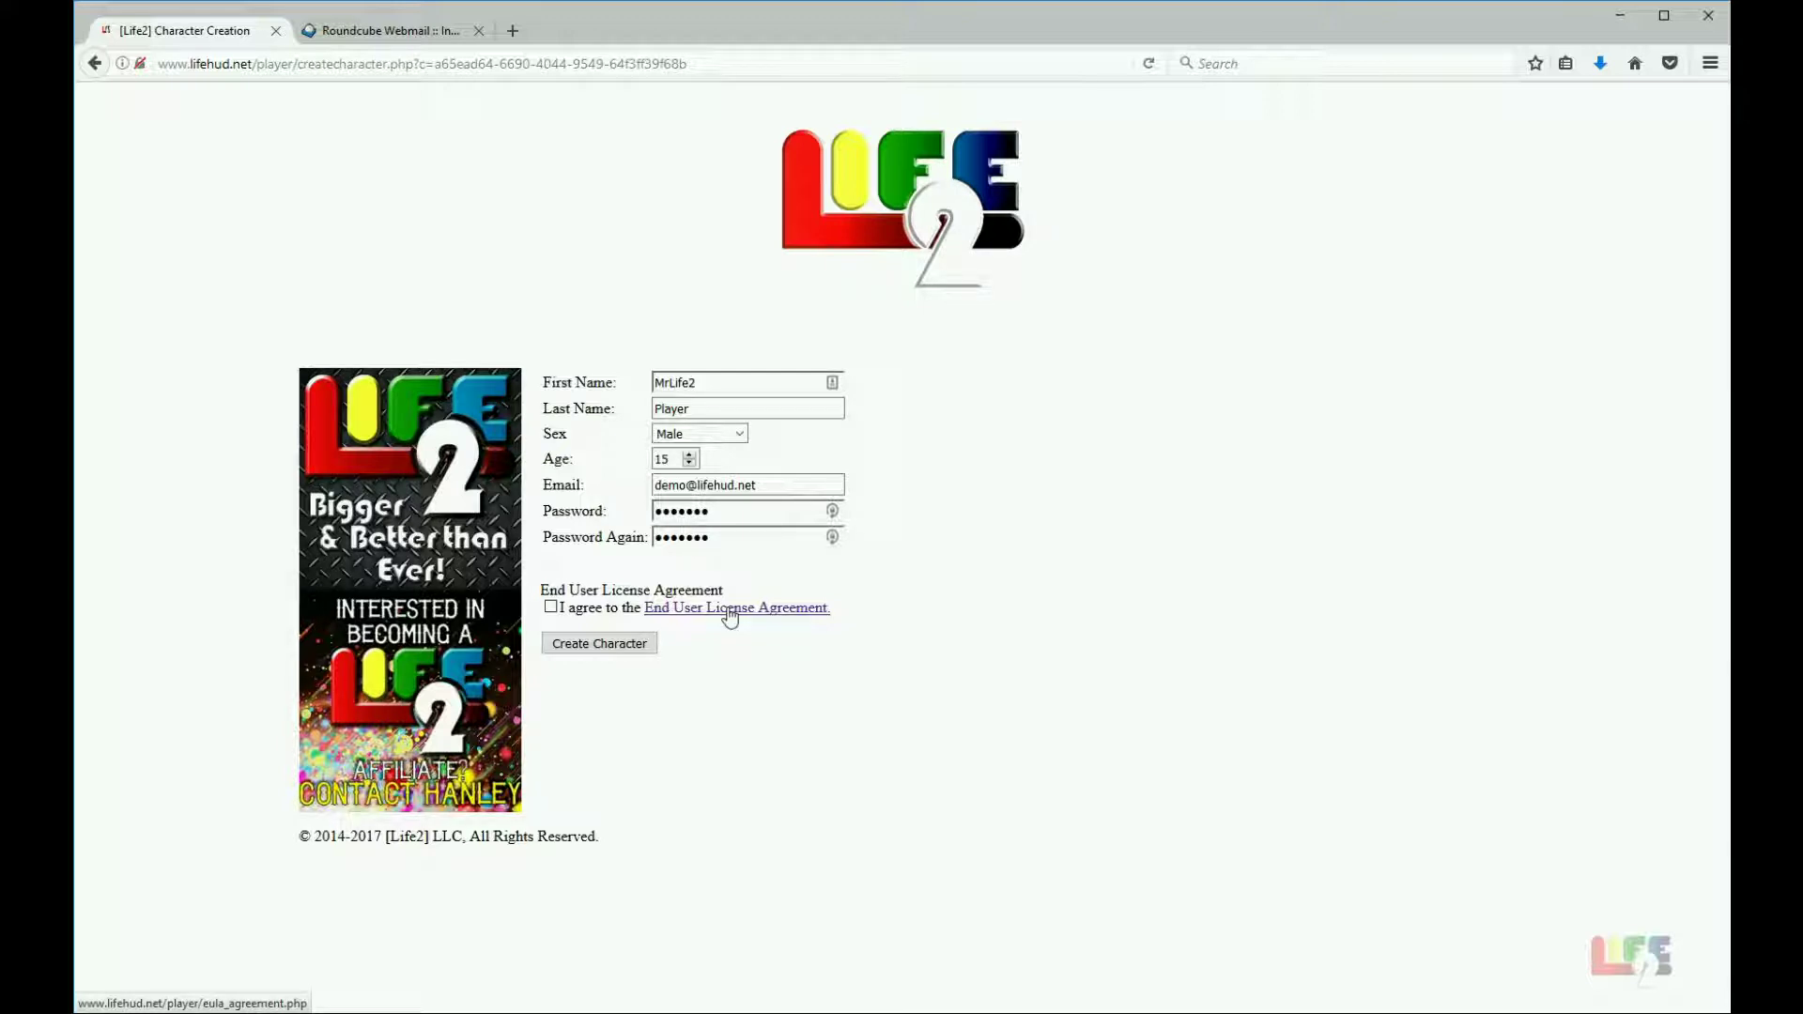
pyautogui.click(729, 611)
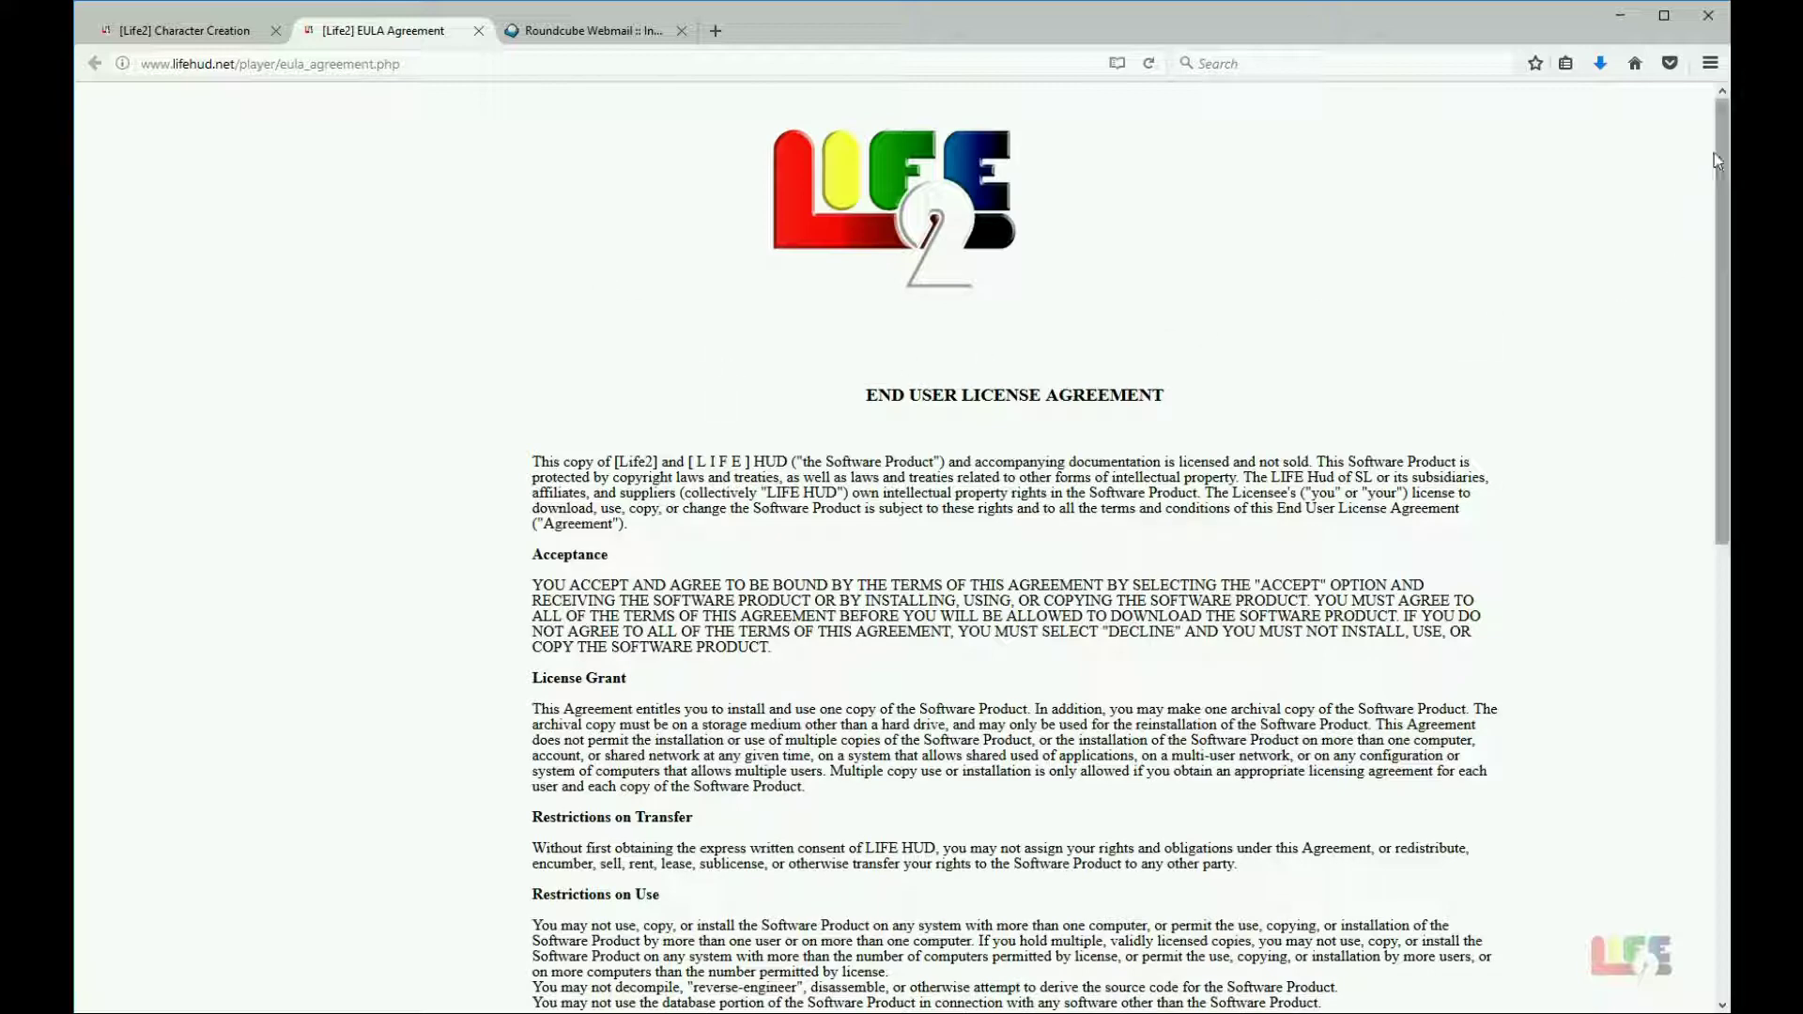
pyautogui.moveTo(1718, 160); pyautogui.dragTo(1681, 631)
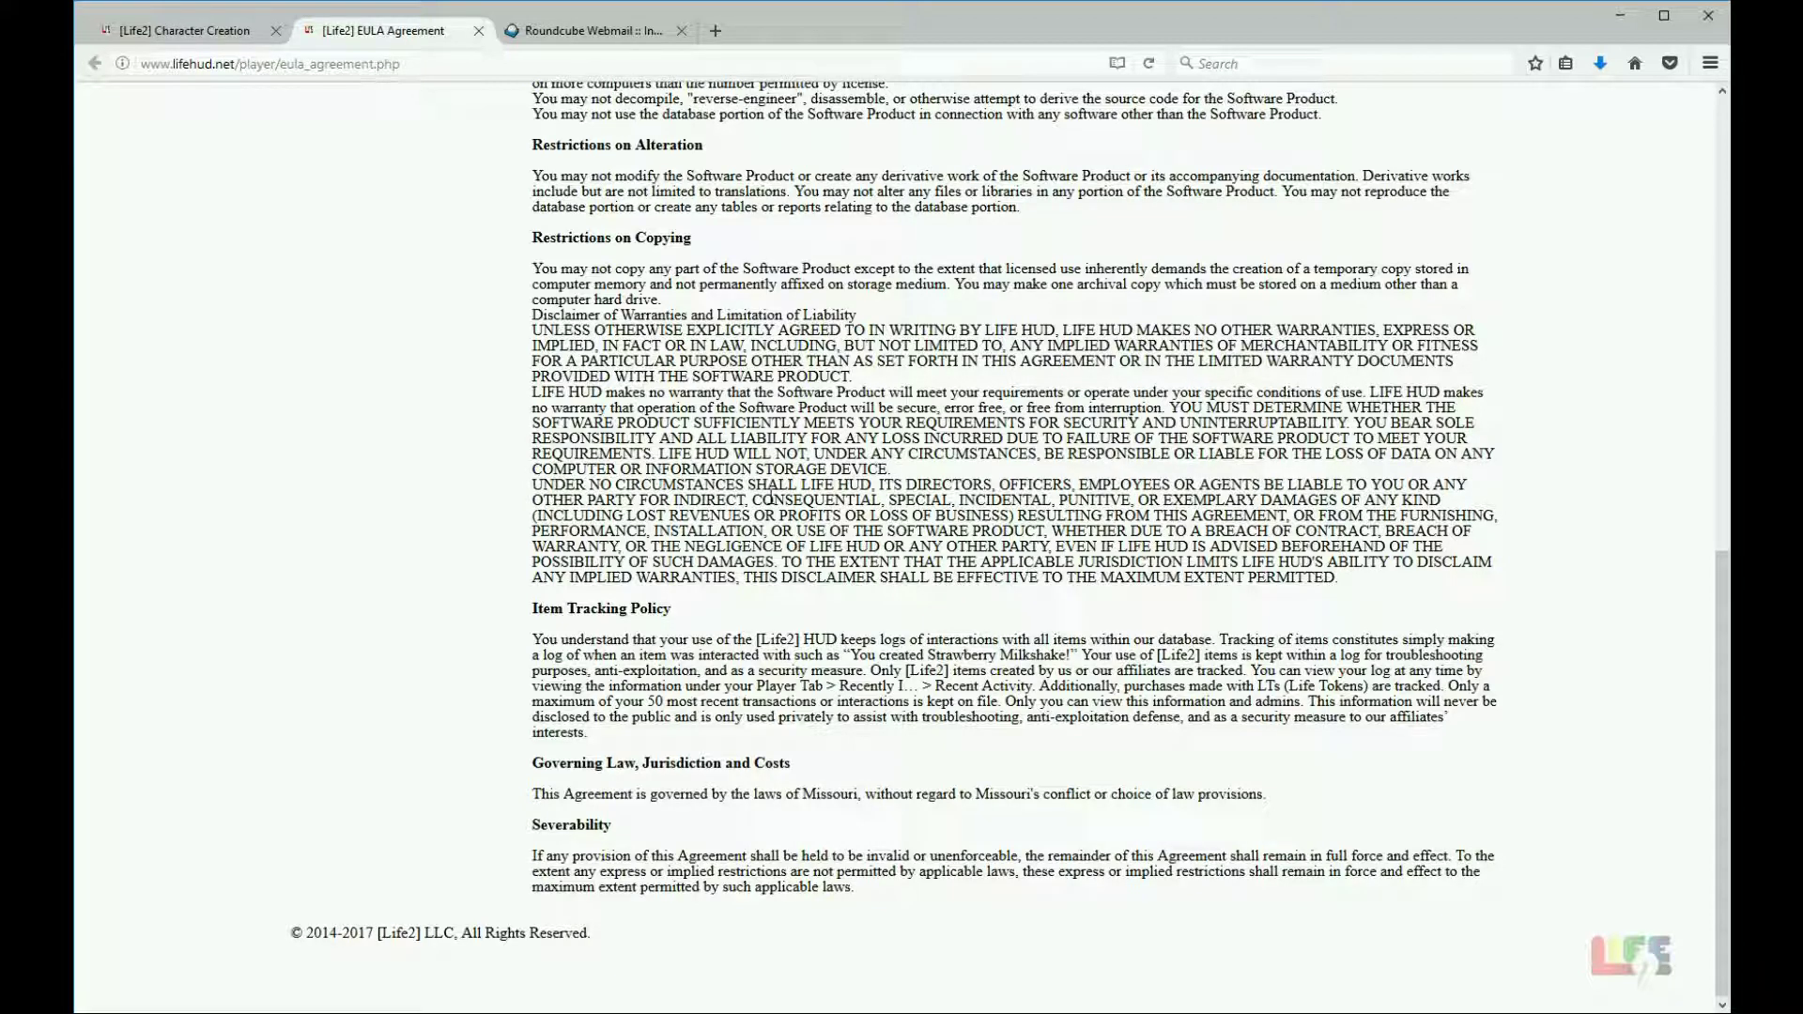
pyautogui.click(479, 31)
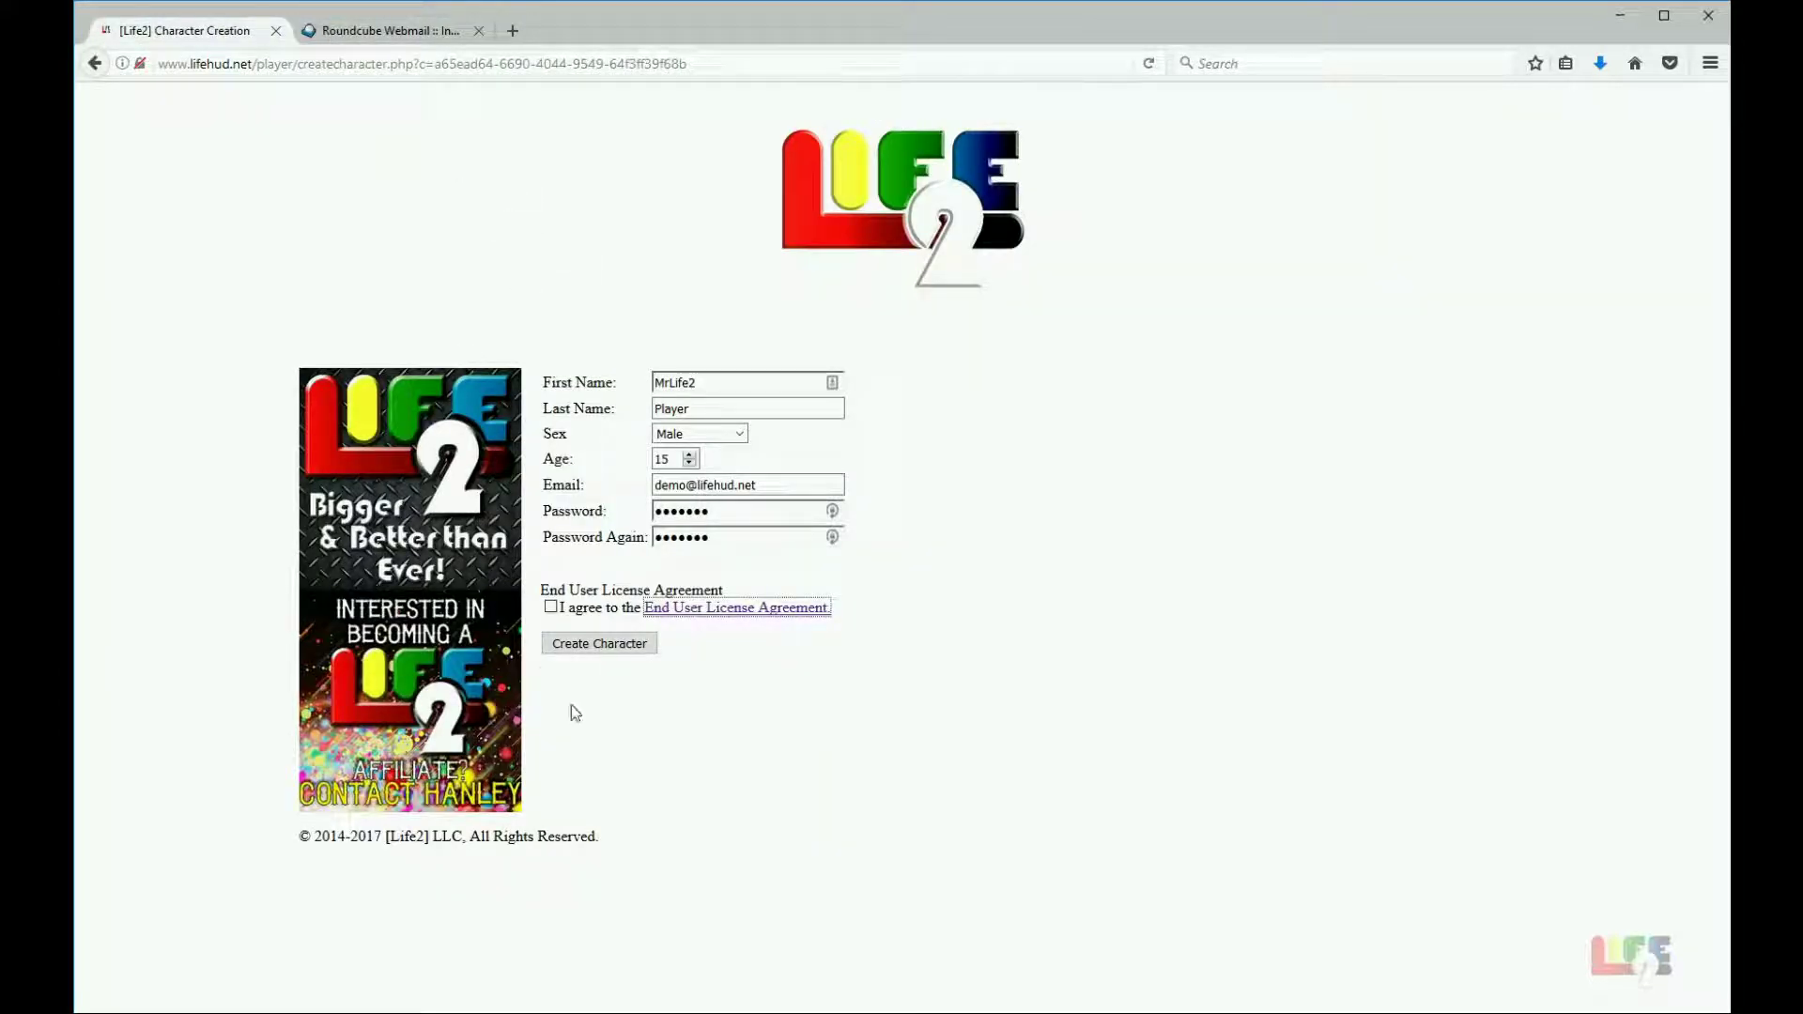
# Step: Agree to the End User License Agreement and submit the form to create the Life2 character
pyautogui.click(552, 607)
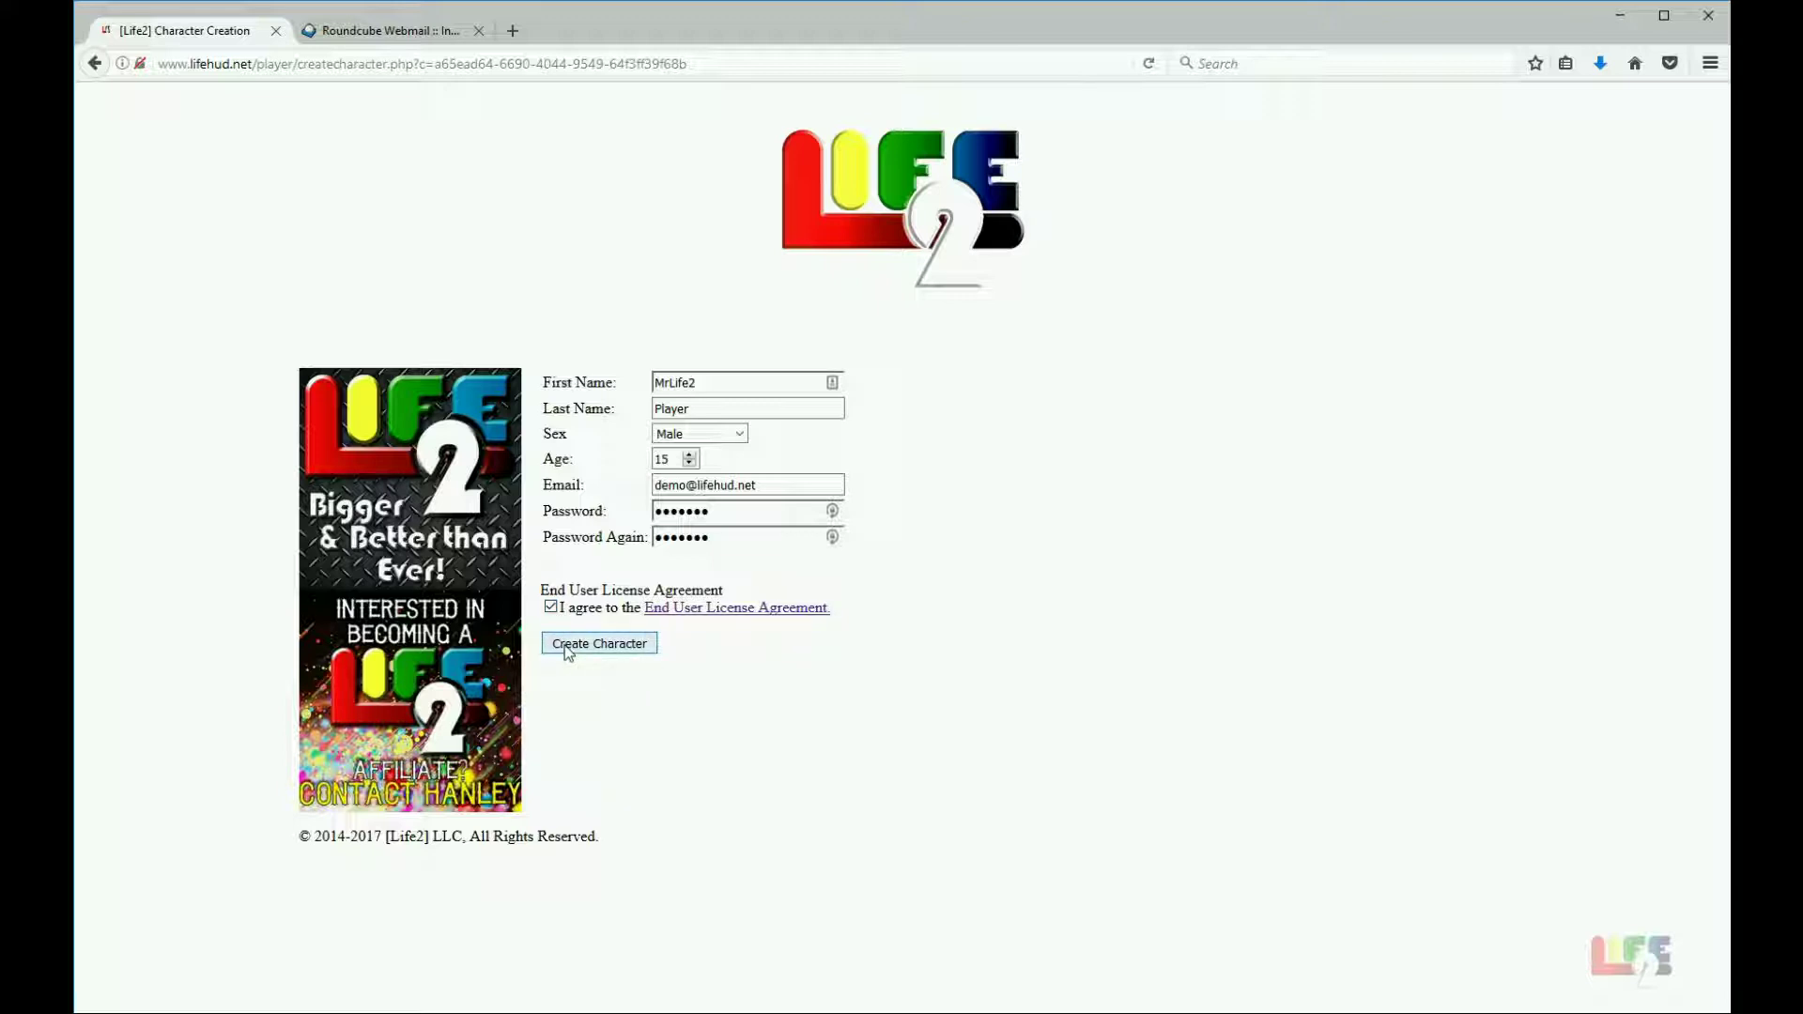
pyautogui.click(567, 648)
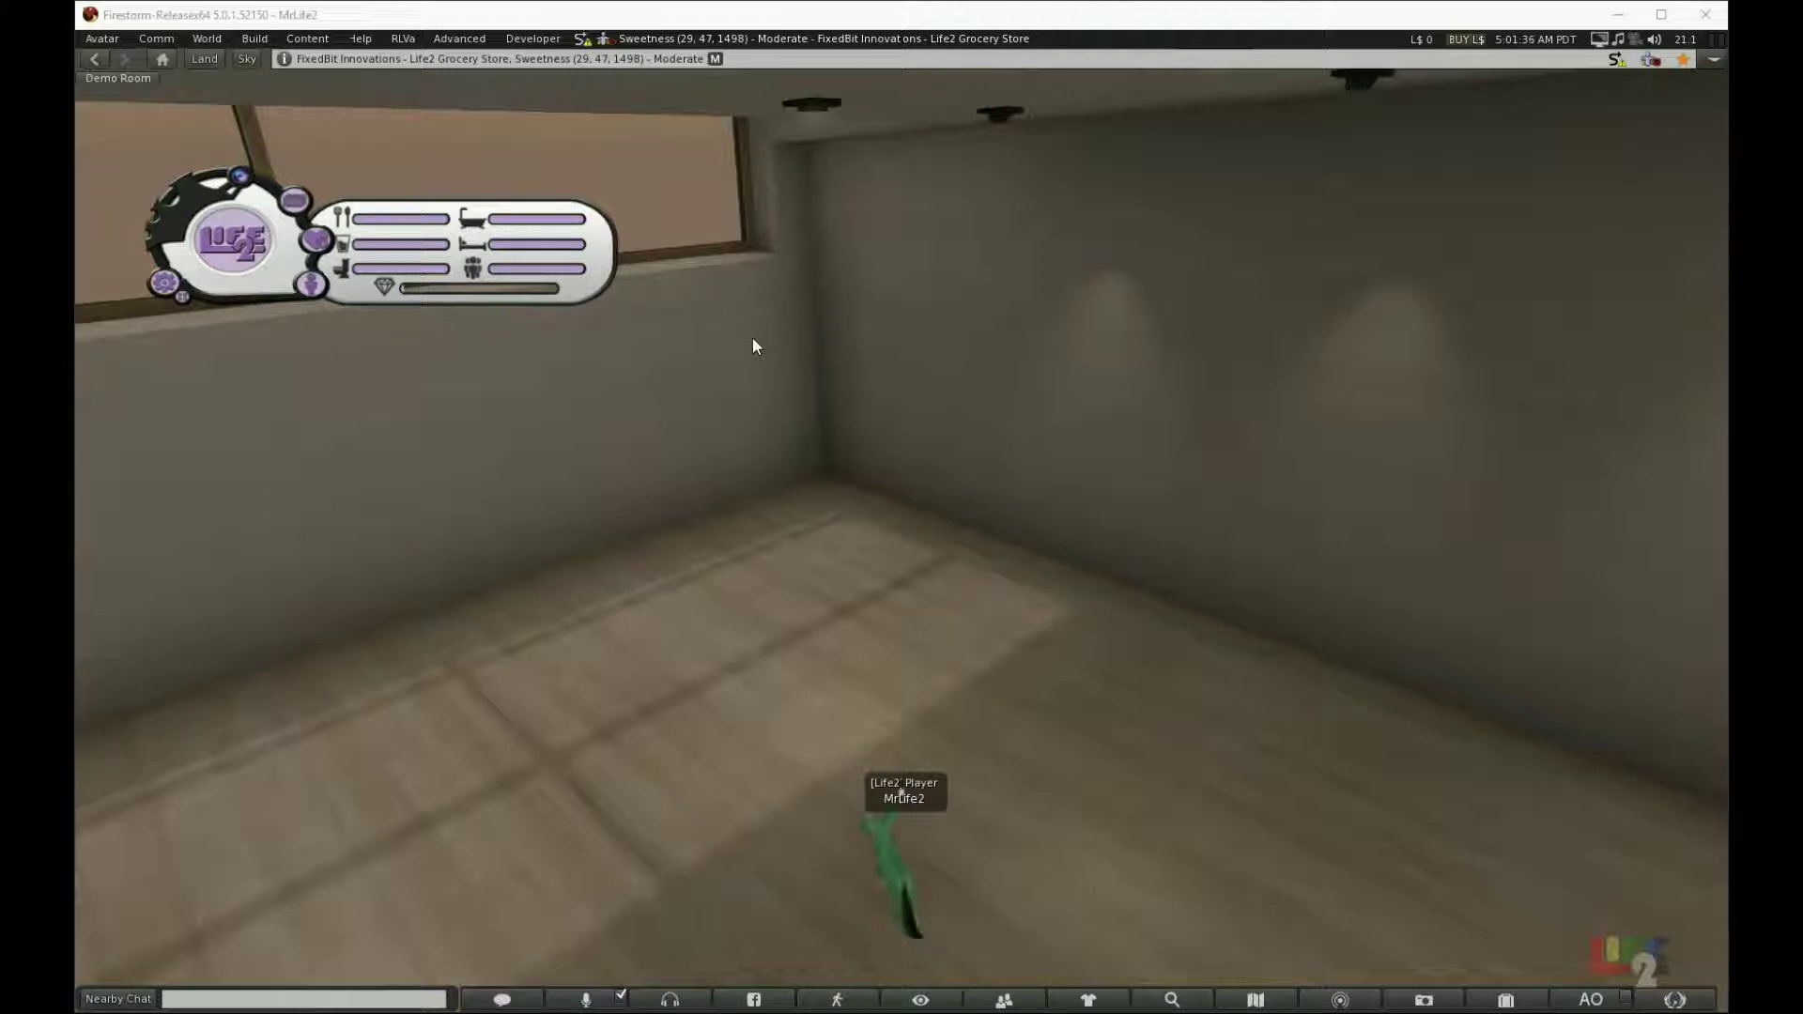
# Step: Review the Life2 meter messages in Nearby Chat, moving the window off the HUD, then close it
pyautogui.click(503, 1000)
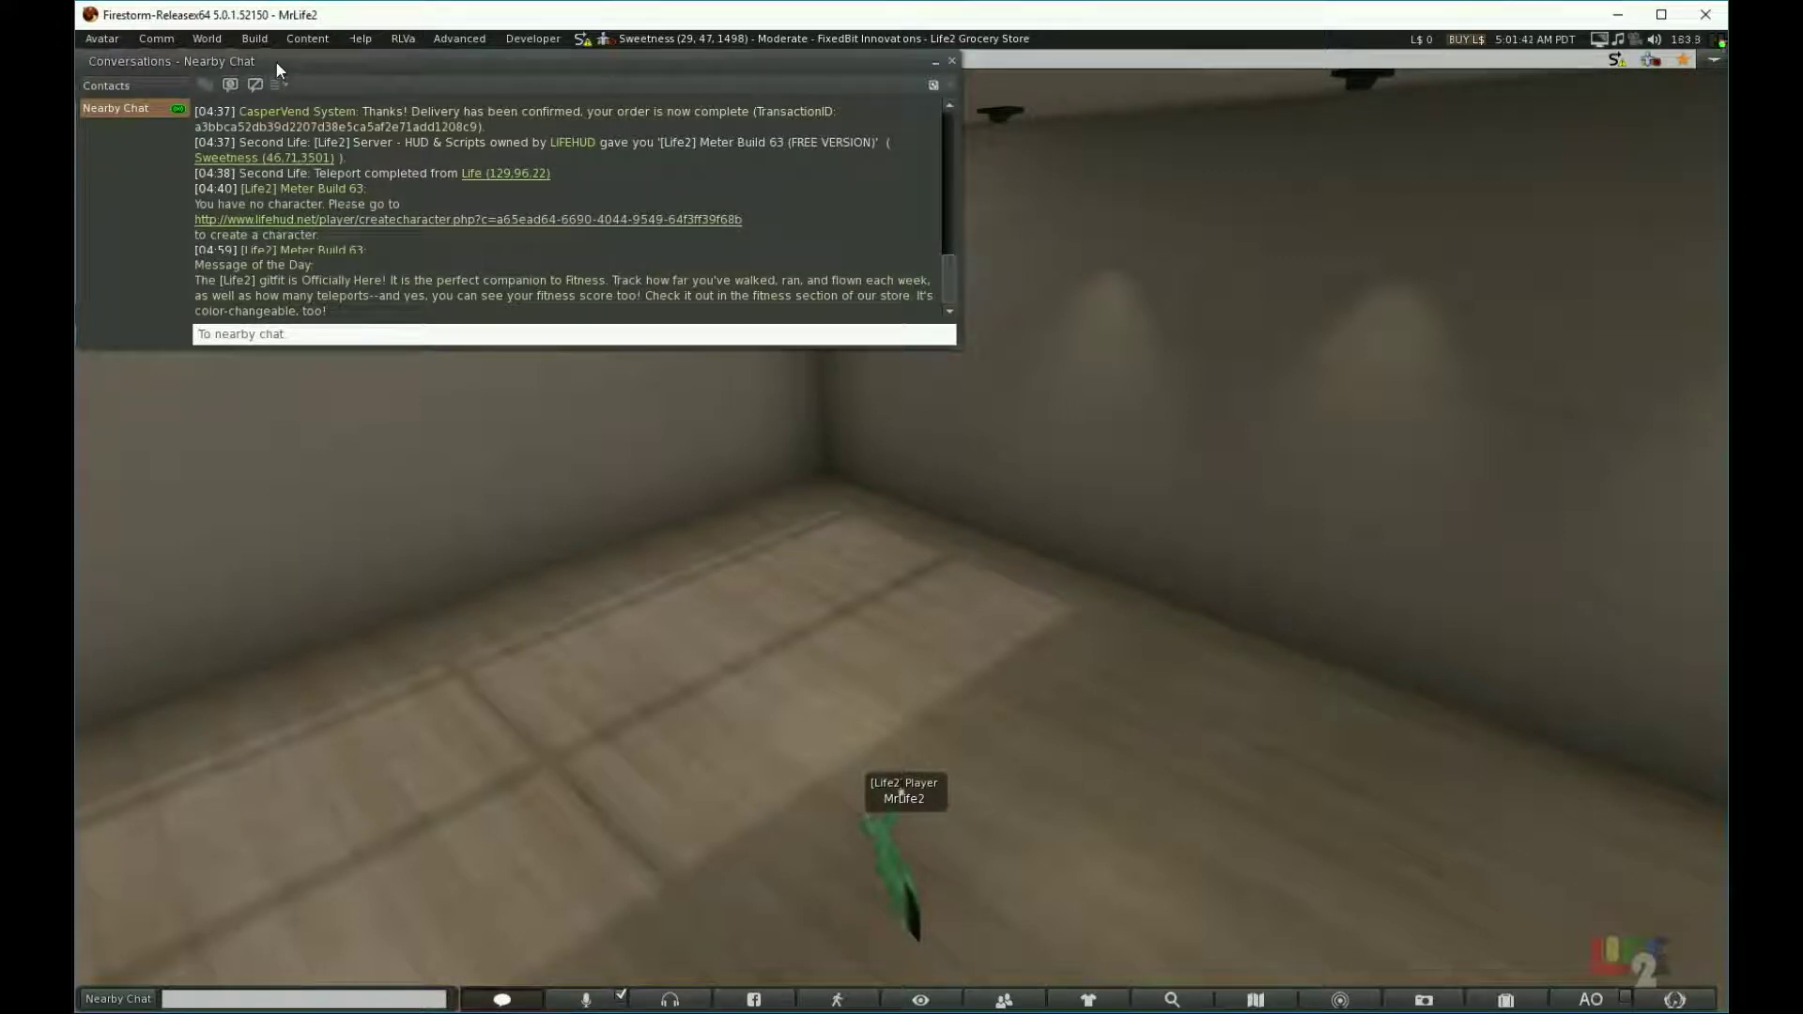
pyautogui.moveTo(276, 62); pyautogui.dragTo(953, 354)
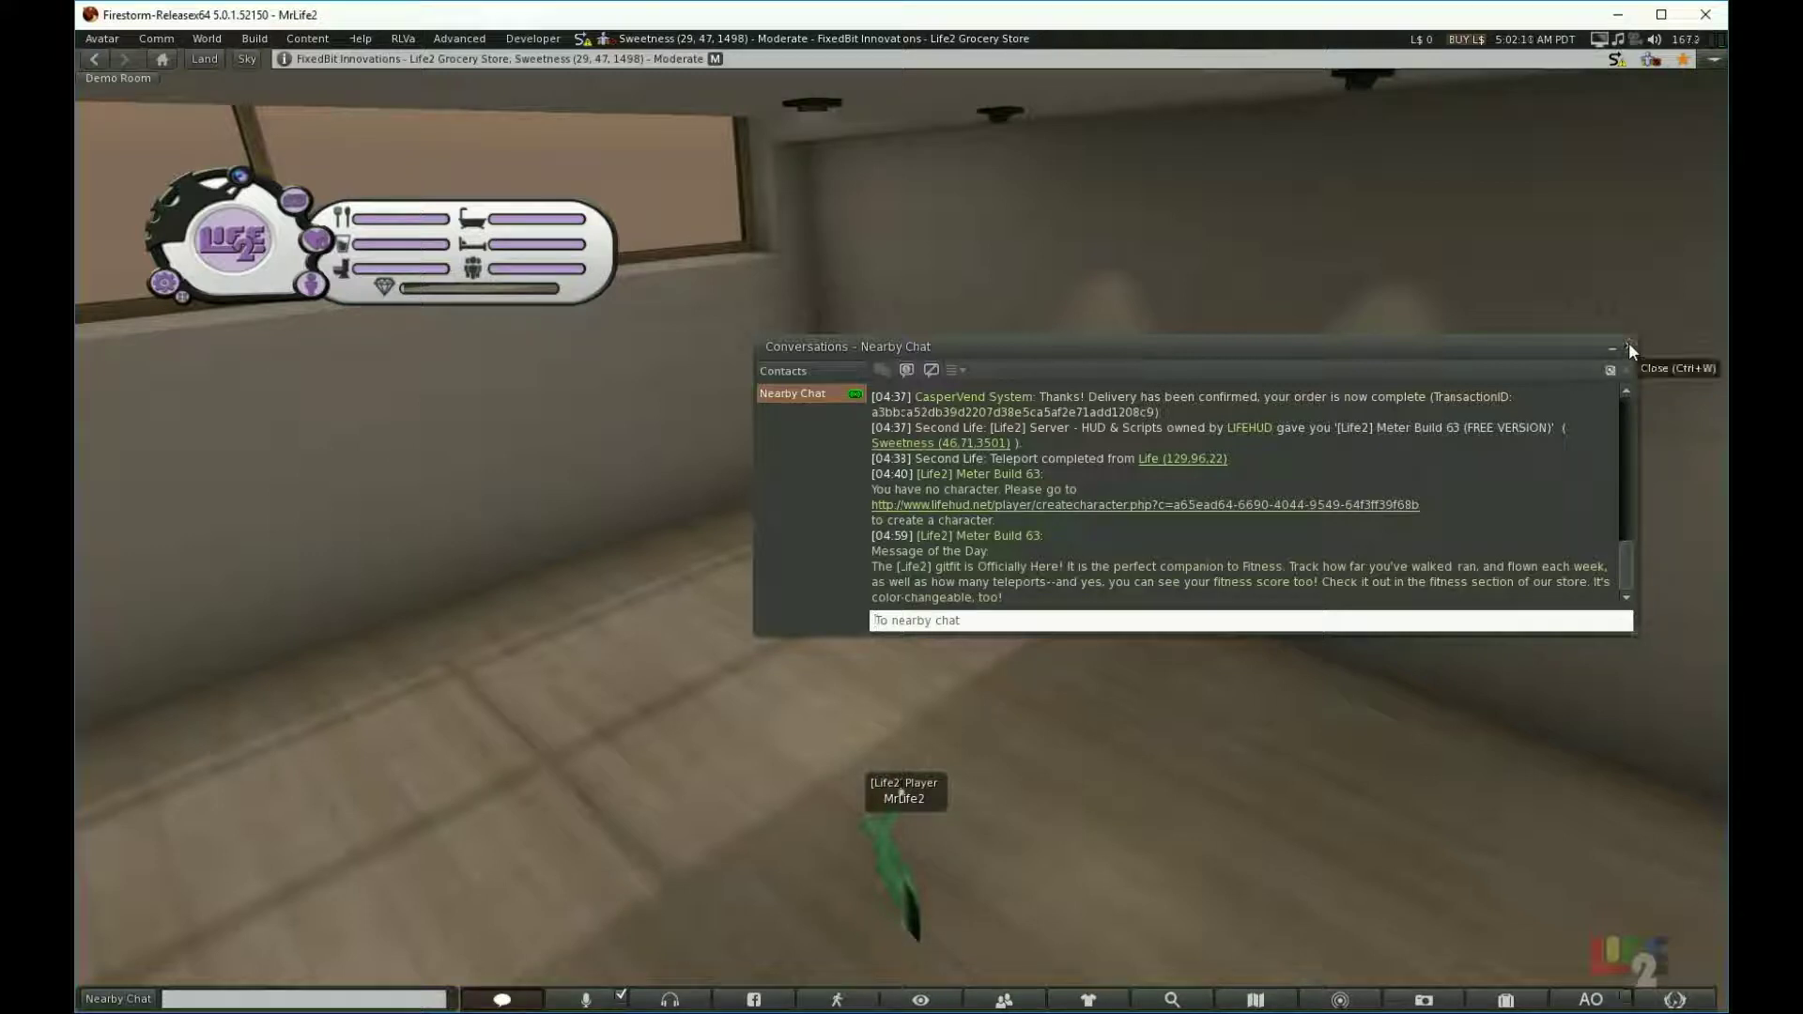
pyautogui.click(1629, 345)
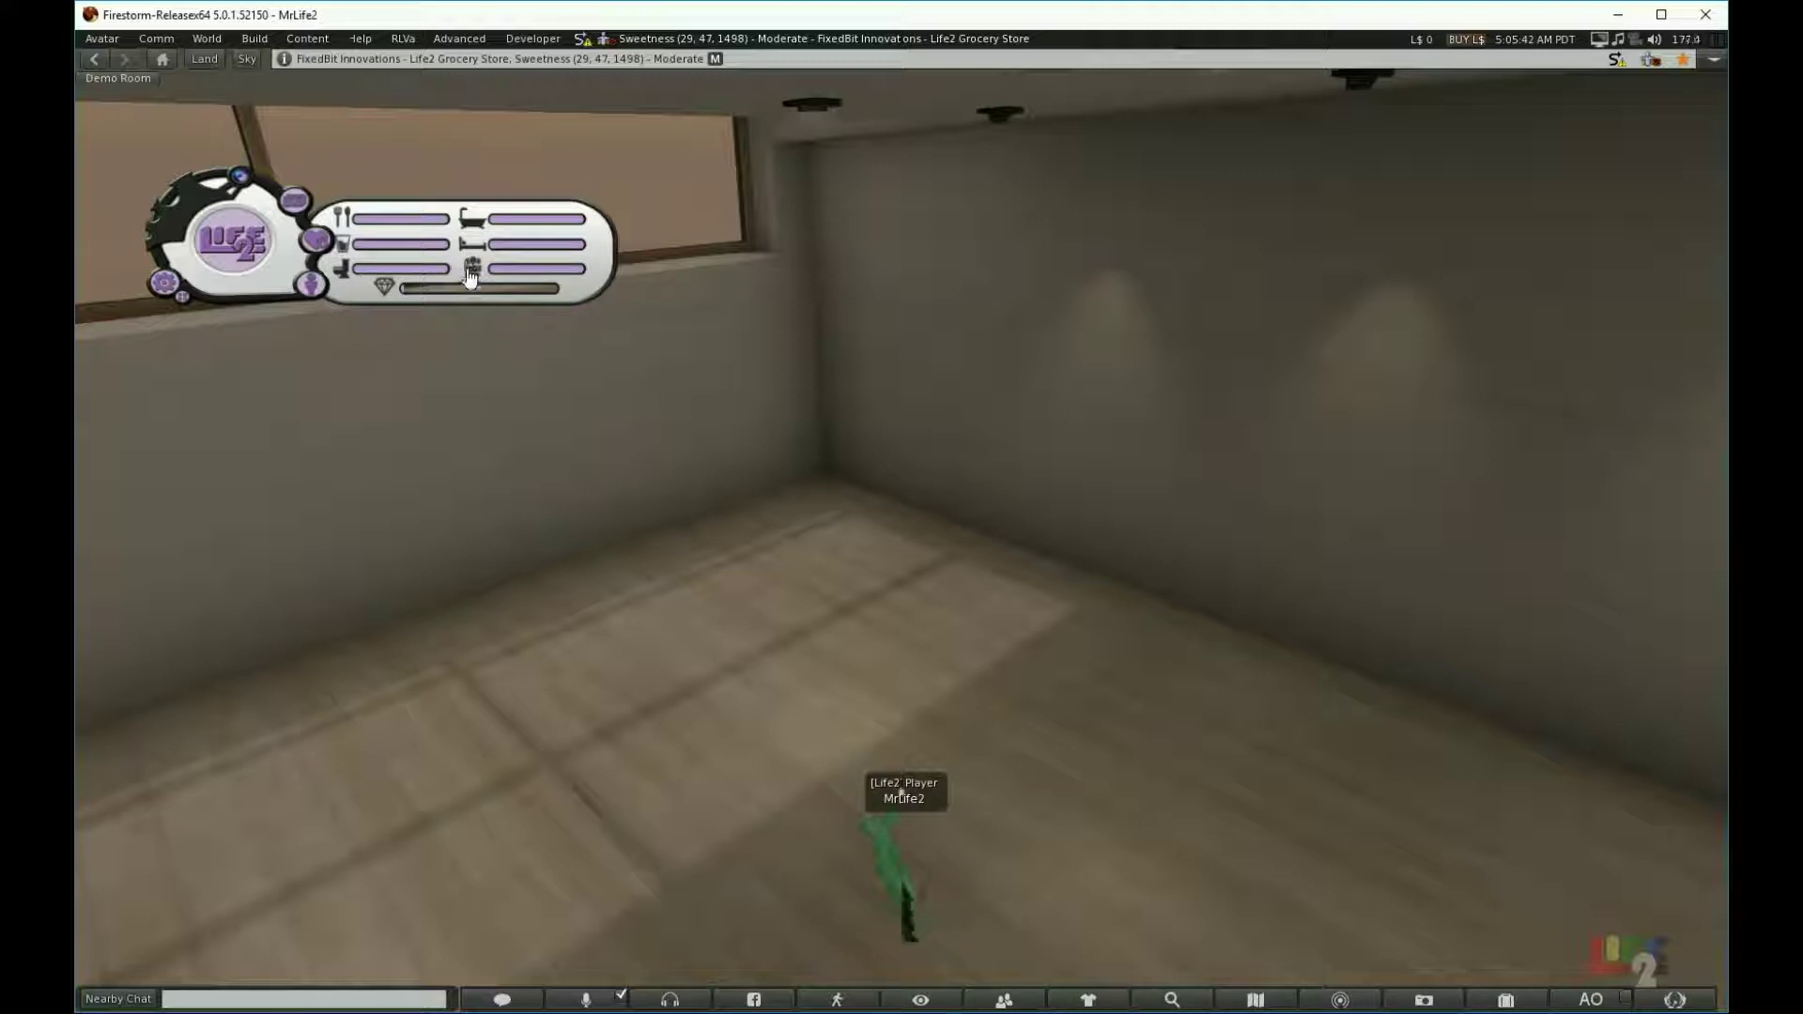
pyautogui.click(311, 284)
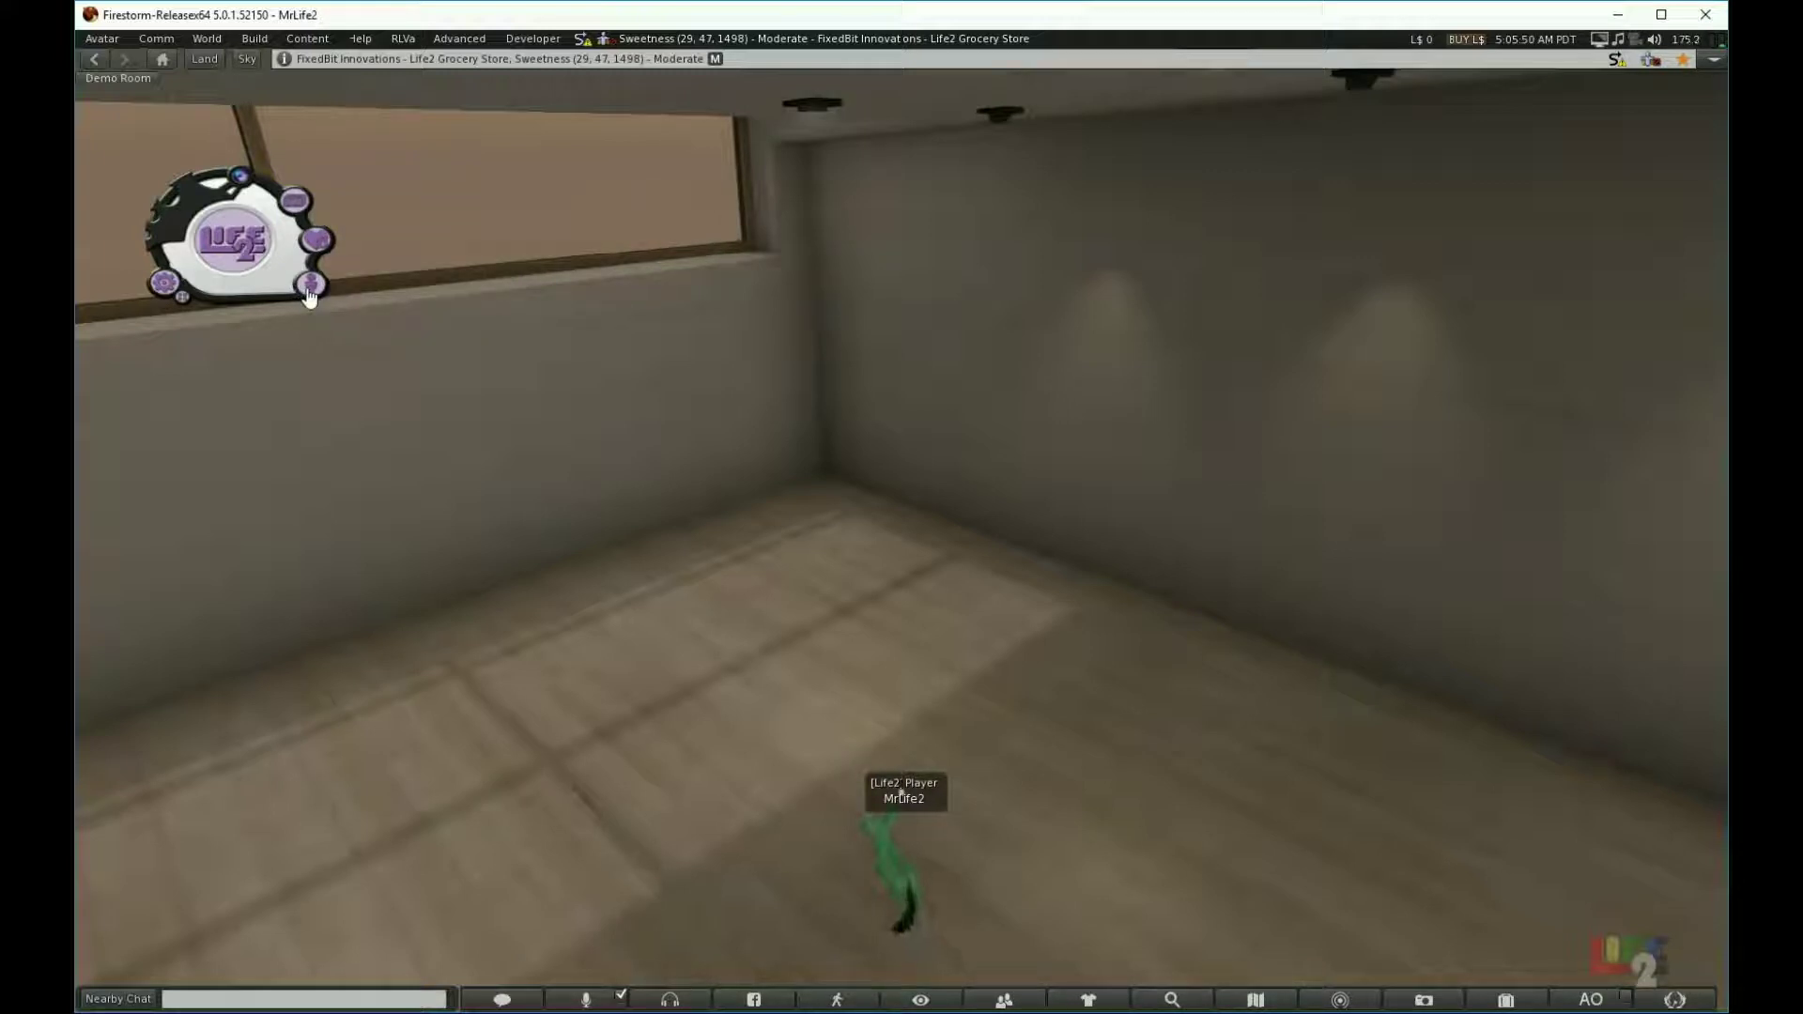
pyautogui.click(309, 291)
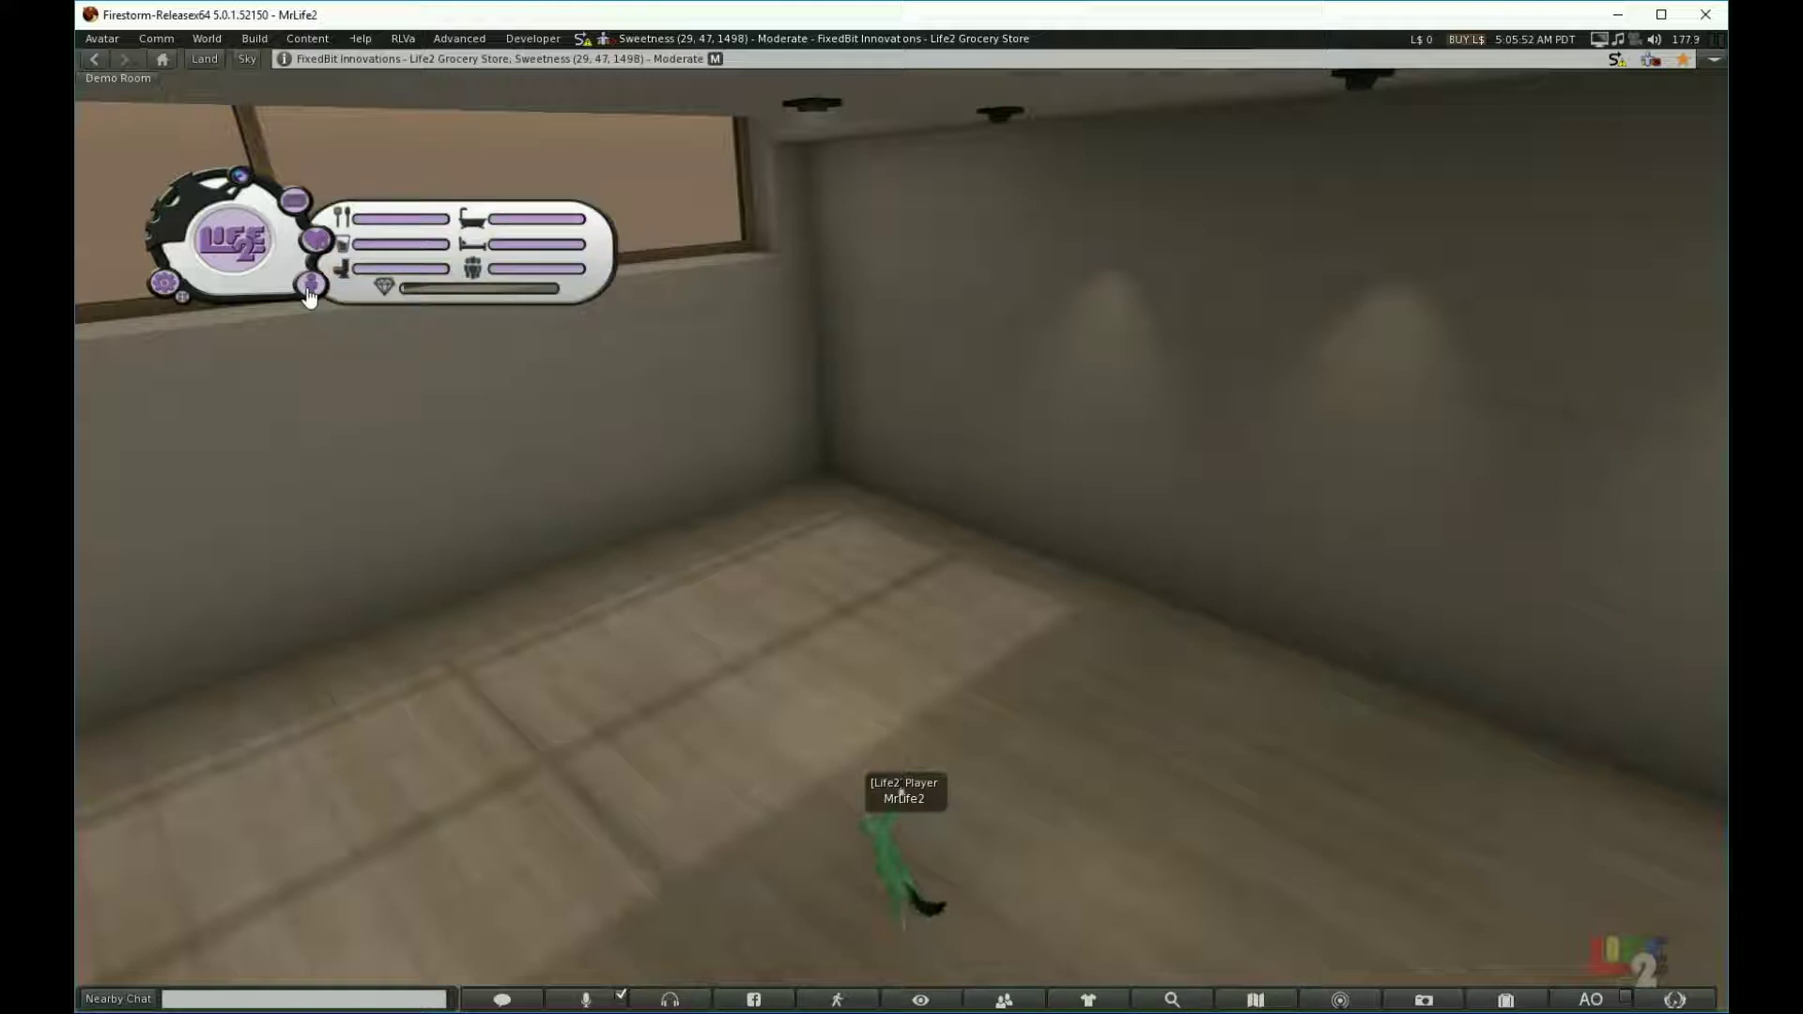
pyautogui.click(310, 292)
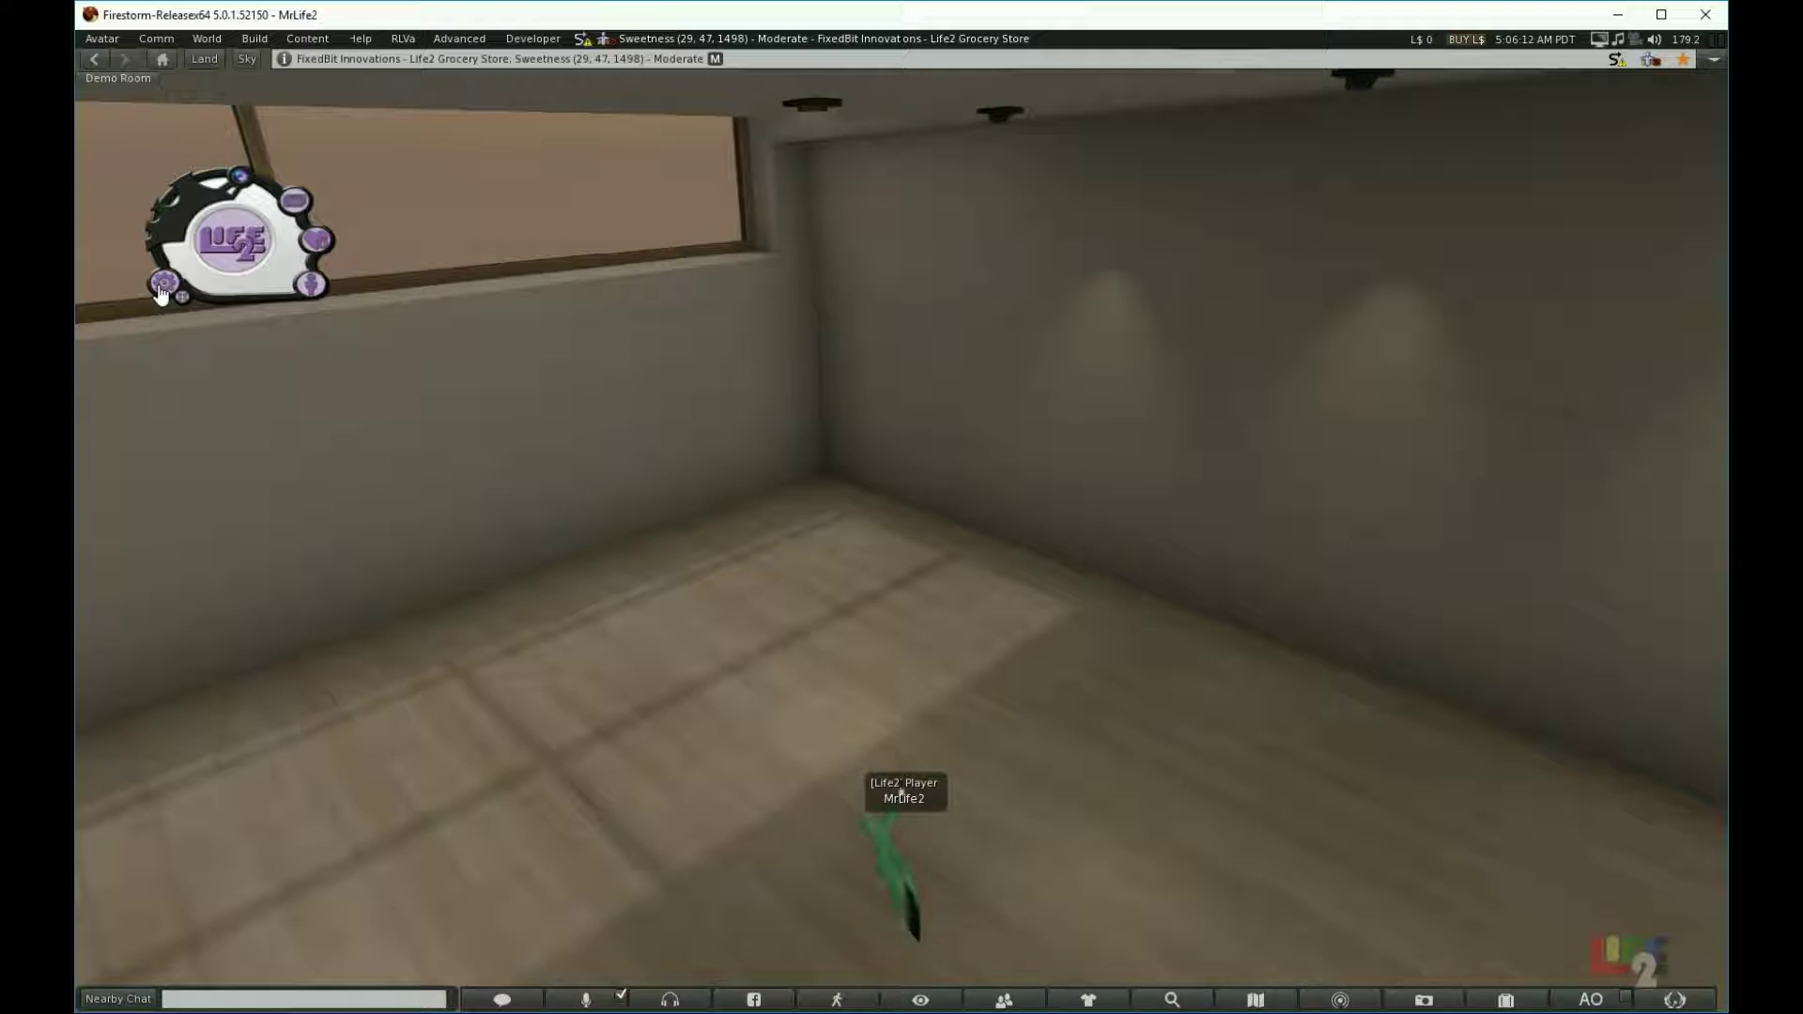
pyautogui.click(161, 293)
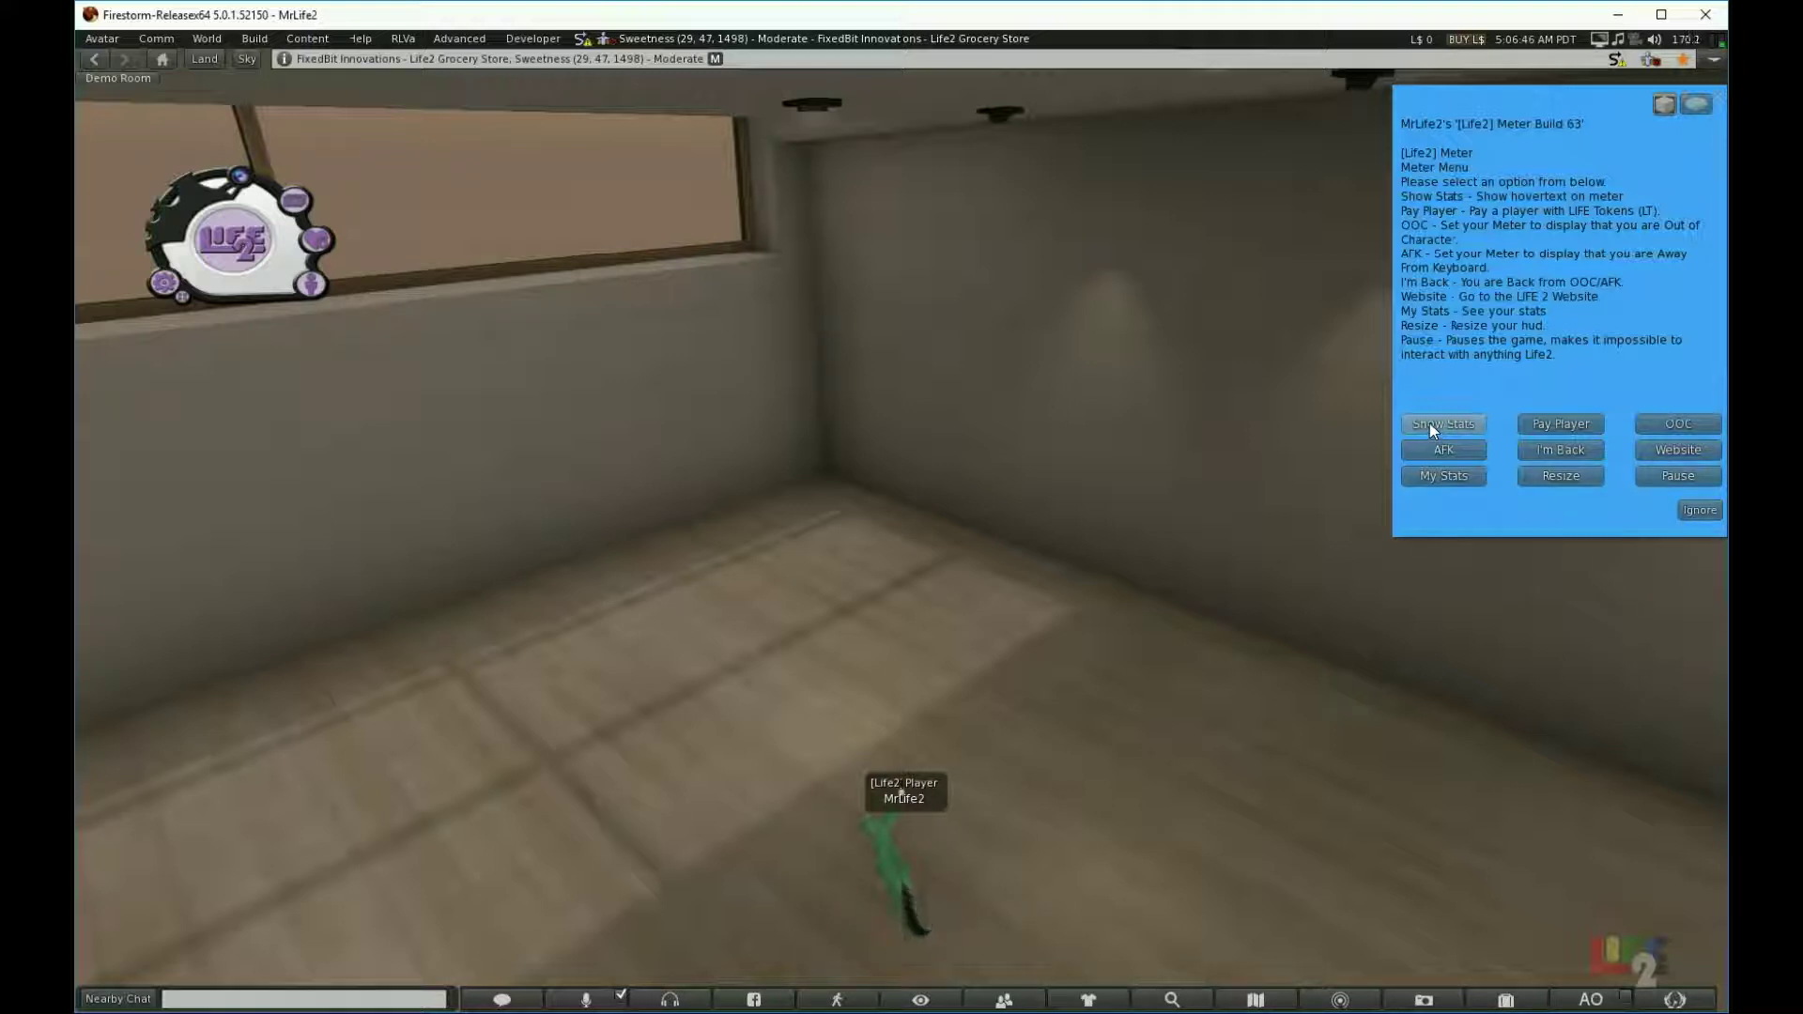
# Step: Turn on Show Stats so Hunger, Thirst, Bladder, Energy and Health float above the avatar
pyautogui.click(1429, 423)
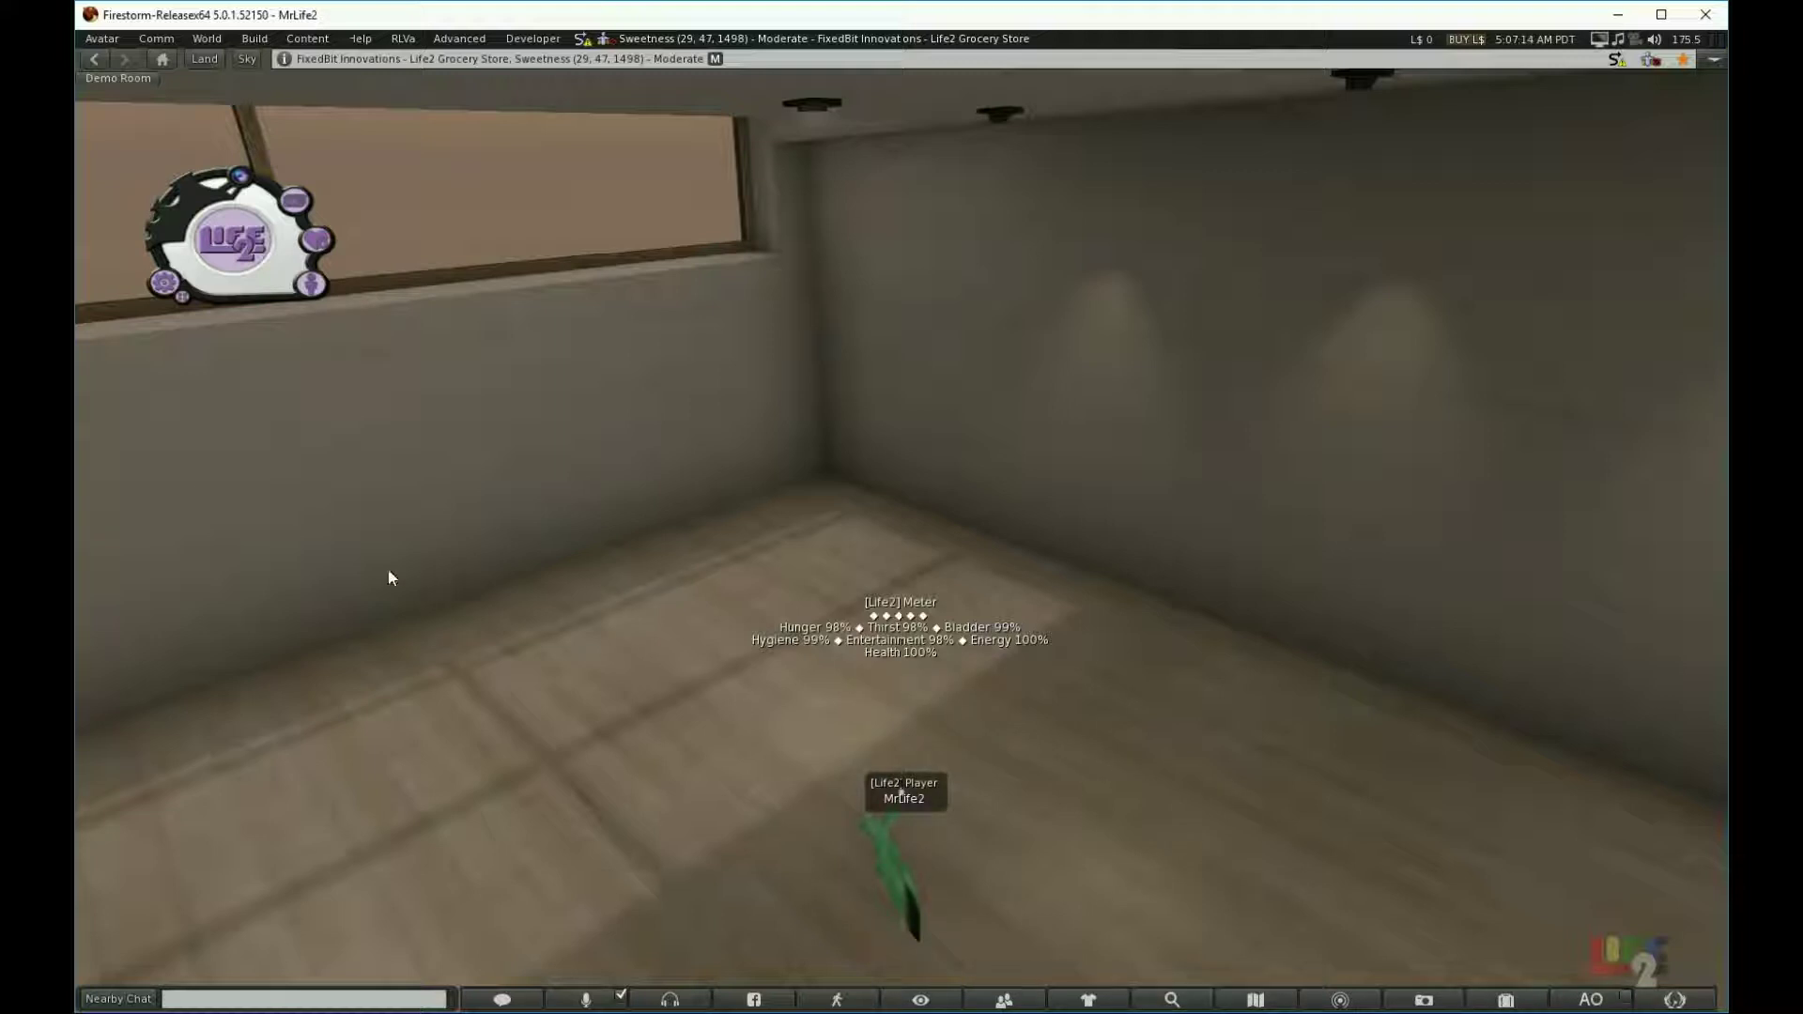
pyautogui.click(163, 290)
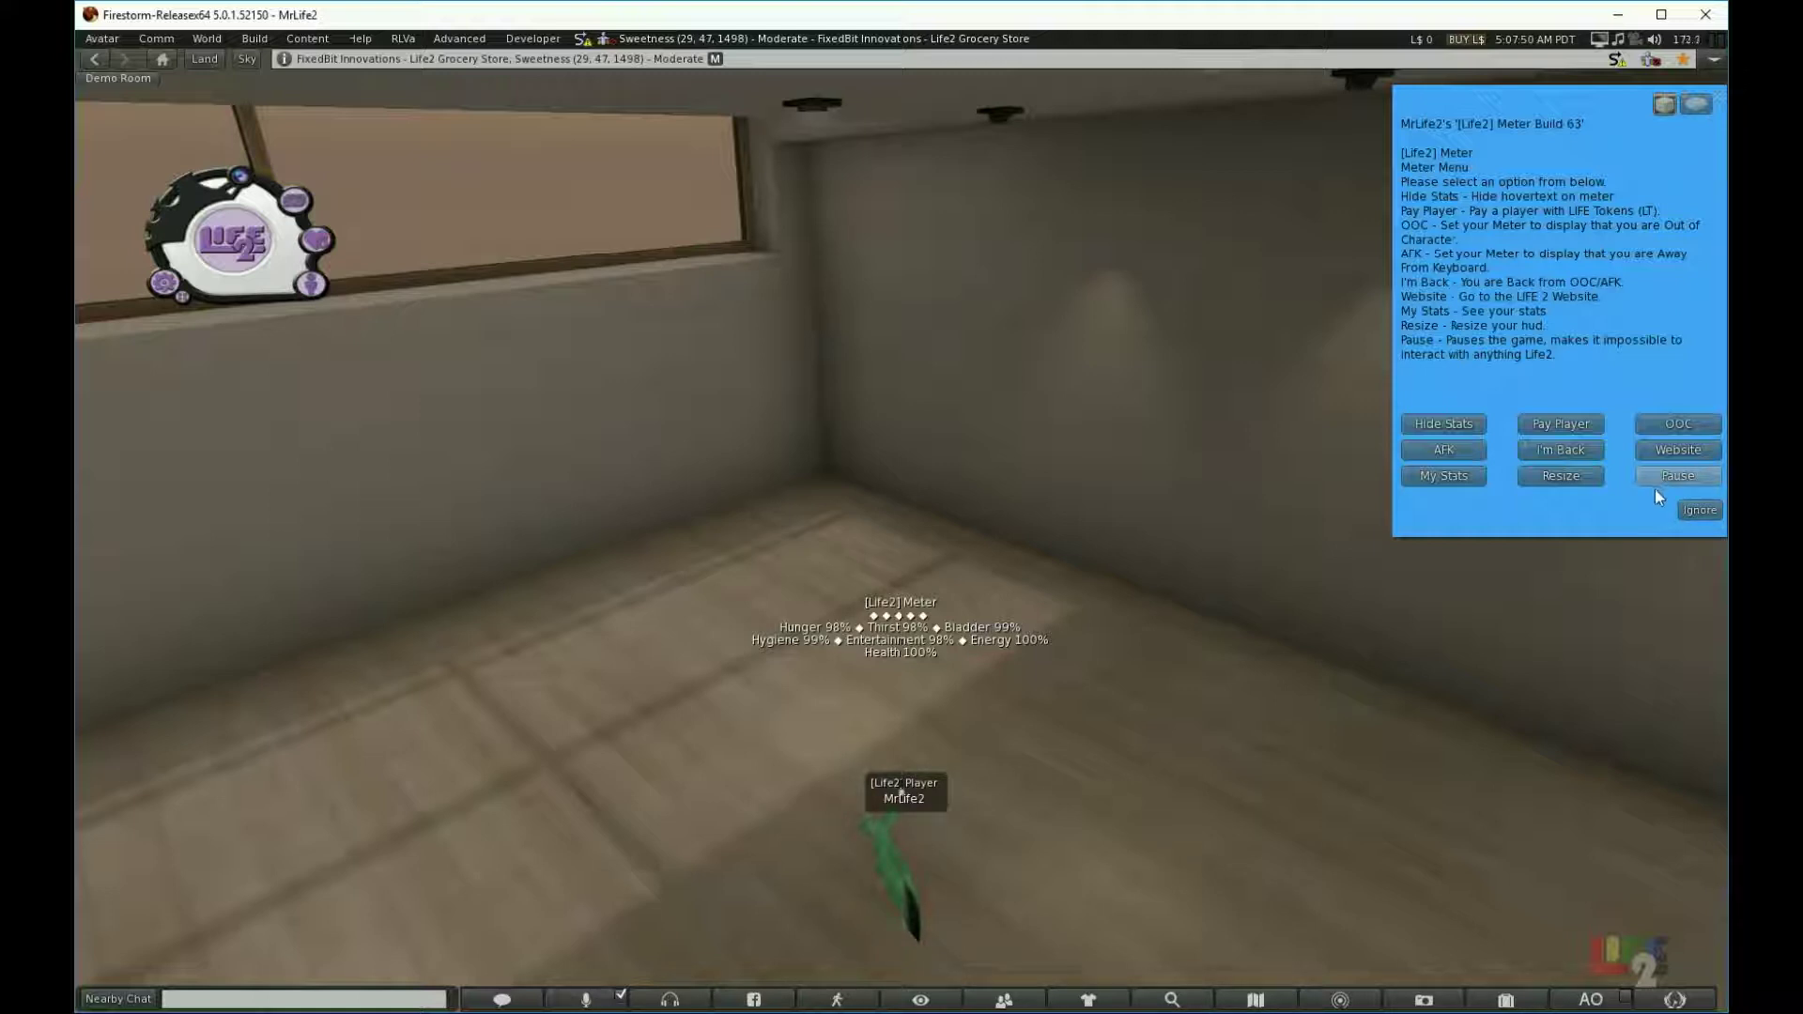
# Step: Pause the Life2 meter so it reads PAUSED, and bring up its resume notice
pyautogui.click(1654, 475)
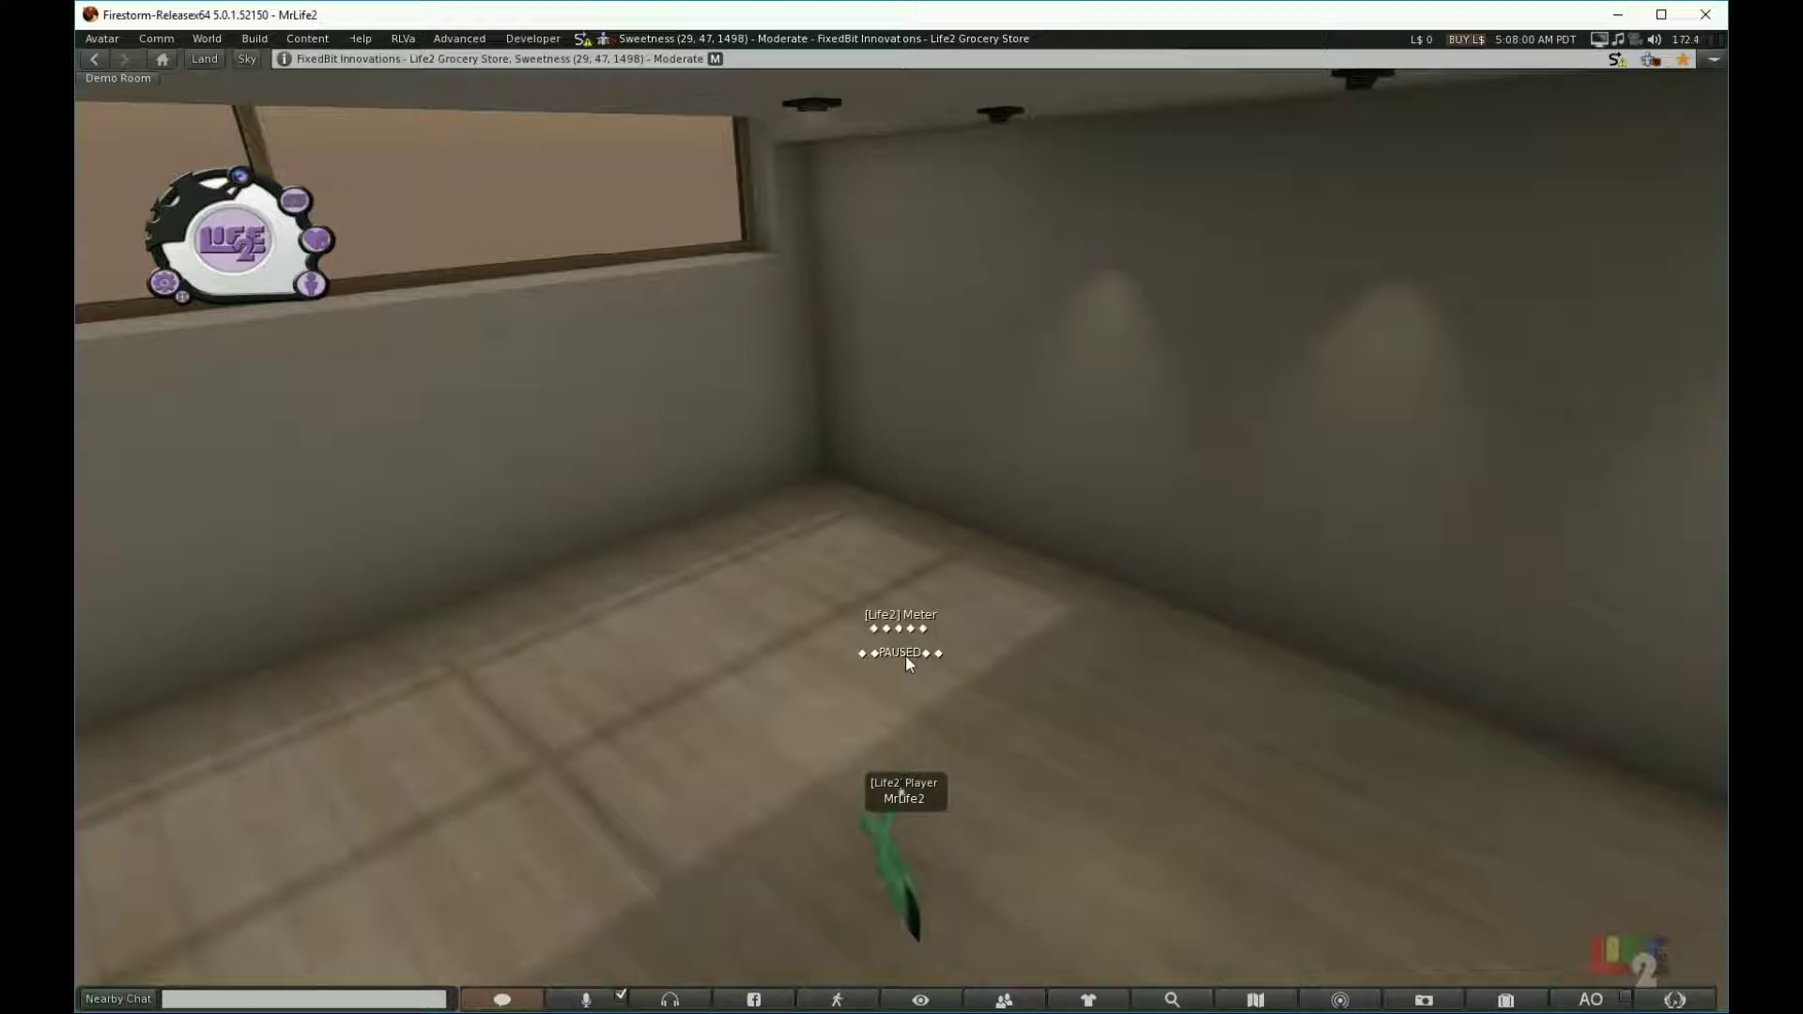
pyautogui.click(162, 290)
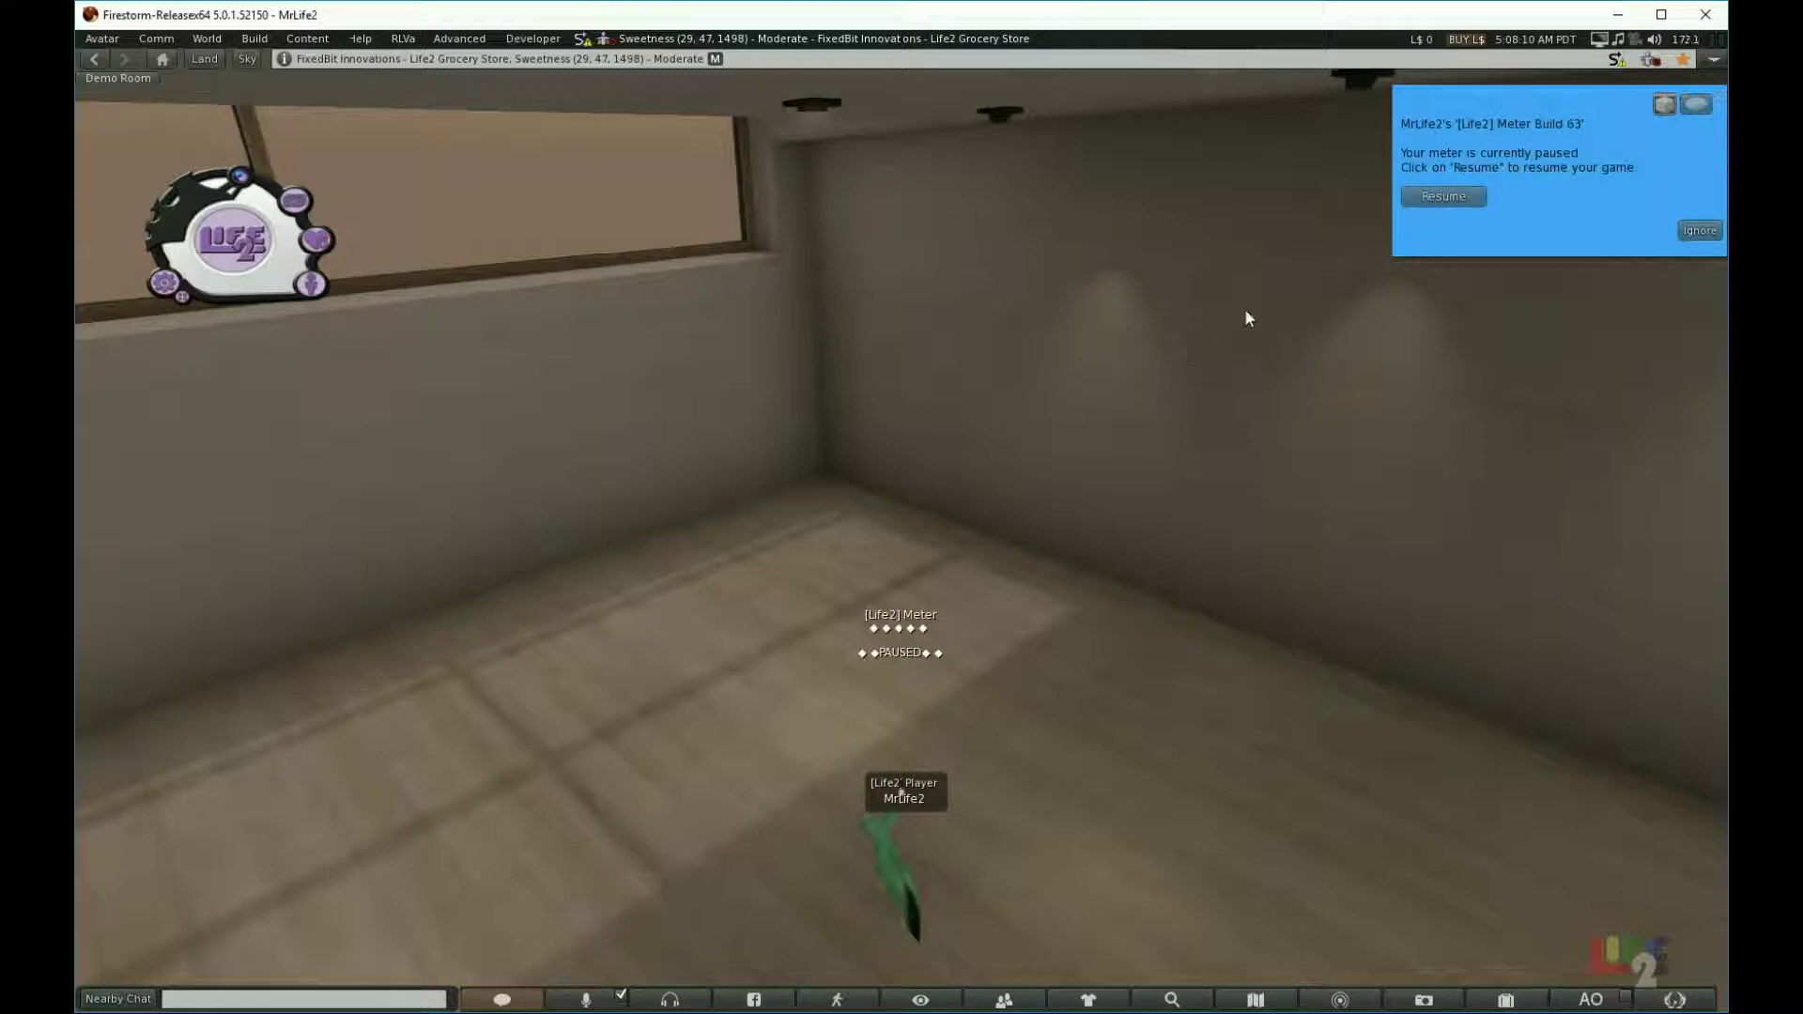
# Step: Ignore the pause notice once, then reopen it and choose Resume to restart the Life2 meter
pyautogui.click(1695, 232)
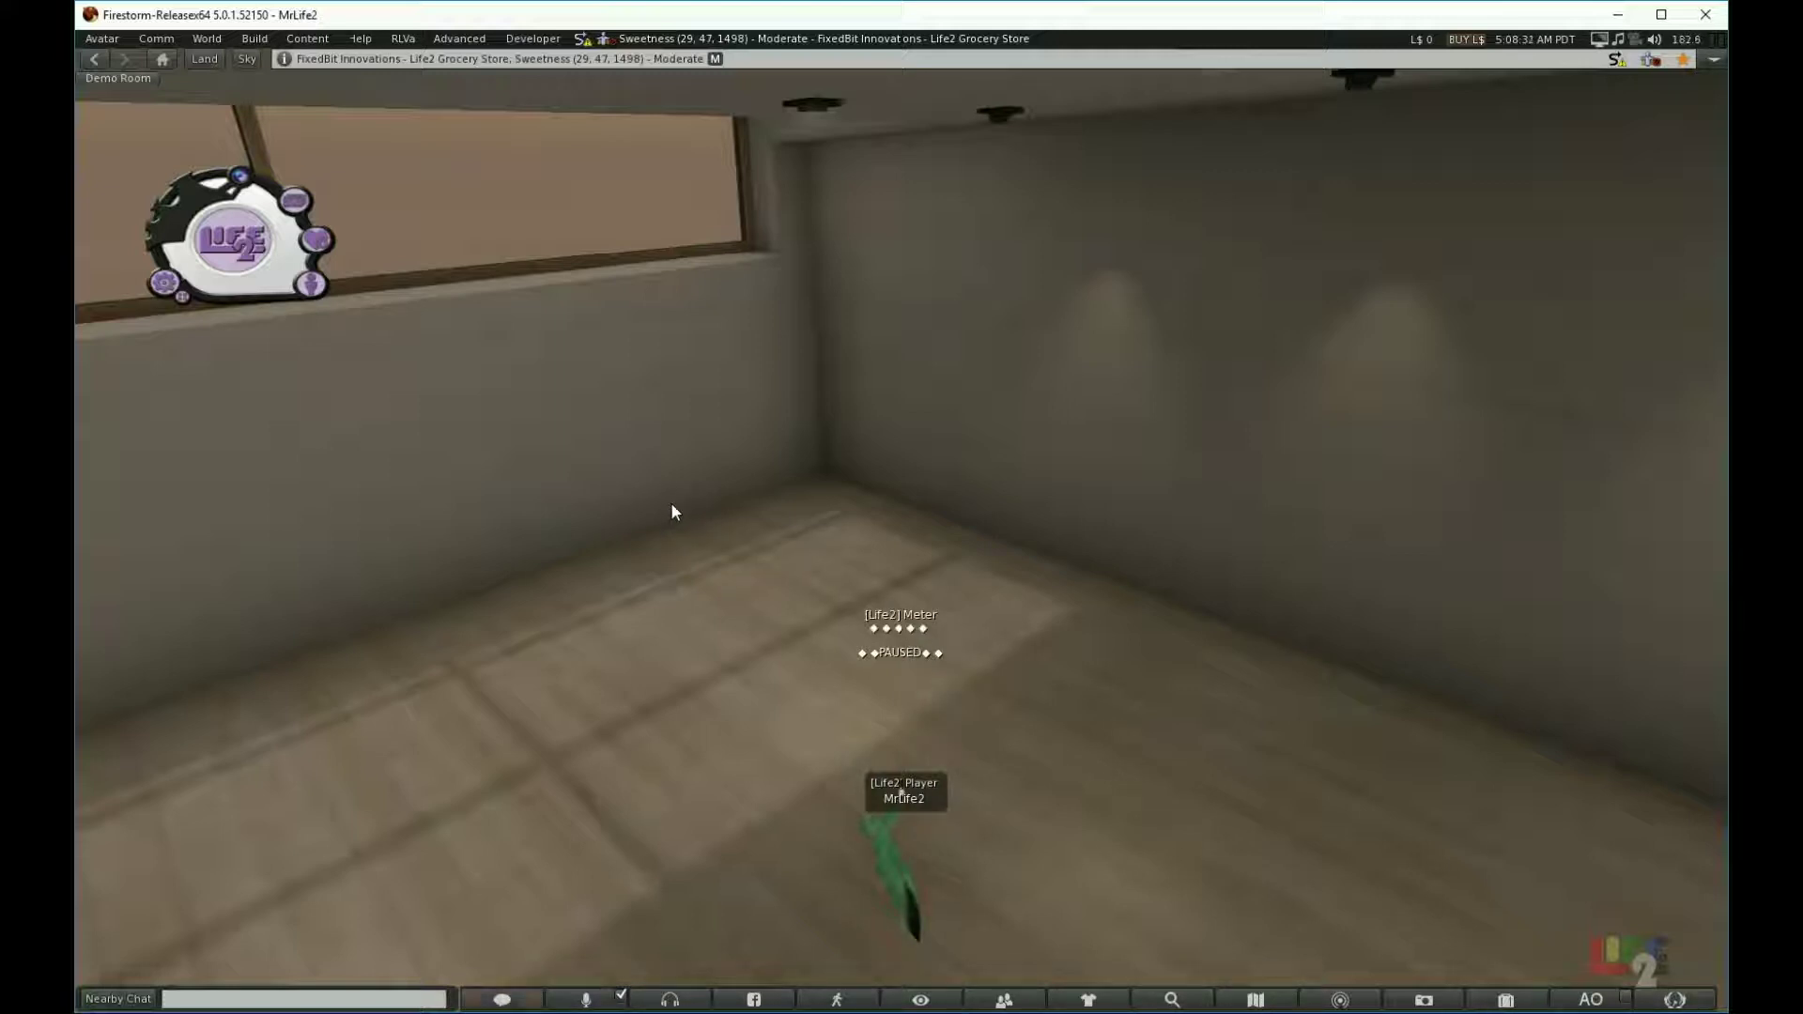
pyautogui.click(161, 284)
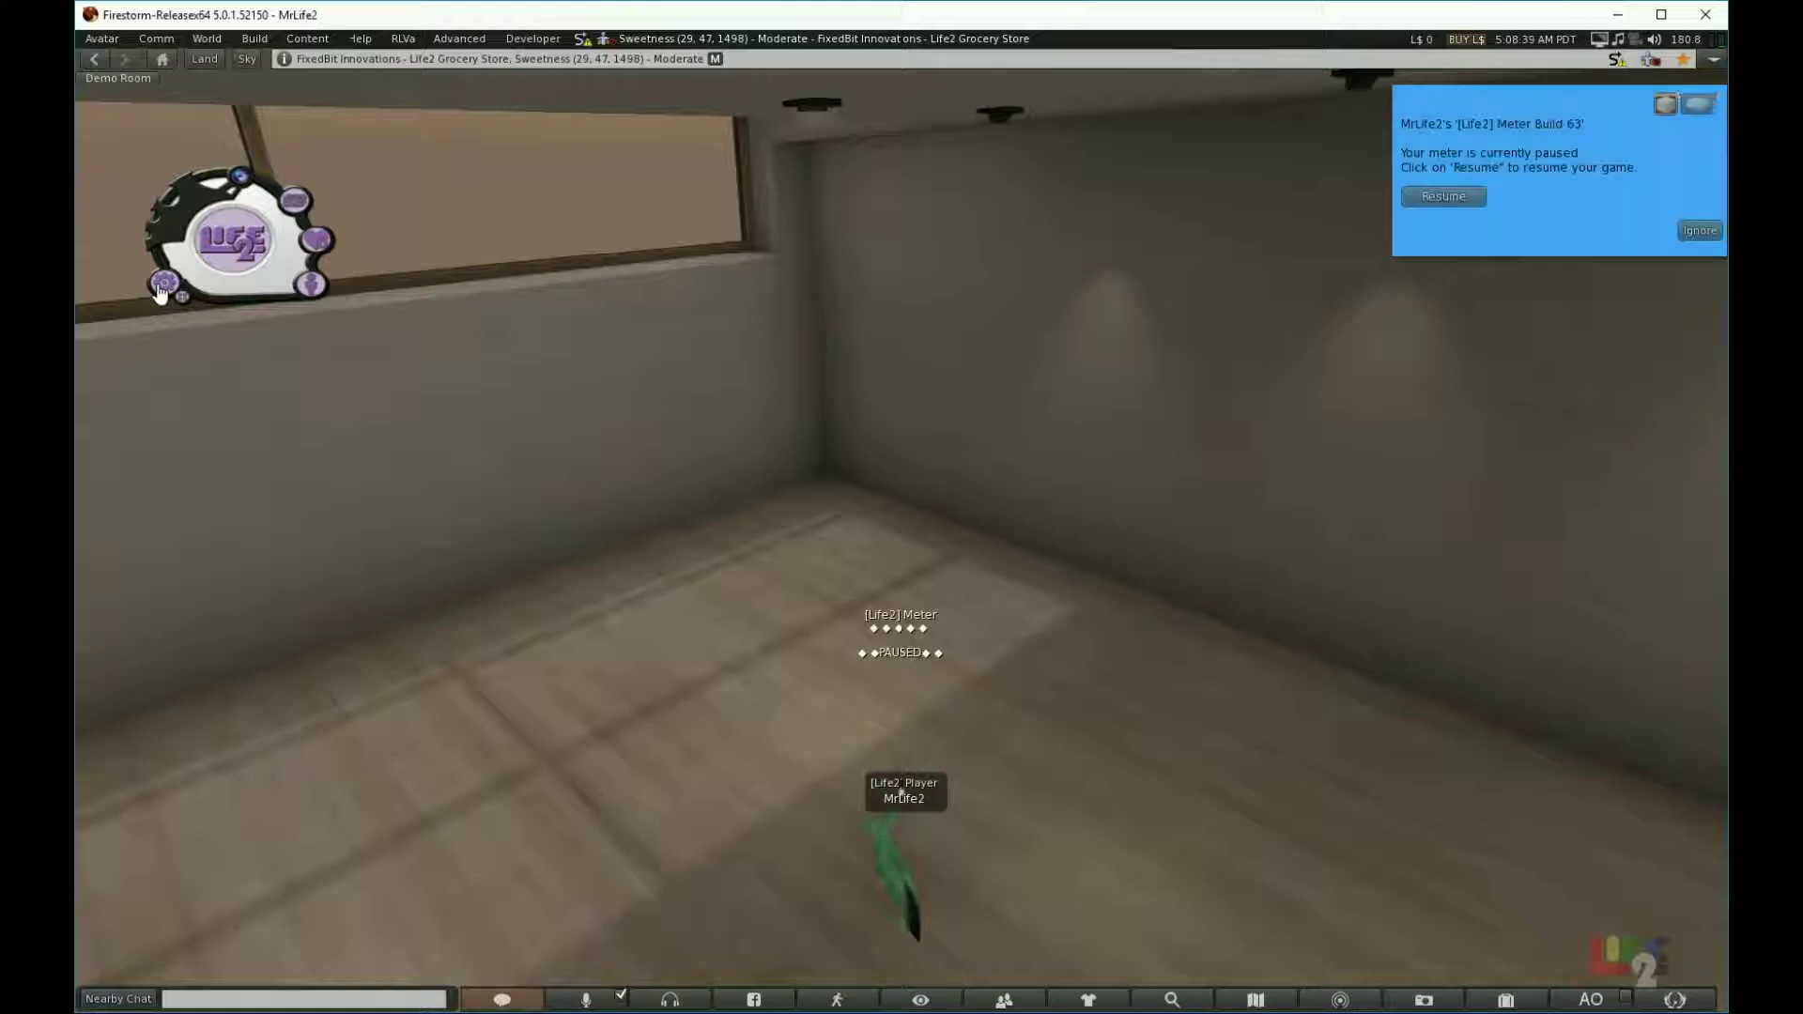
pyautogui.click(1411, 197)
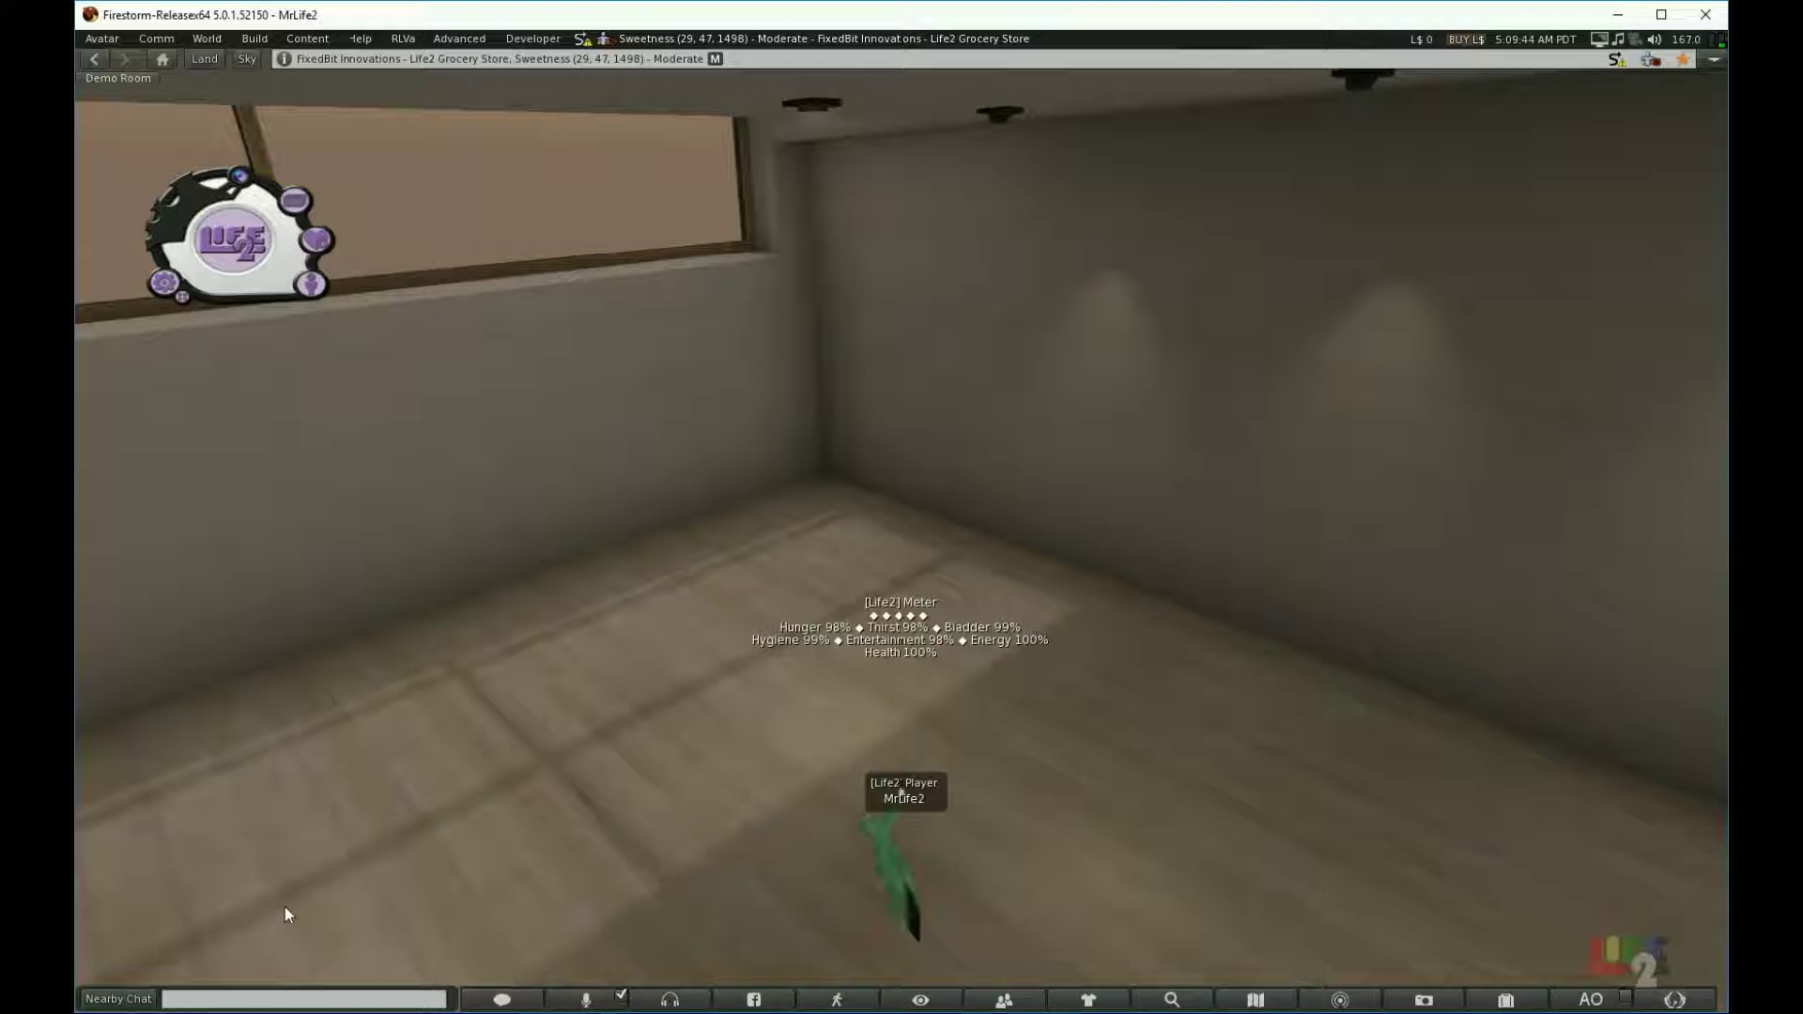
pyautogui.click(492, 1000)
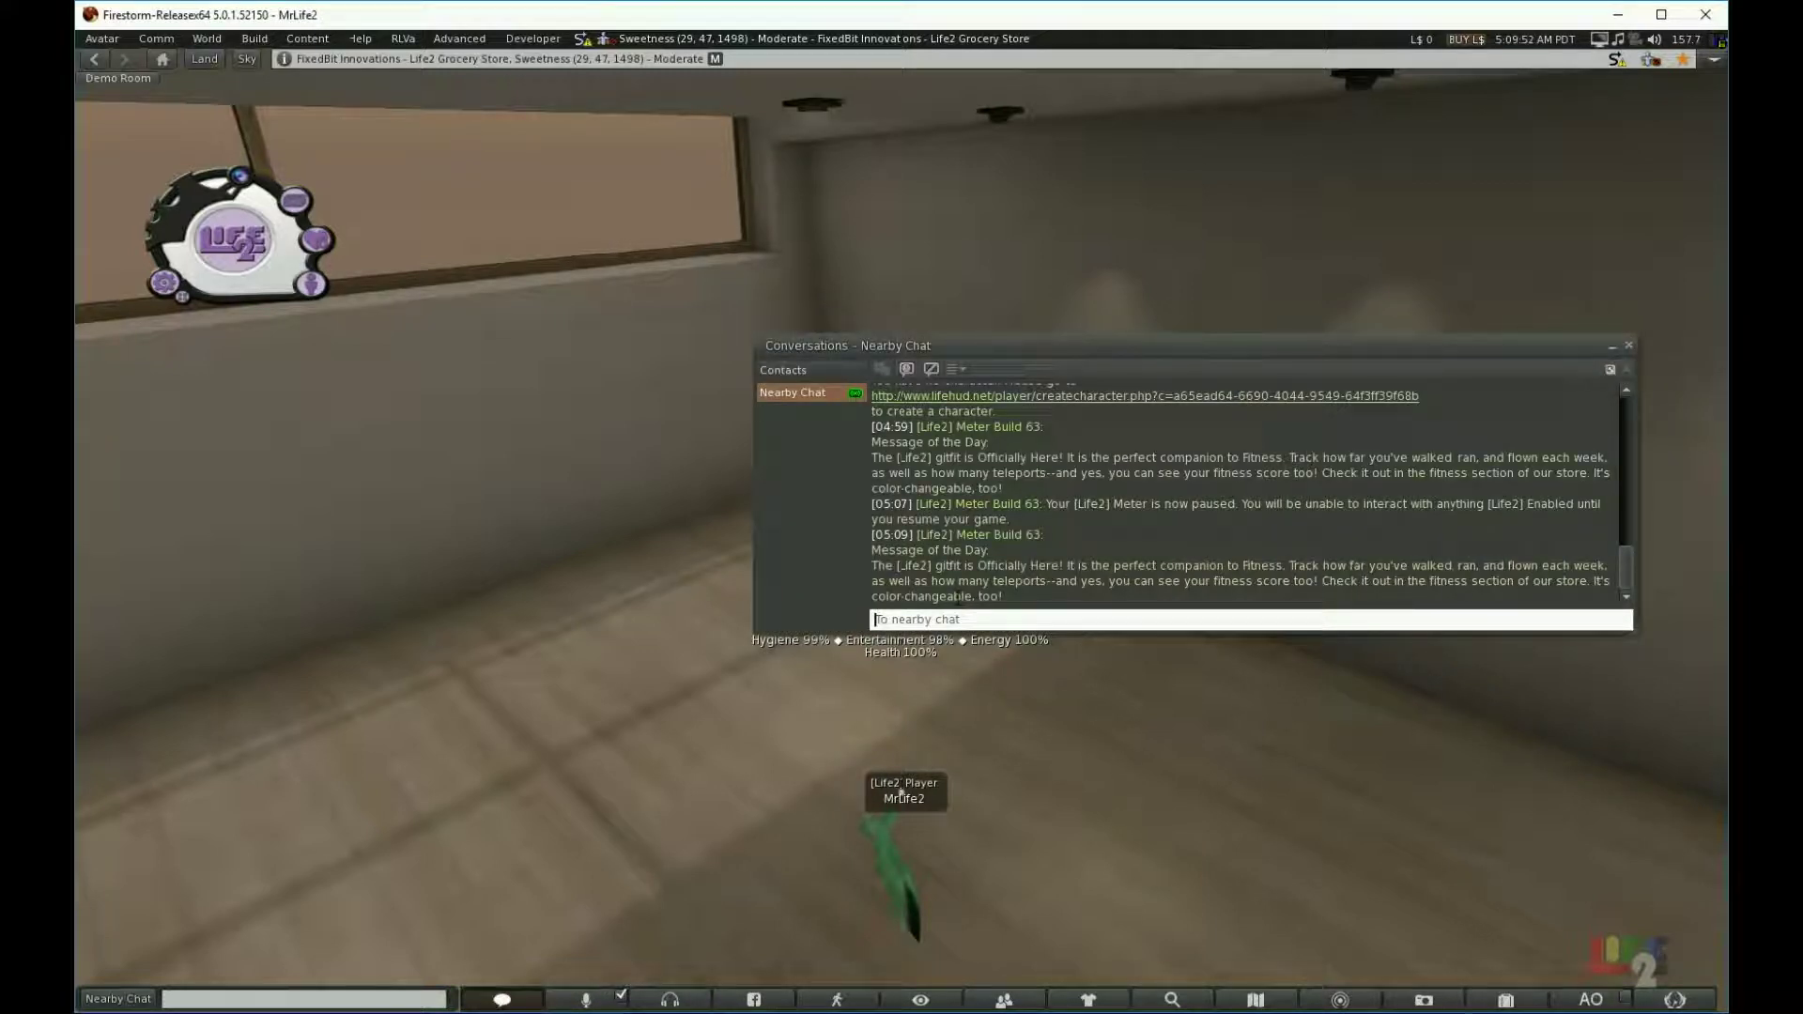
# Step: Close Nearby Chat, choose Hide Stats in the Meter Menu, and slide out the HUD's needs bars
pyautogui.click(484, 1003)
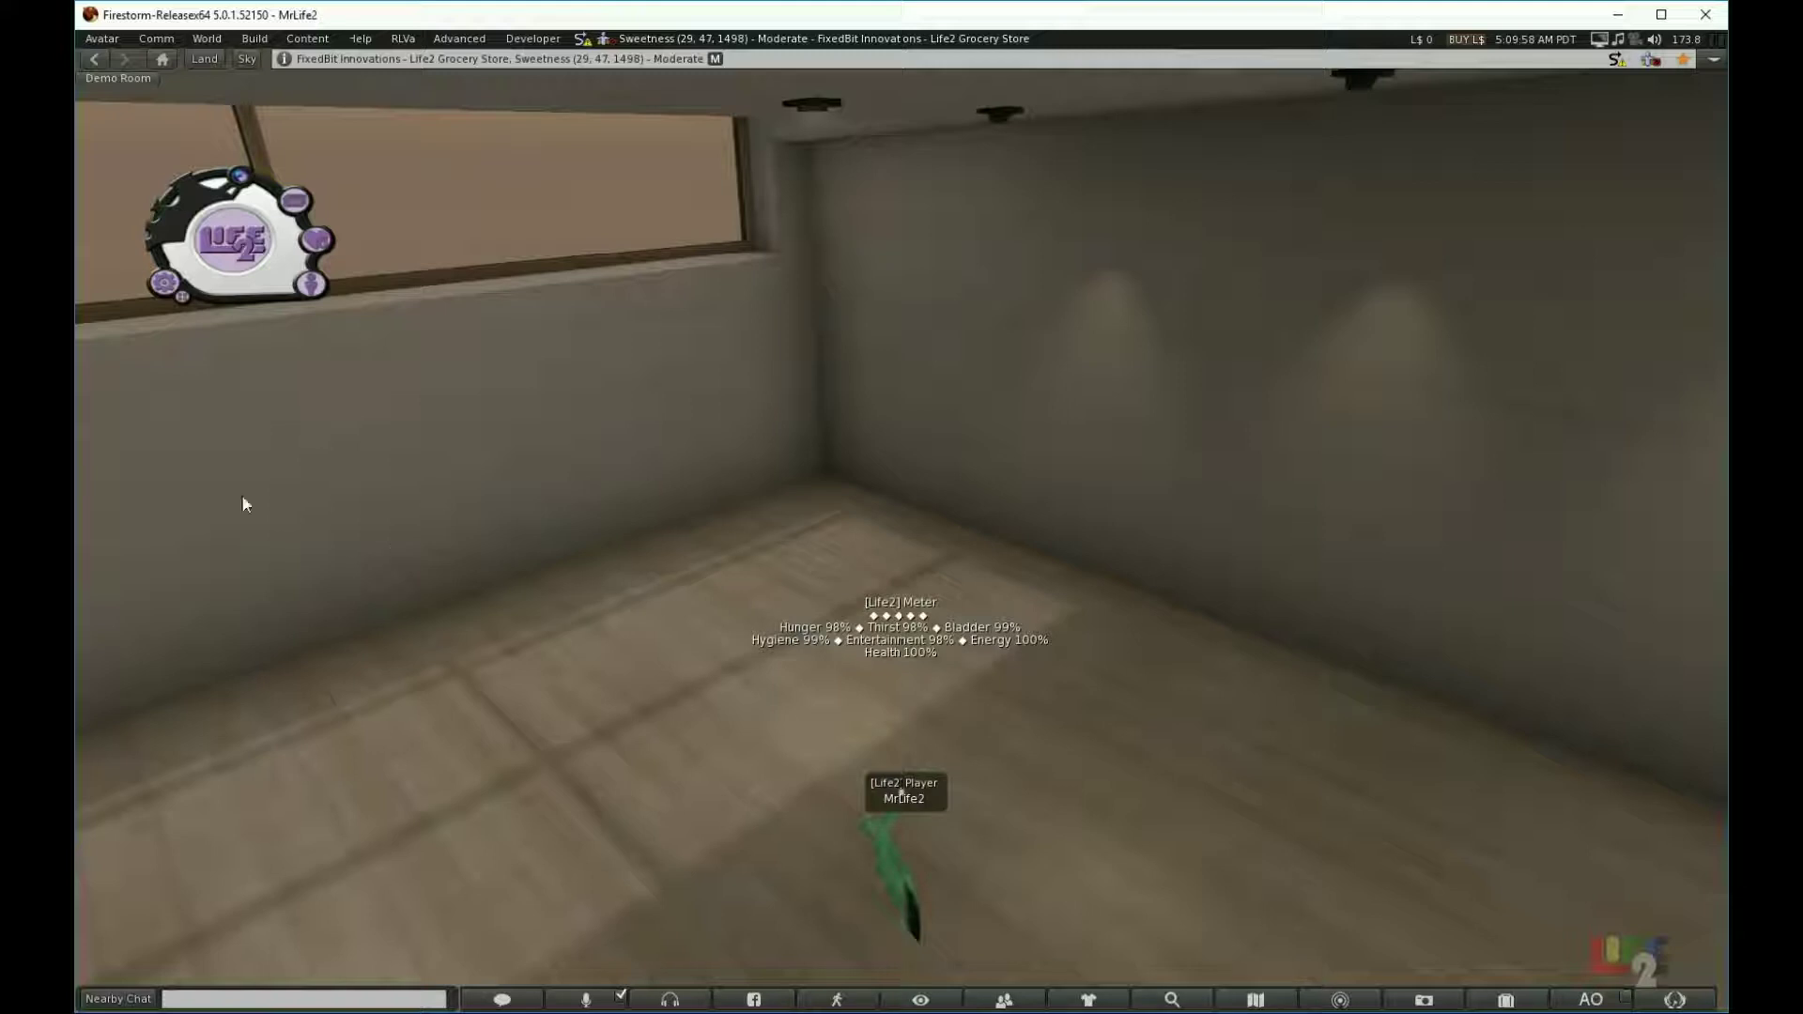
pyautogui.click(163, 283)
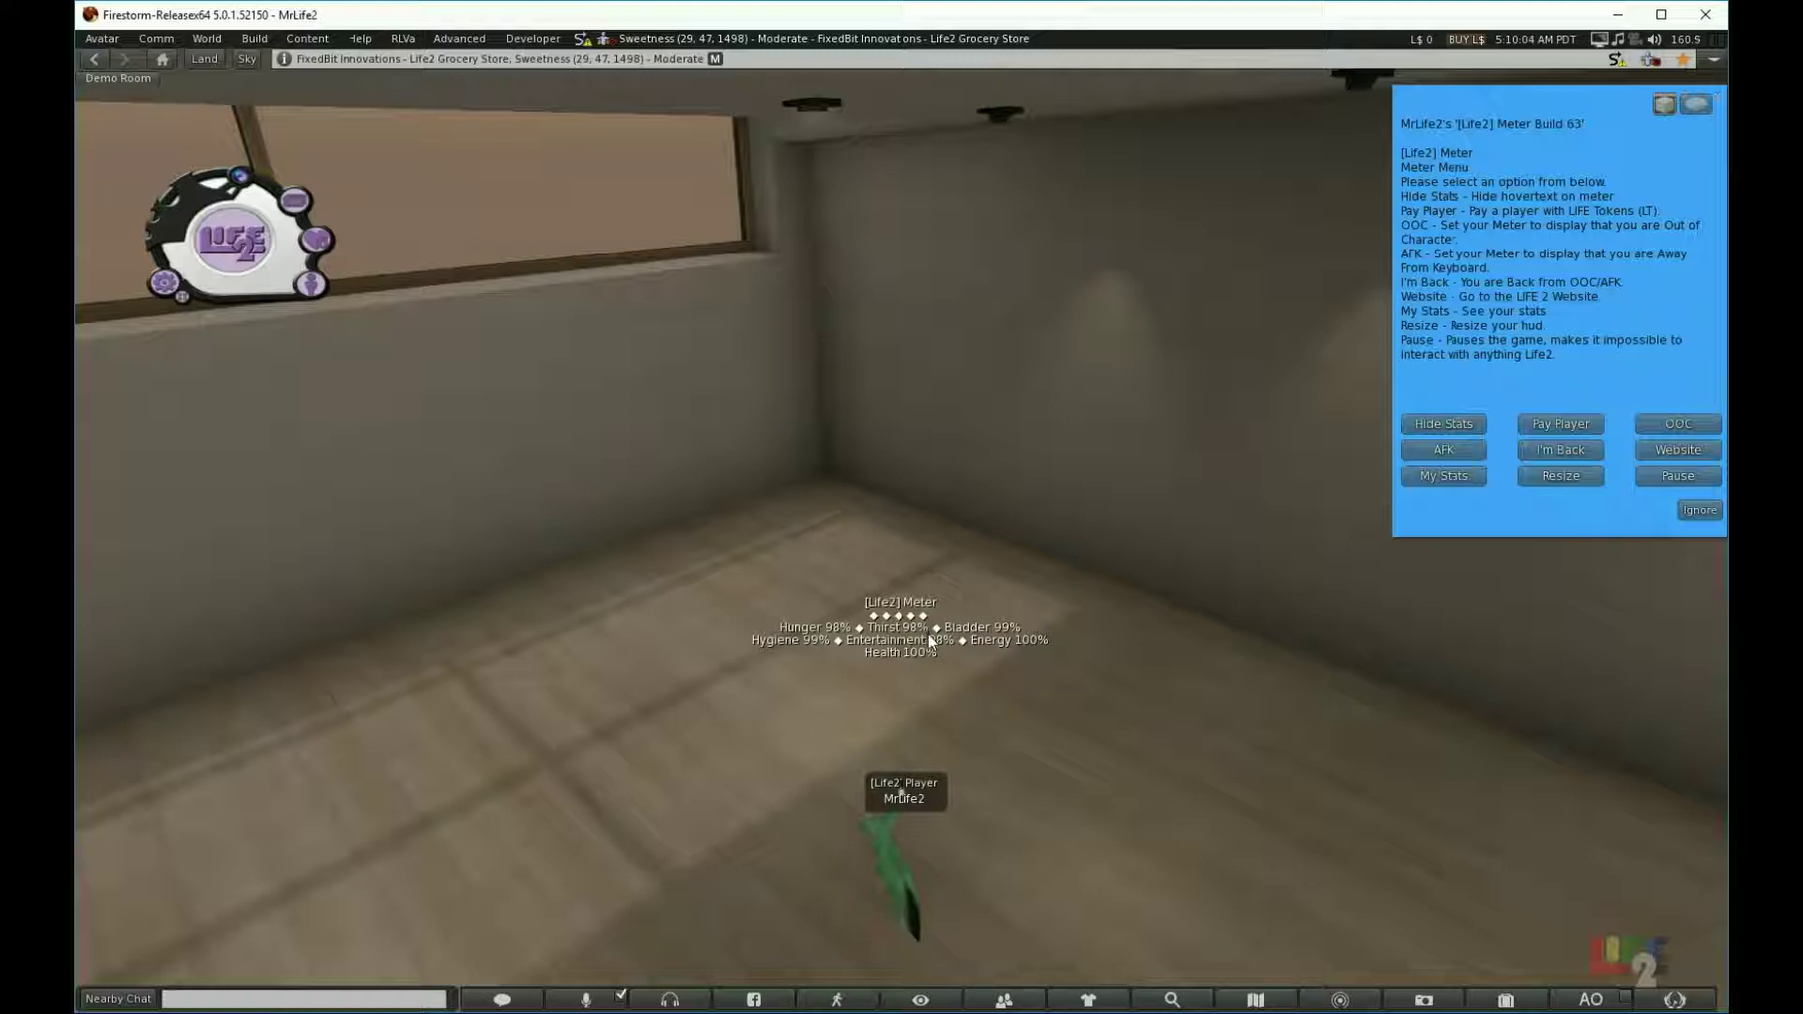
pyautogui.click(1428, 420)
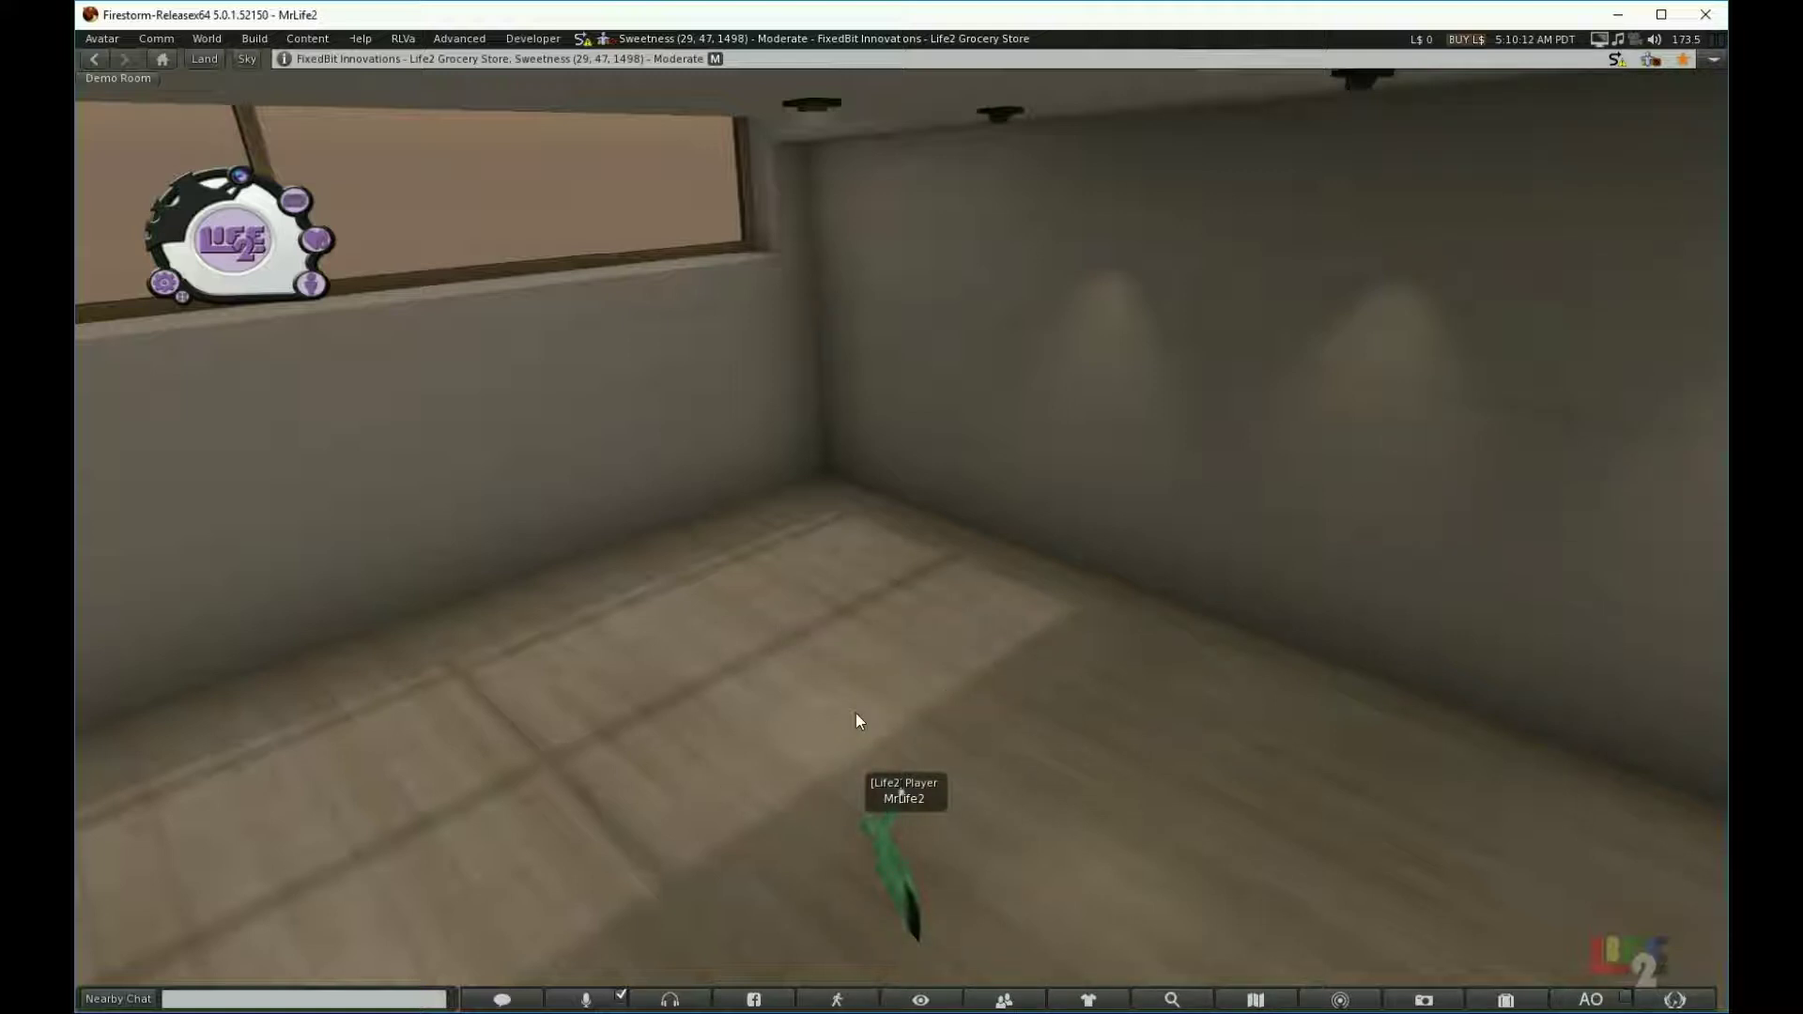
pyautogui.click(313, 285)
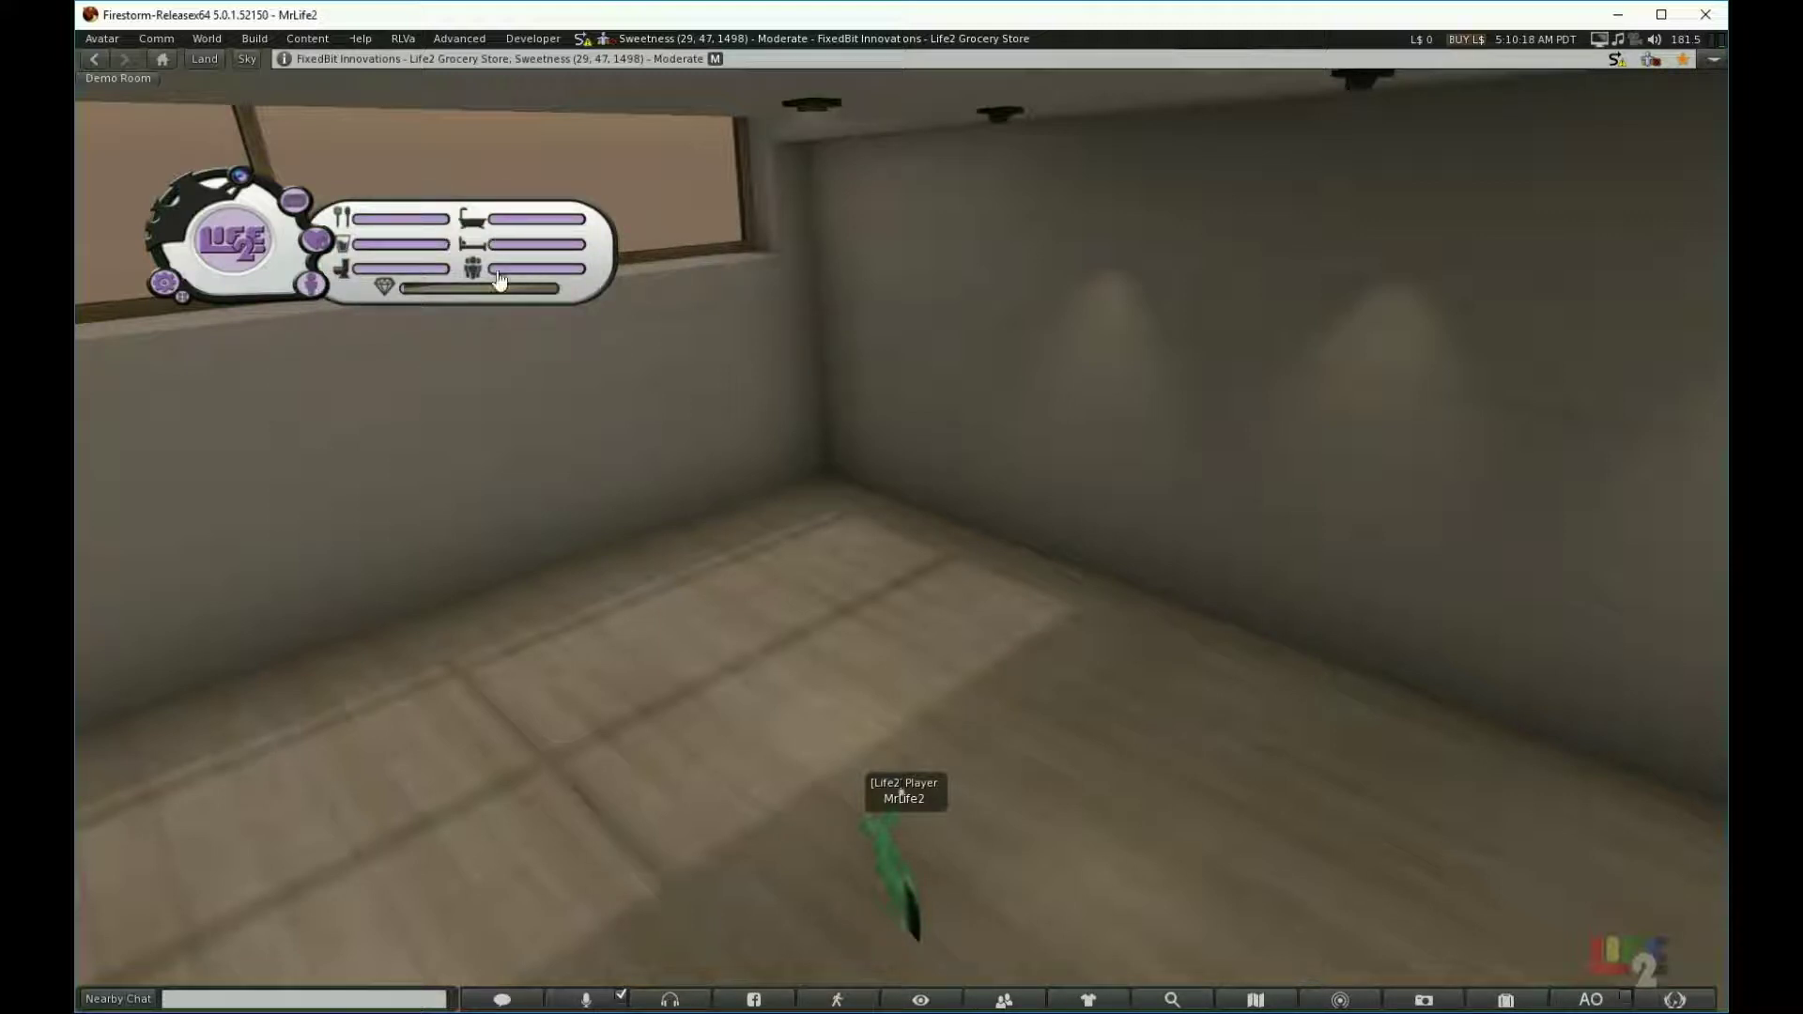
pyautogui.click(313, 285)
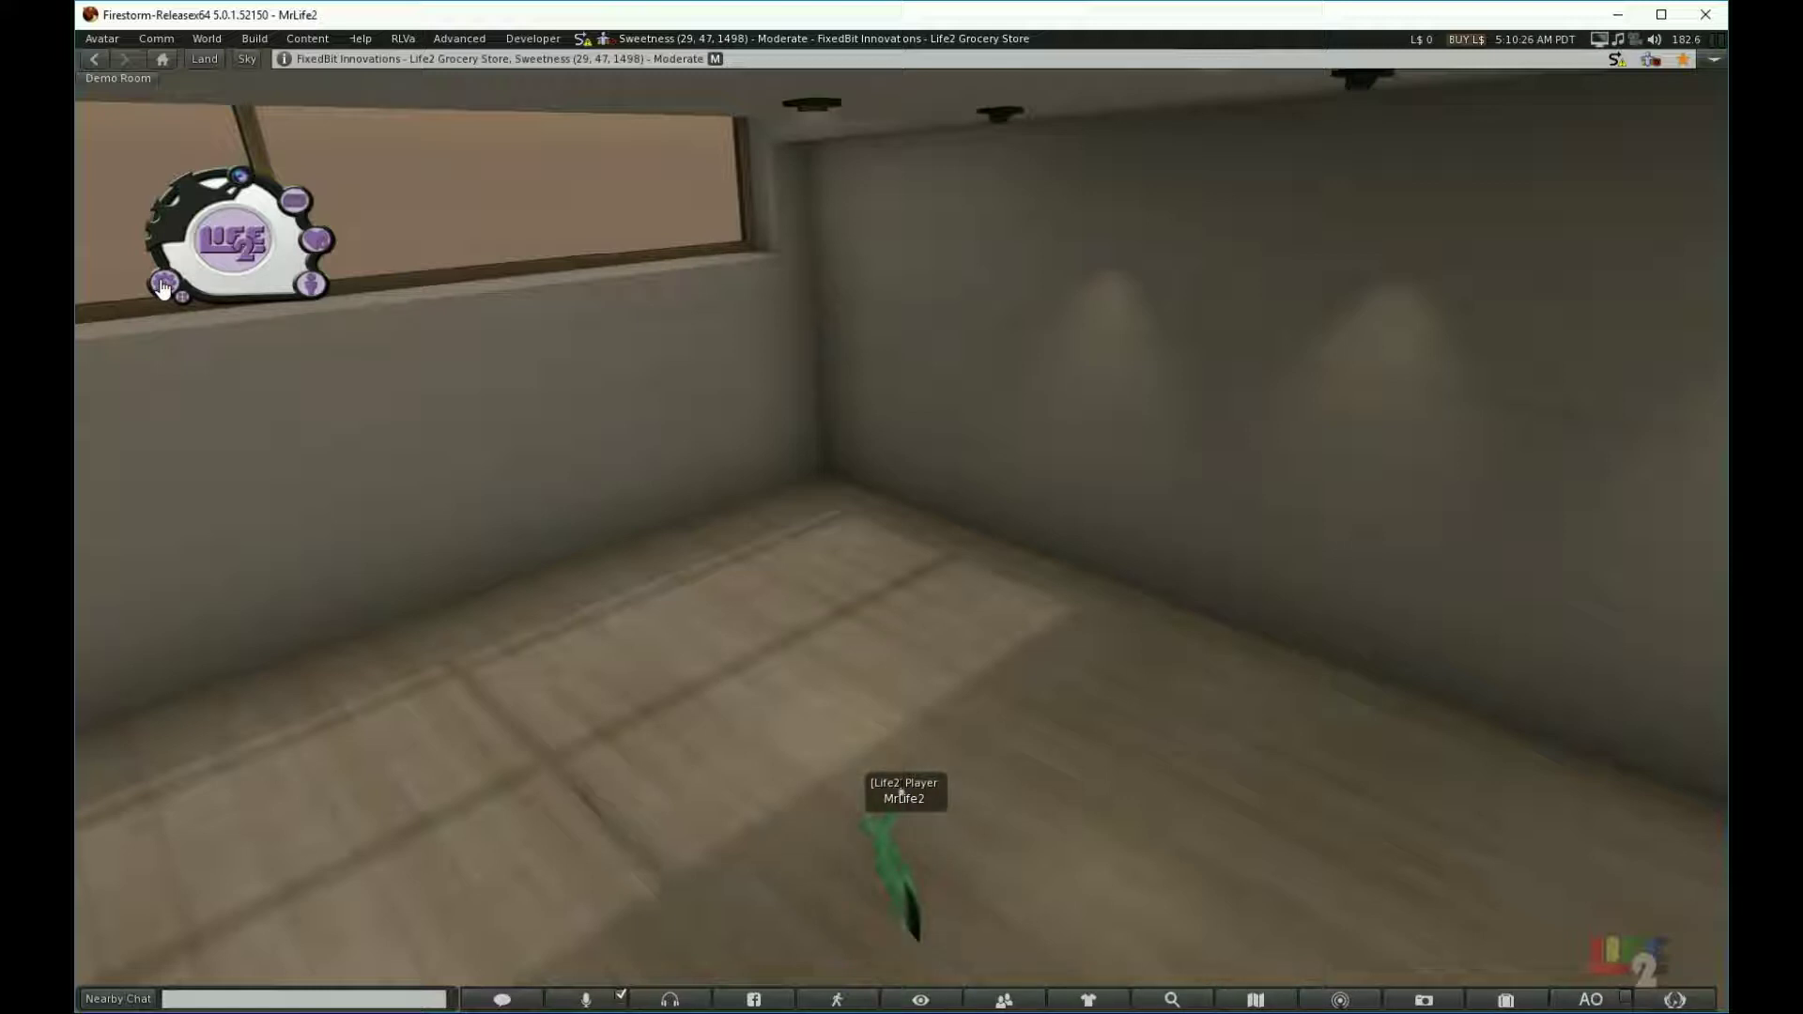
pyautogui.click(163, 286)
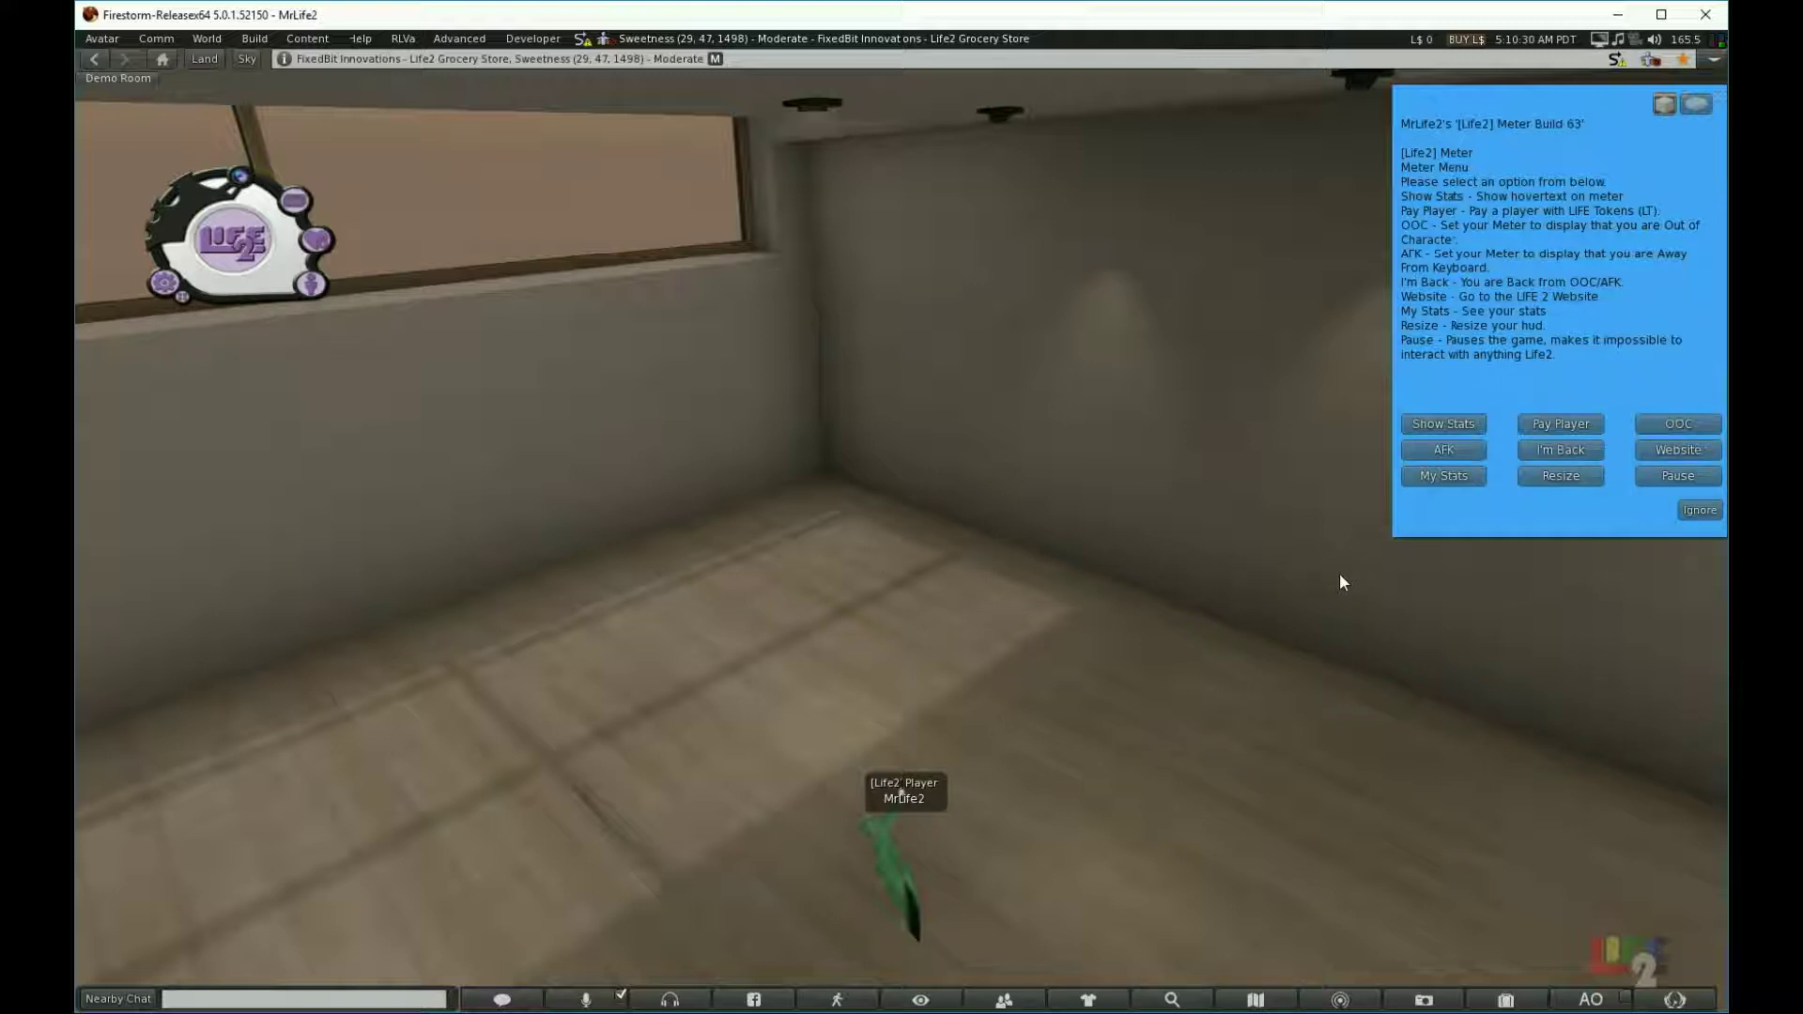
pyautogui.click(1431, 476)
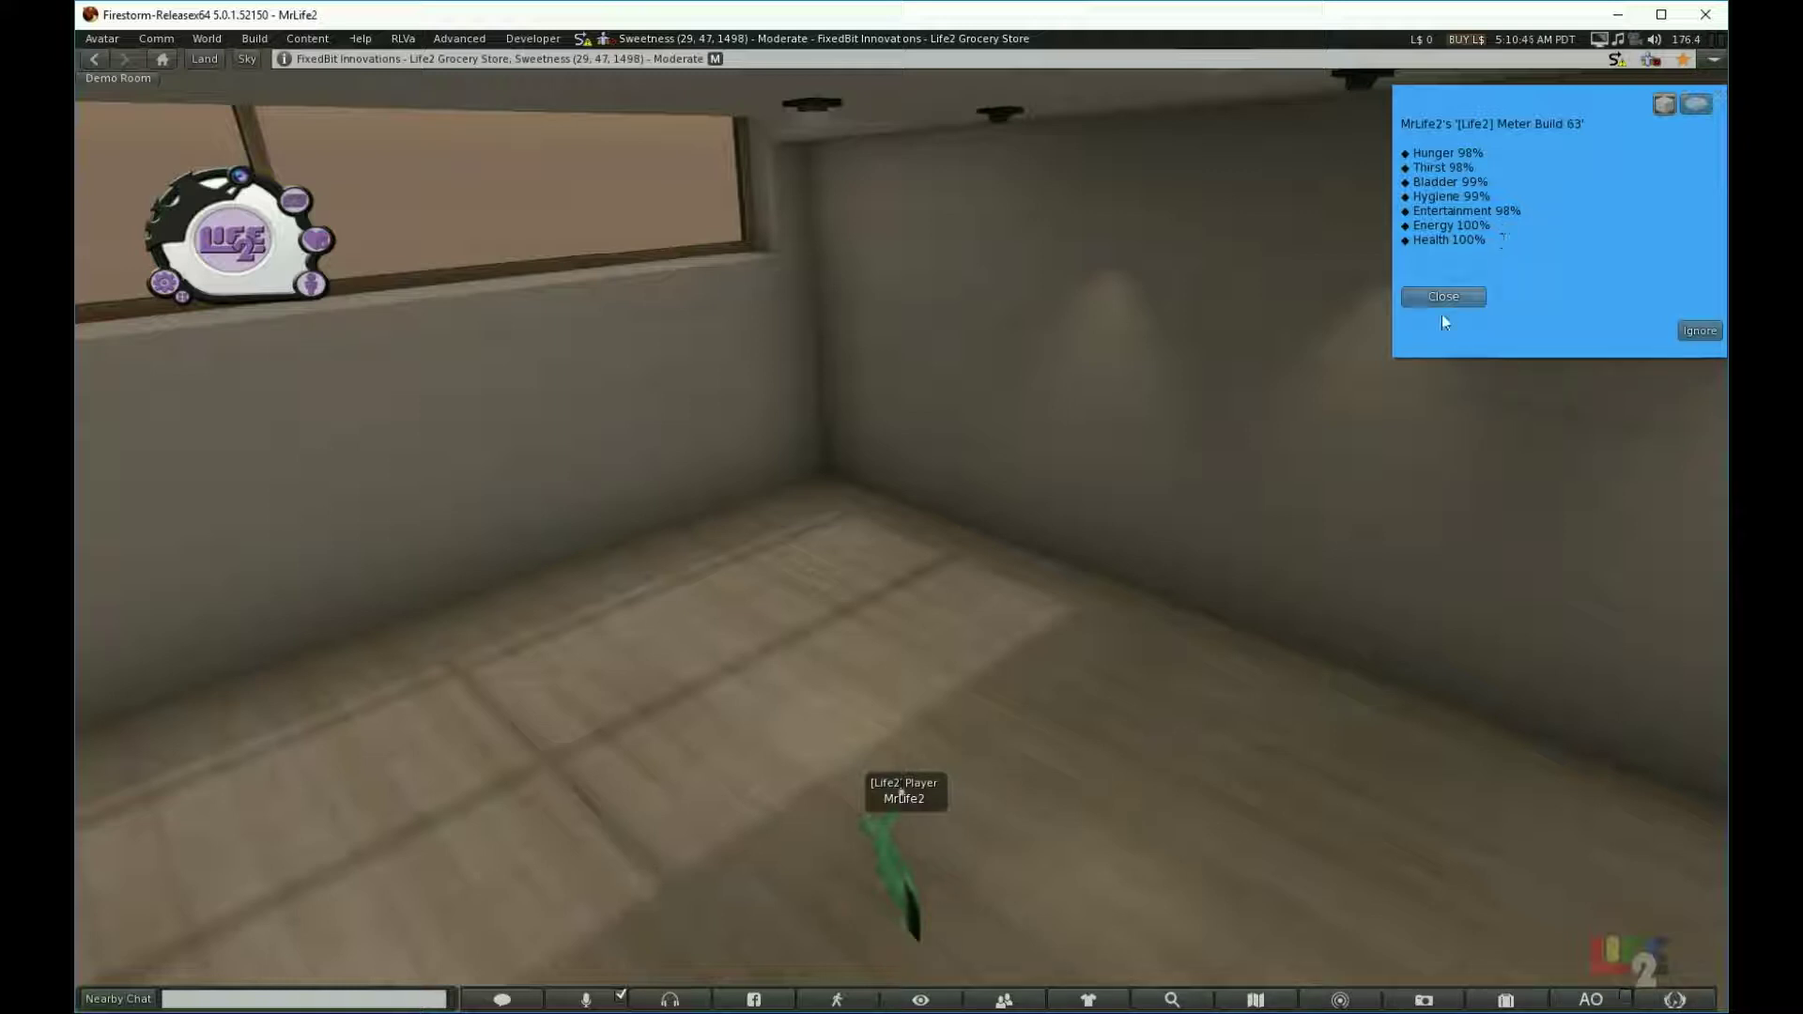
pyautogui.click(1414, 297)
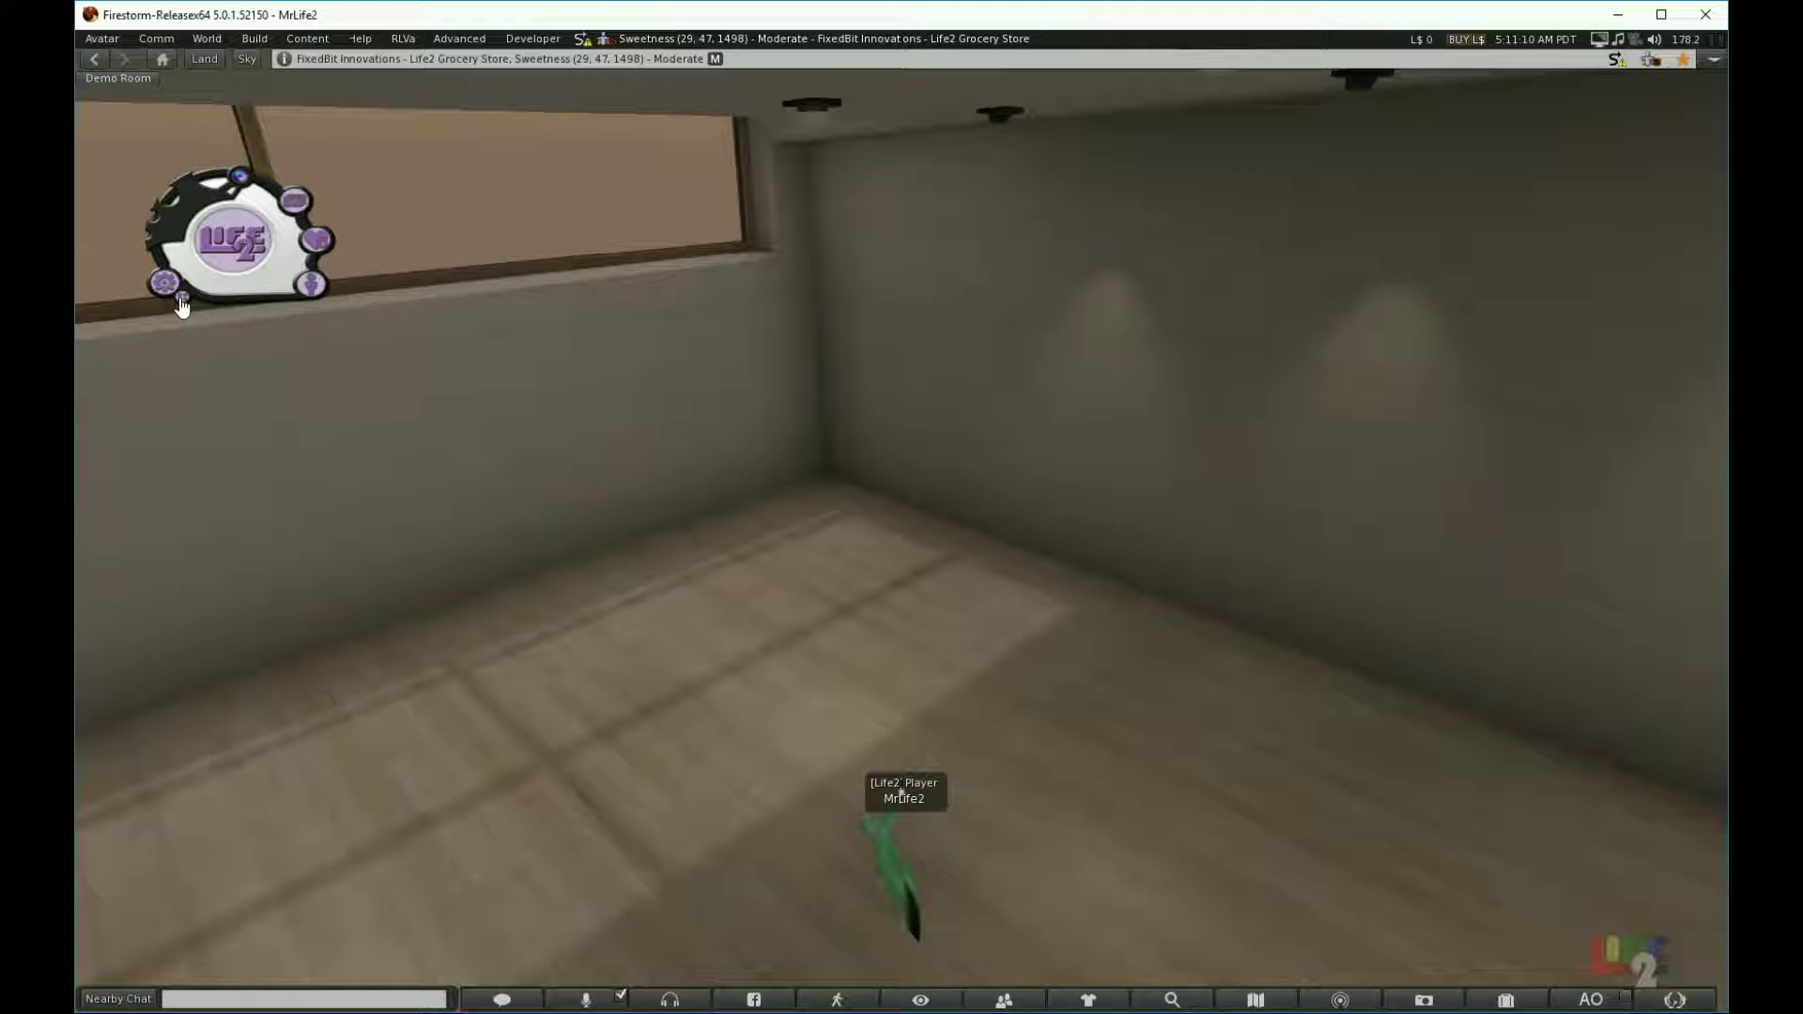
pyautogui.click(181, 298)
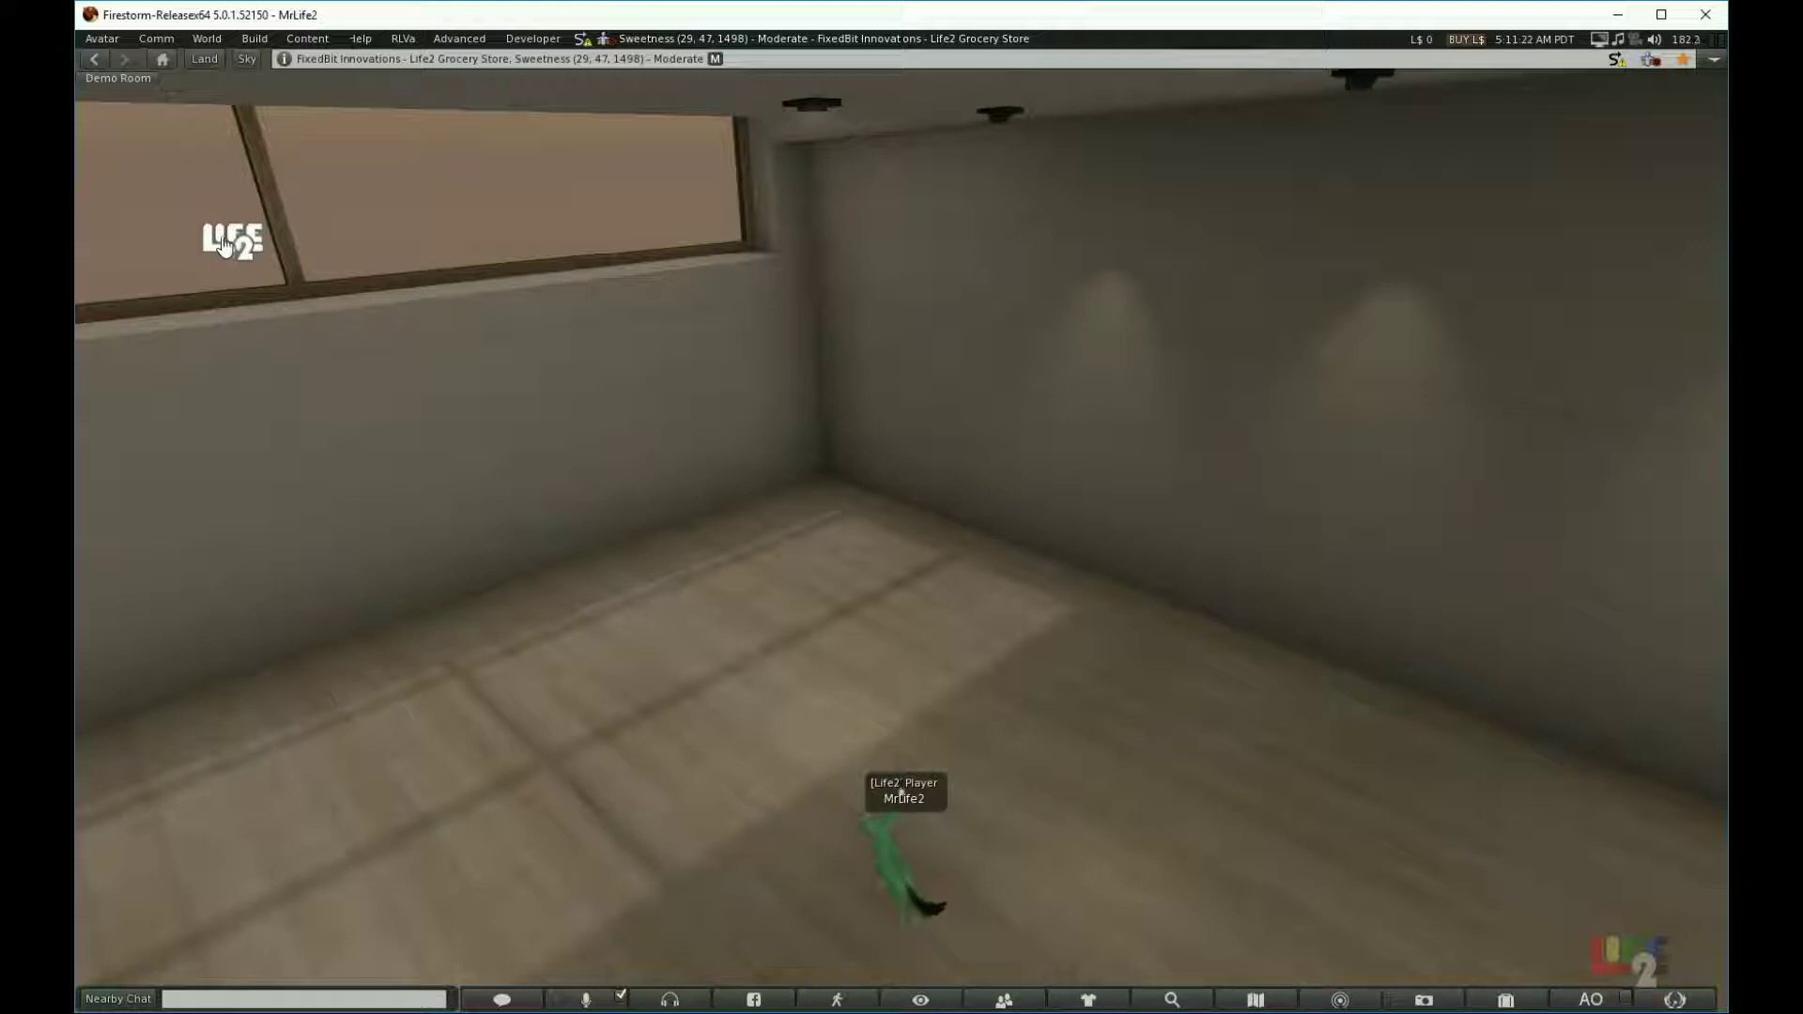
pyautogui.click(222, 244)
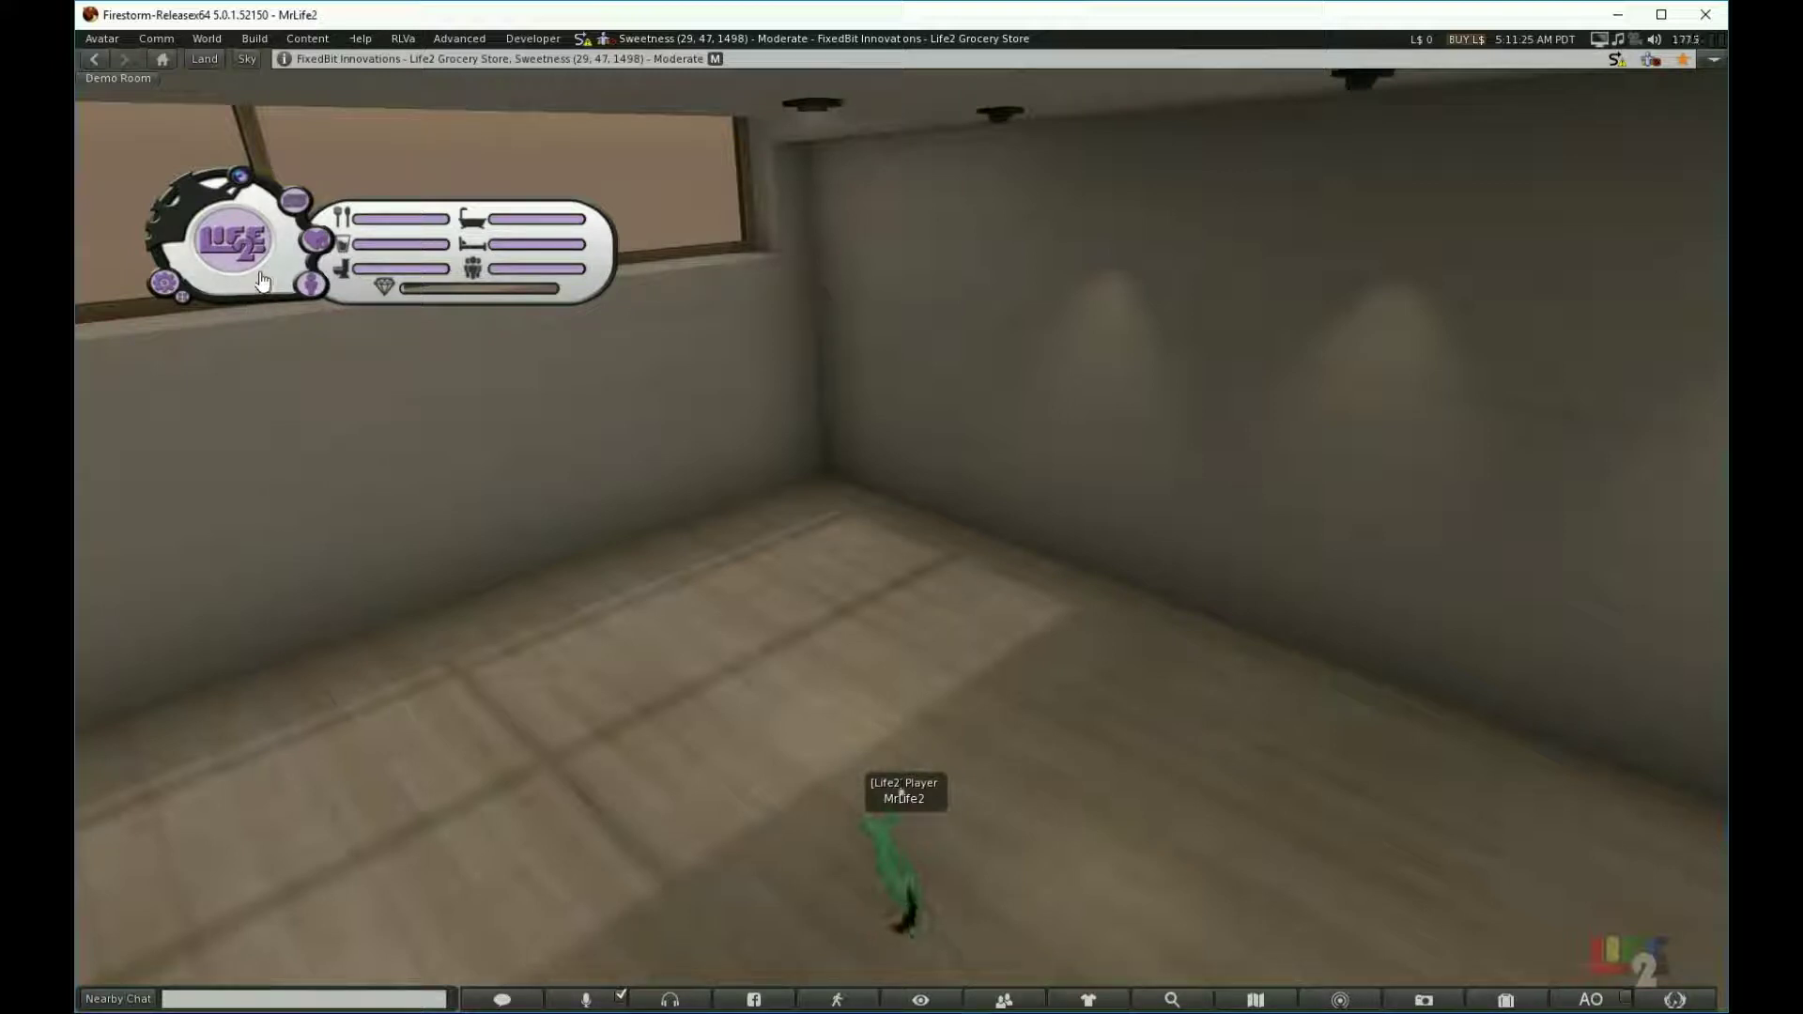
pyautogui.click(310, 289)
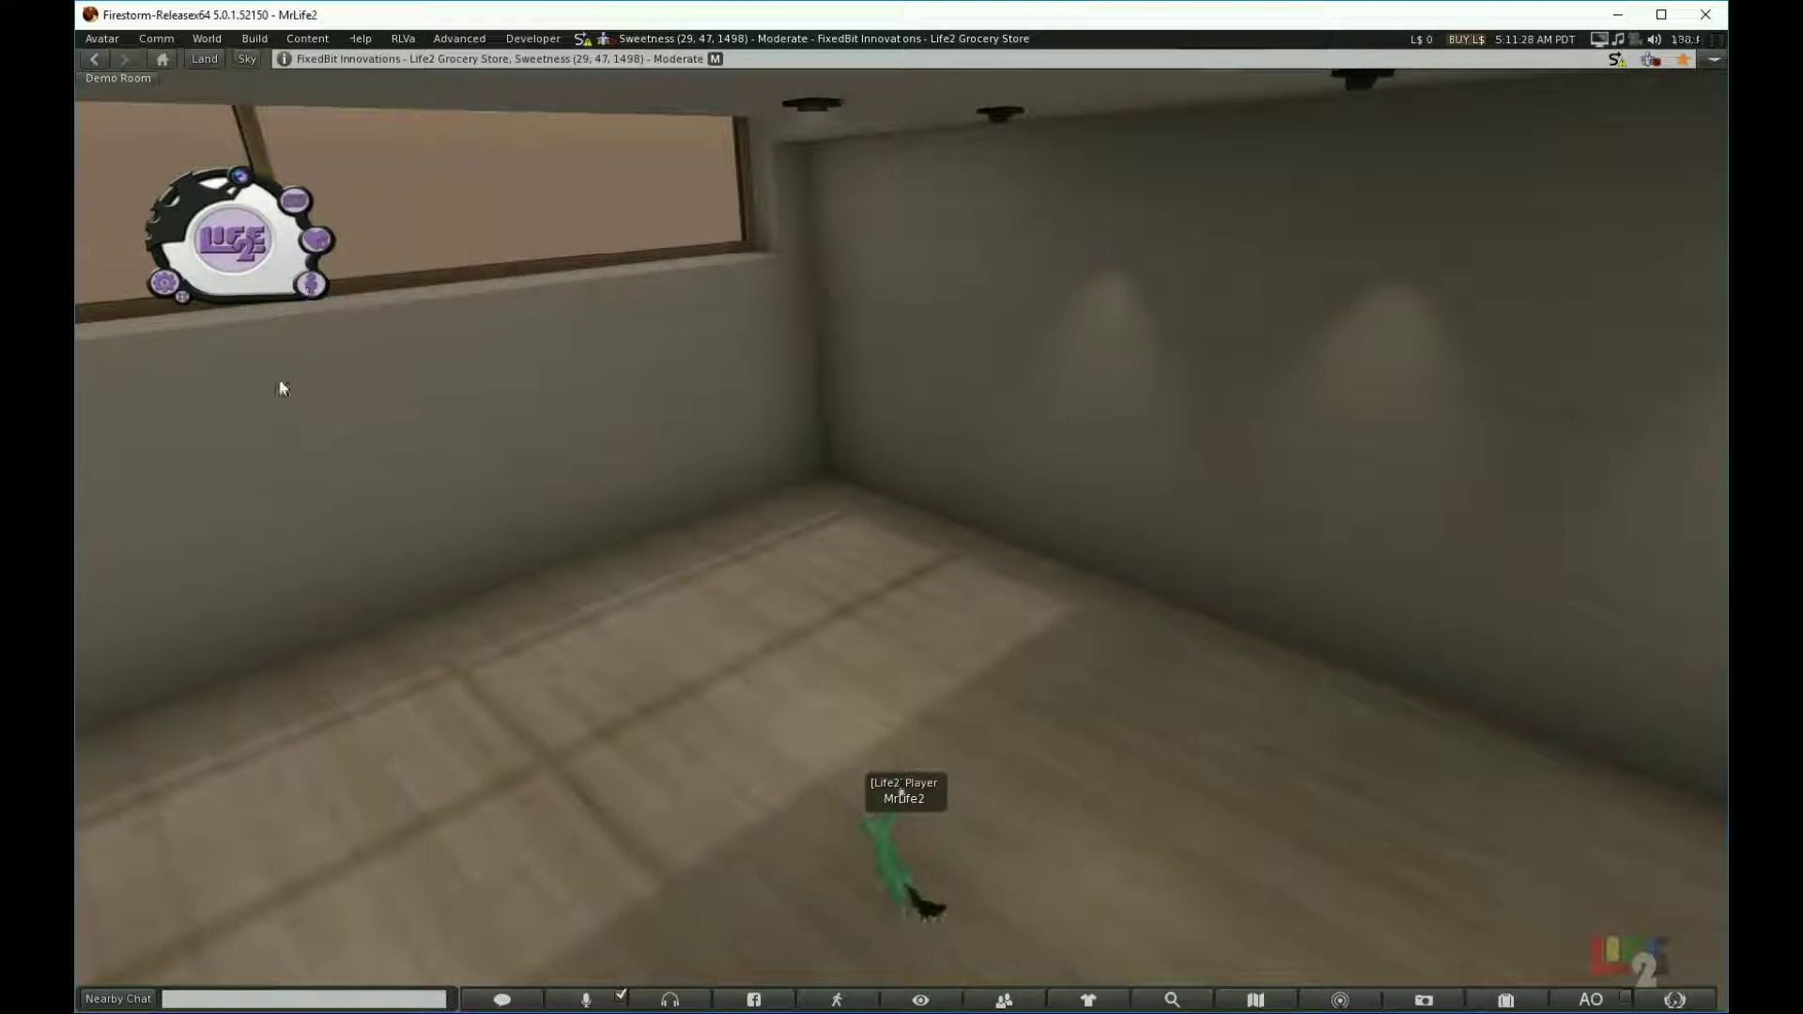